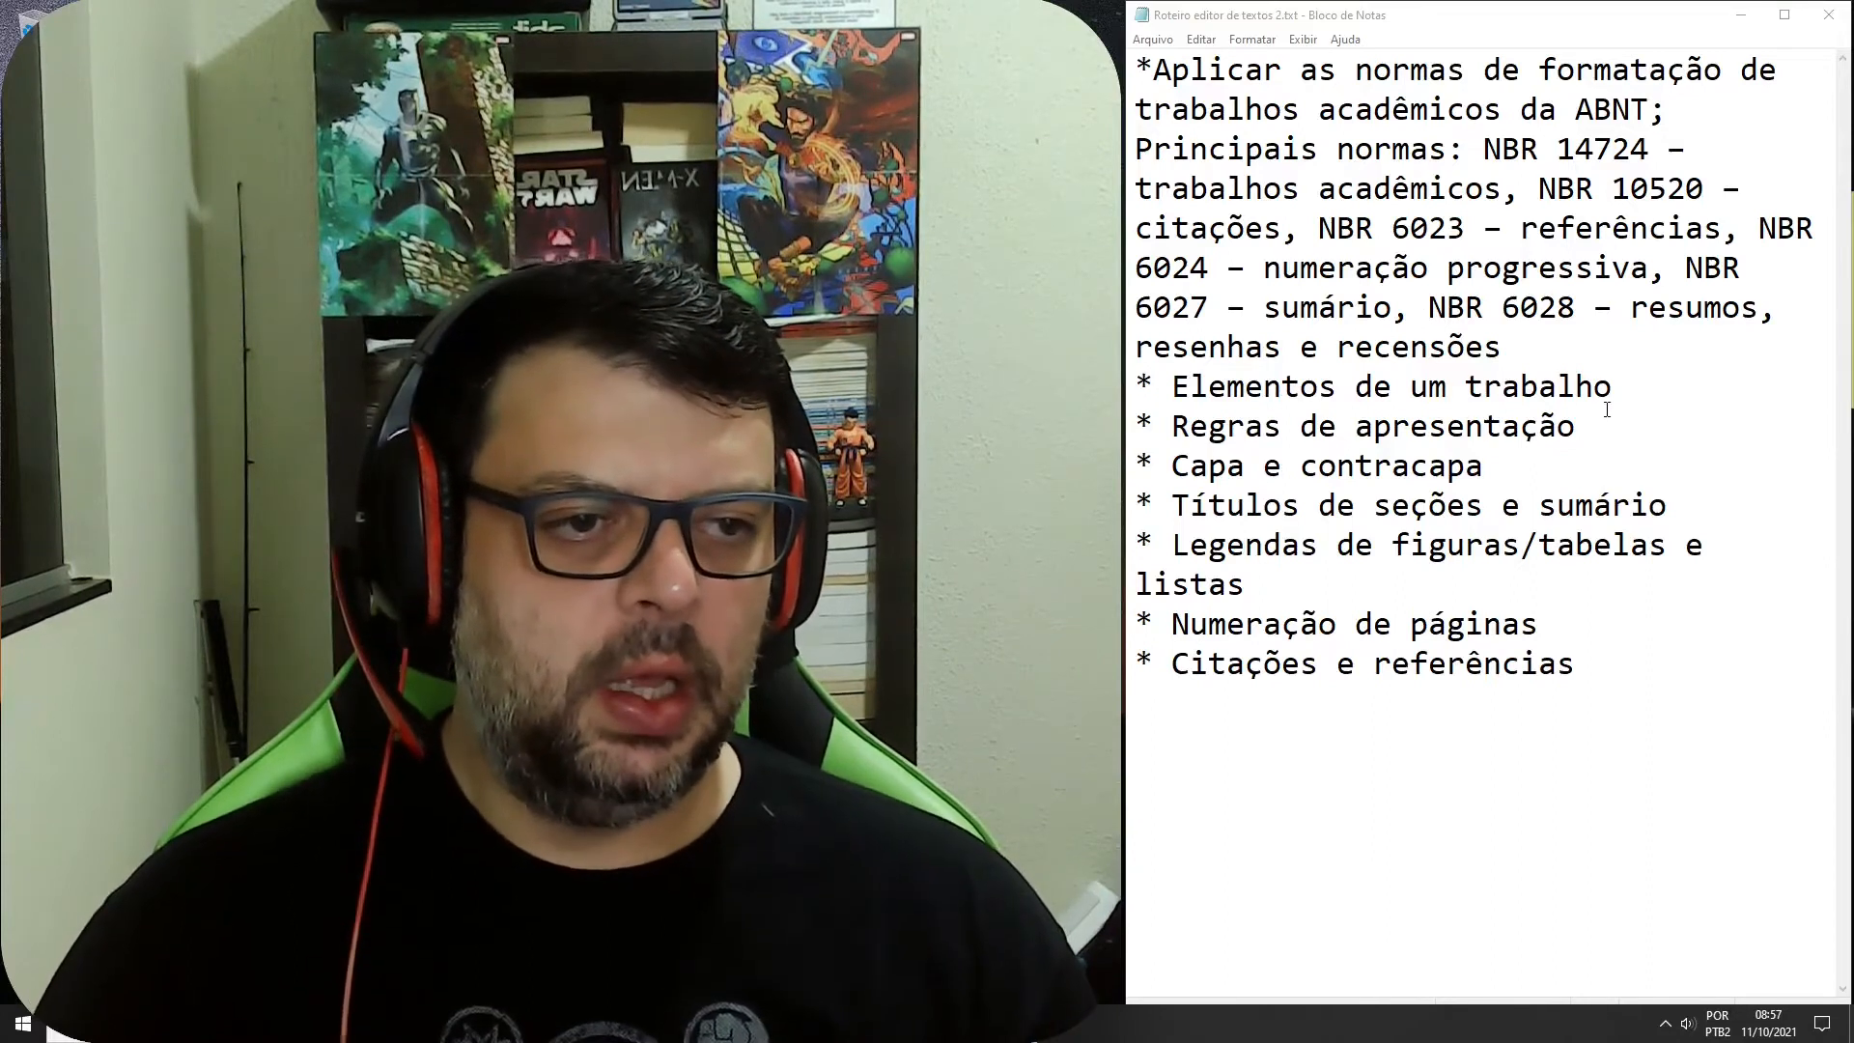
Step: Mark the topics "Elementos de um trabalho" and "Regras de apresentação" in turn in the Notepad outline
left_click_drag(1613, 388, 1140, 386)
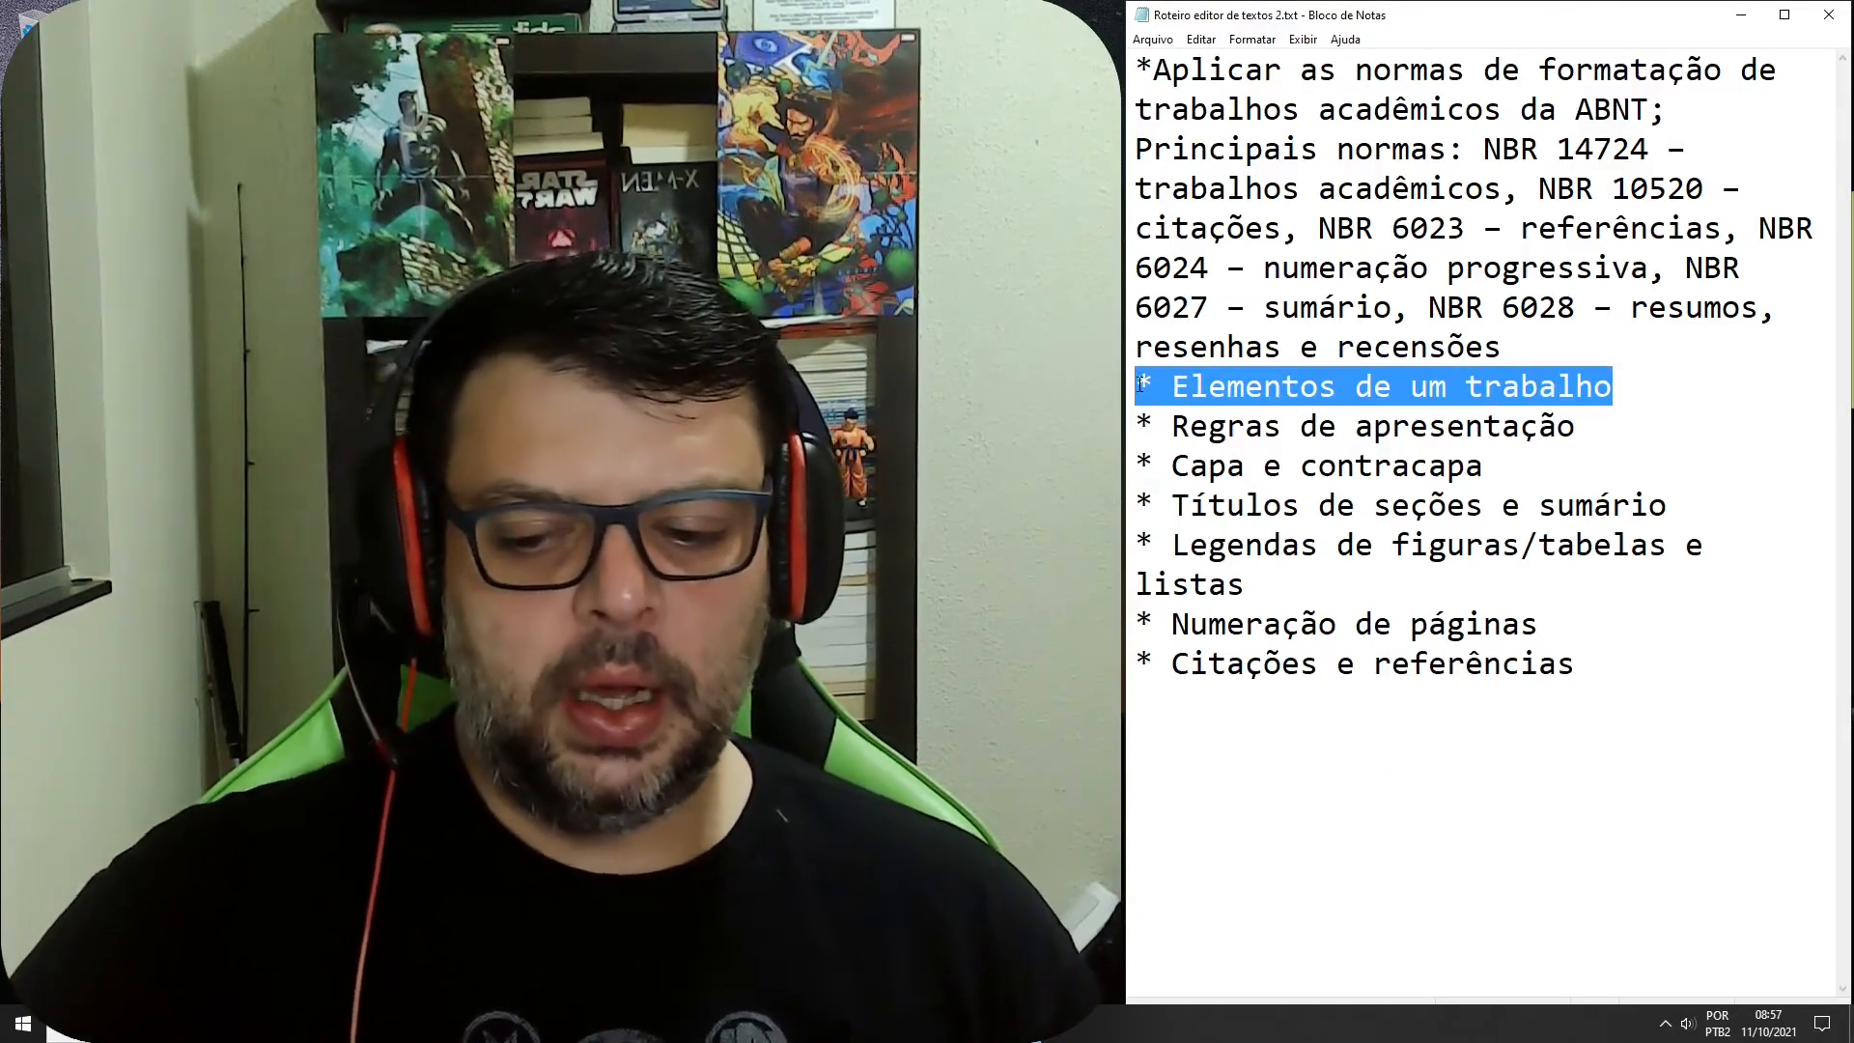
left_click_drag(1603, 432, 1142, 432)
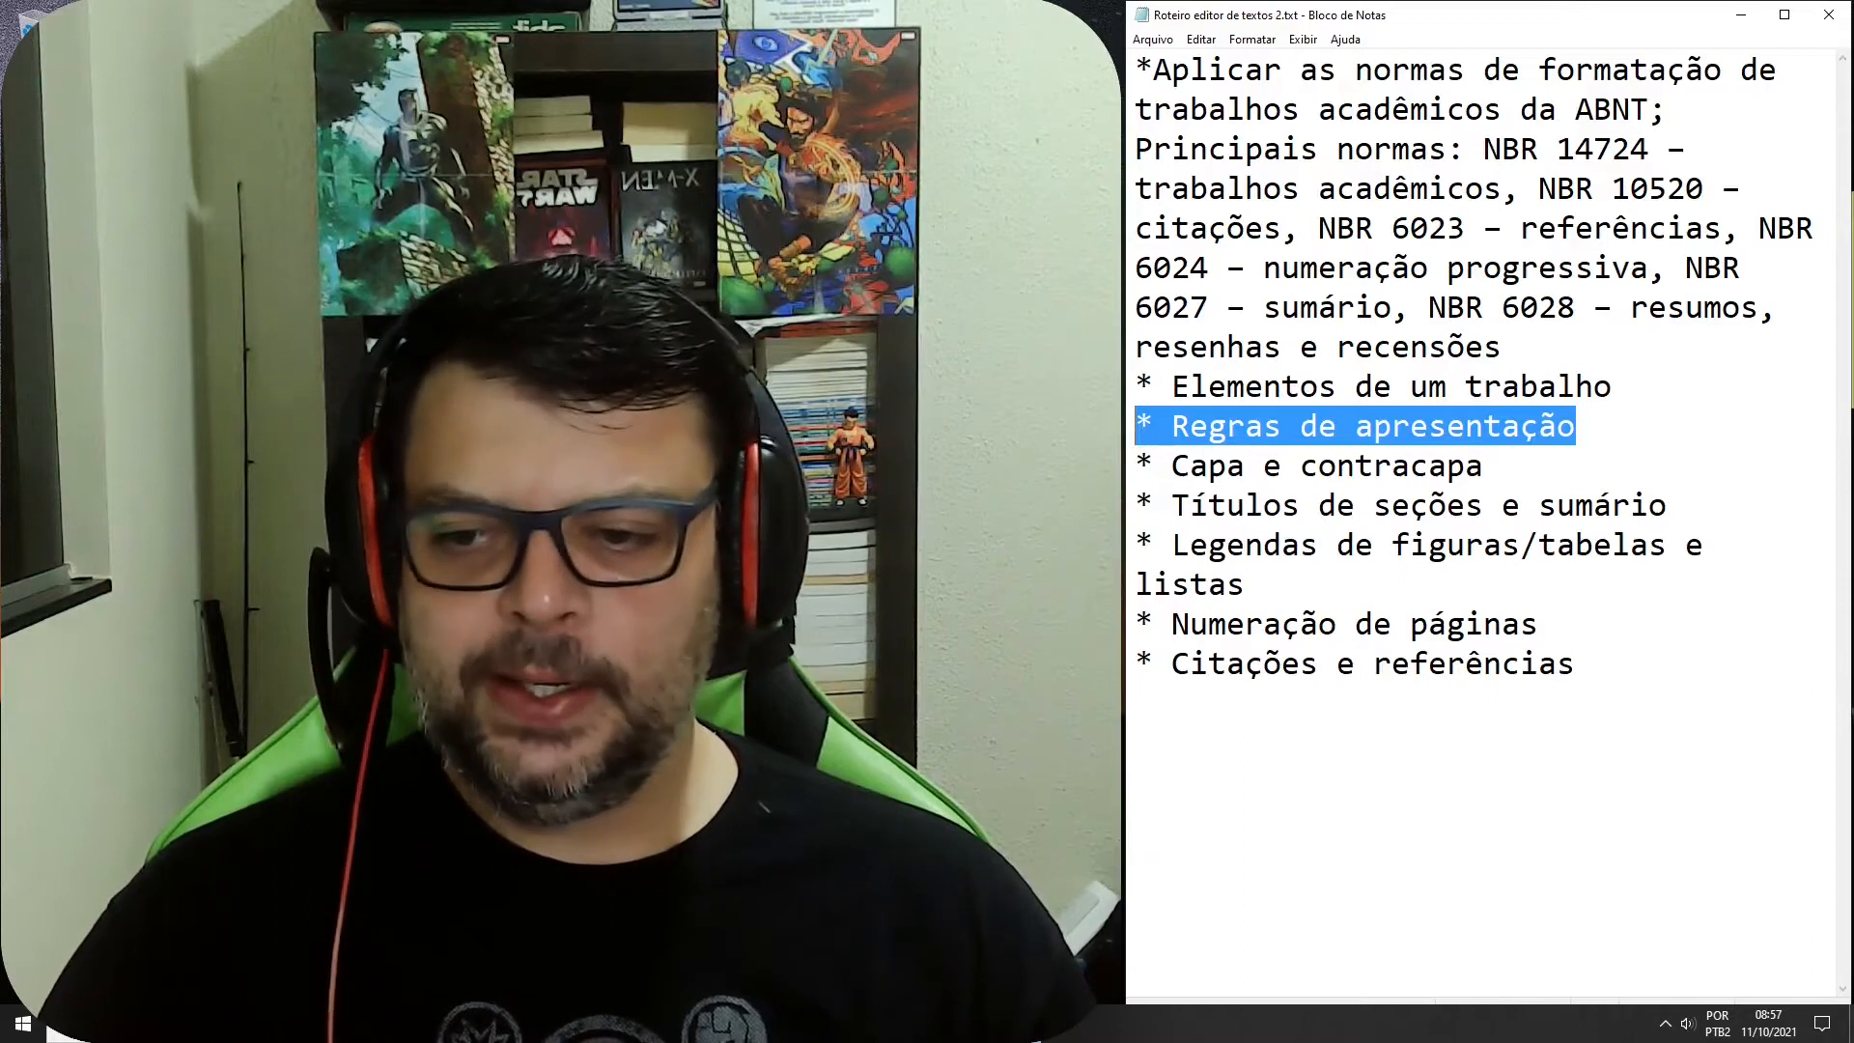
Step: Switch to the Word document and highlight the three entries in the Textuais row in yellow
key("alt+Tab")
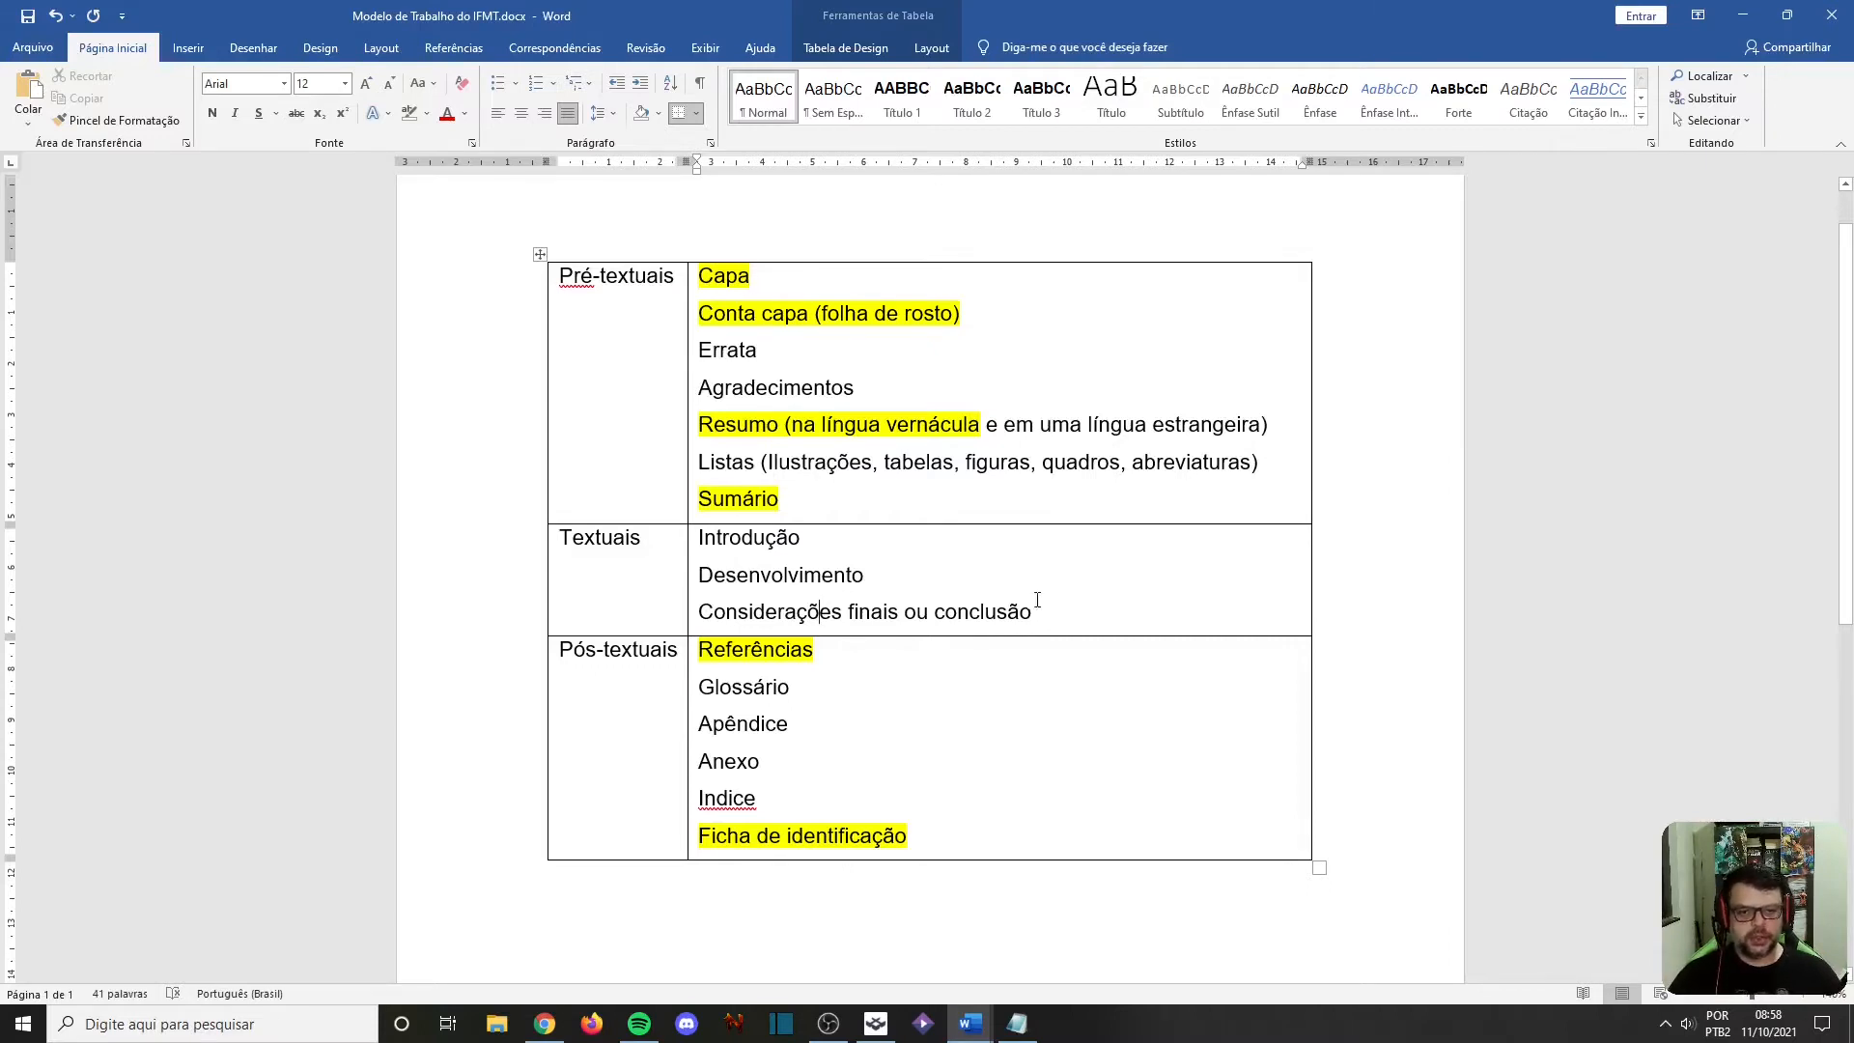
left_click_drag(1065, 621, 699, 537)
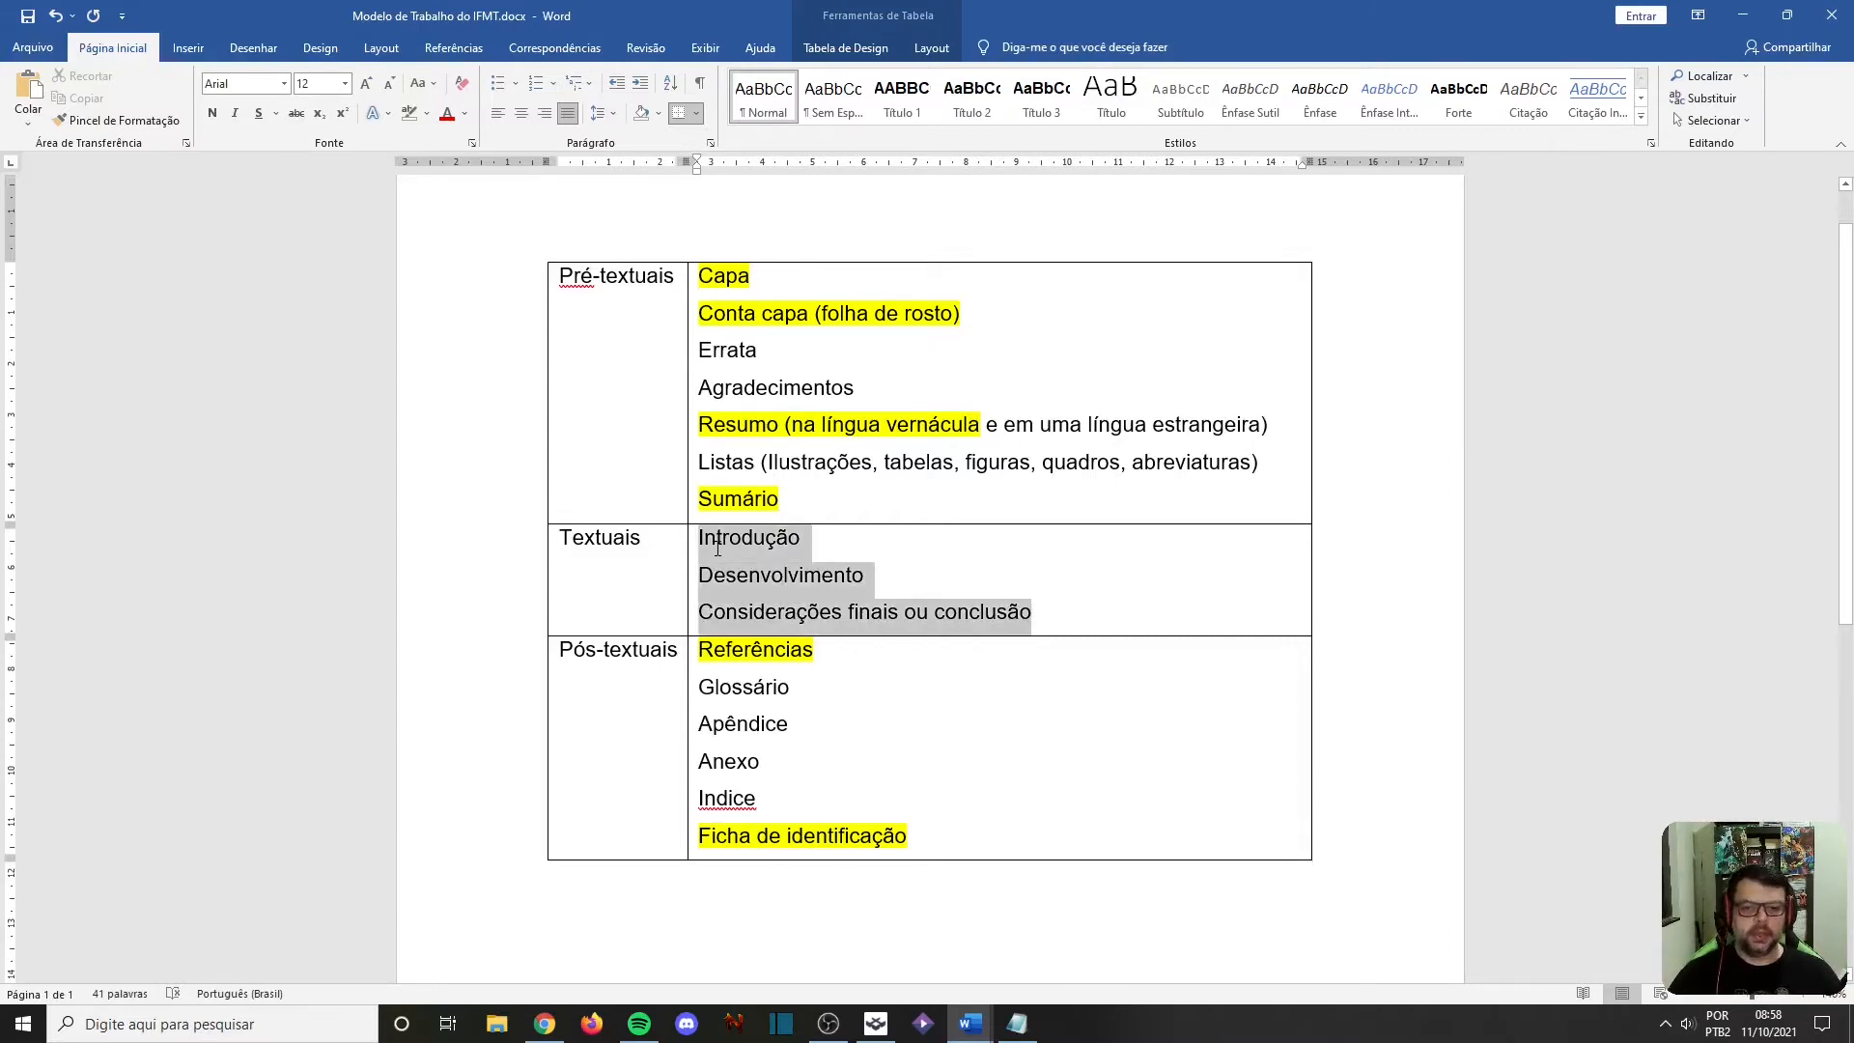
left_click(426, 113)
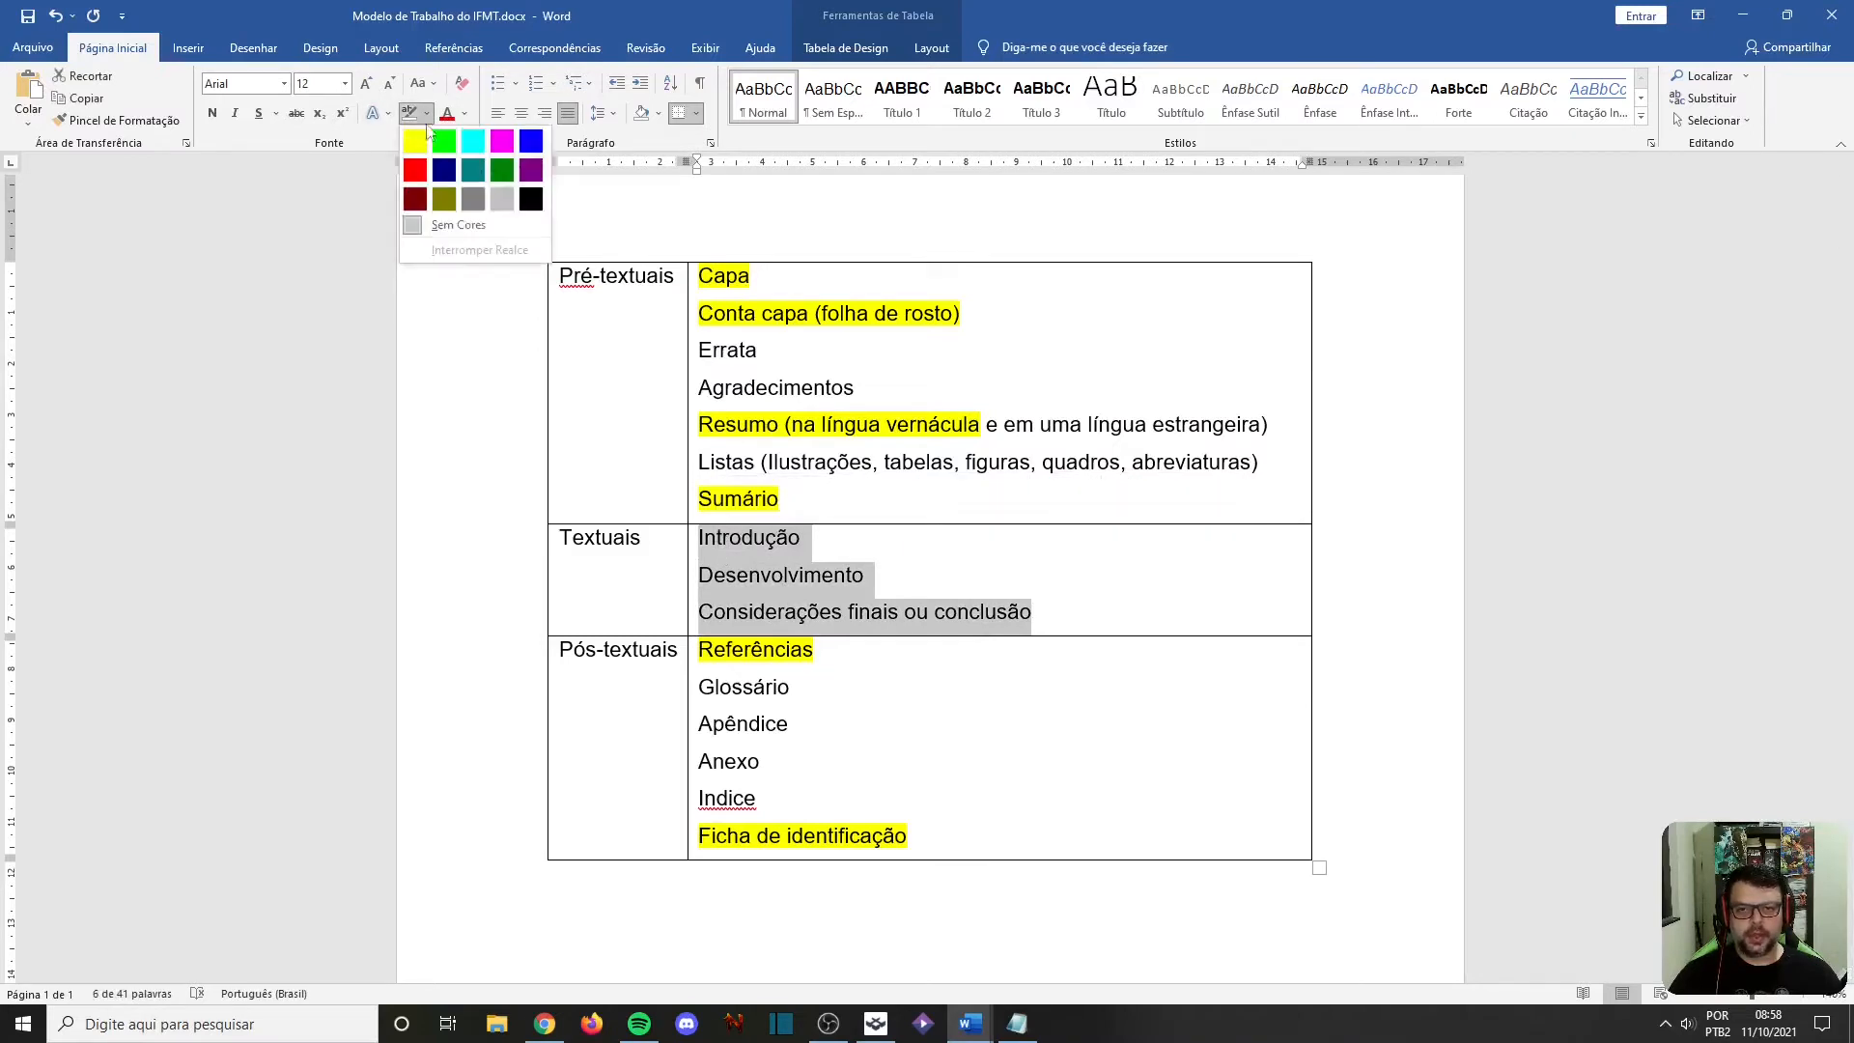
left_click(418, 140)
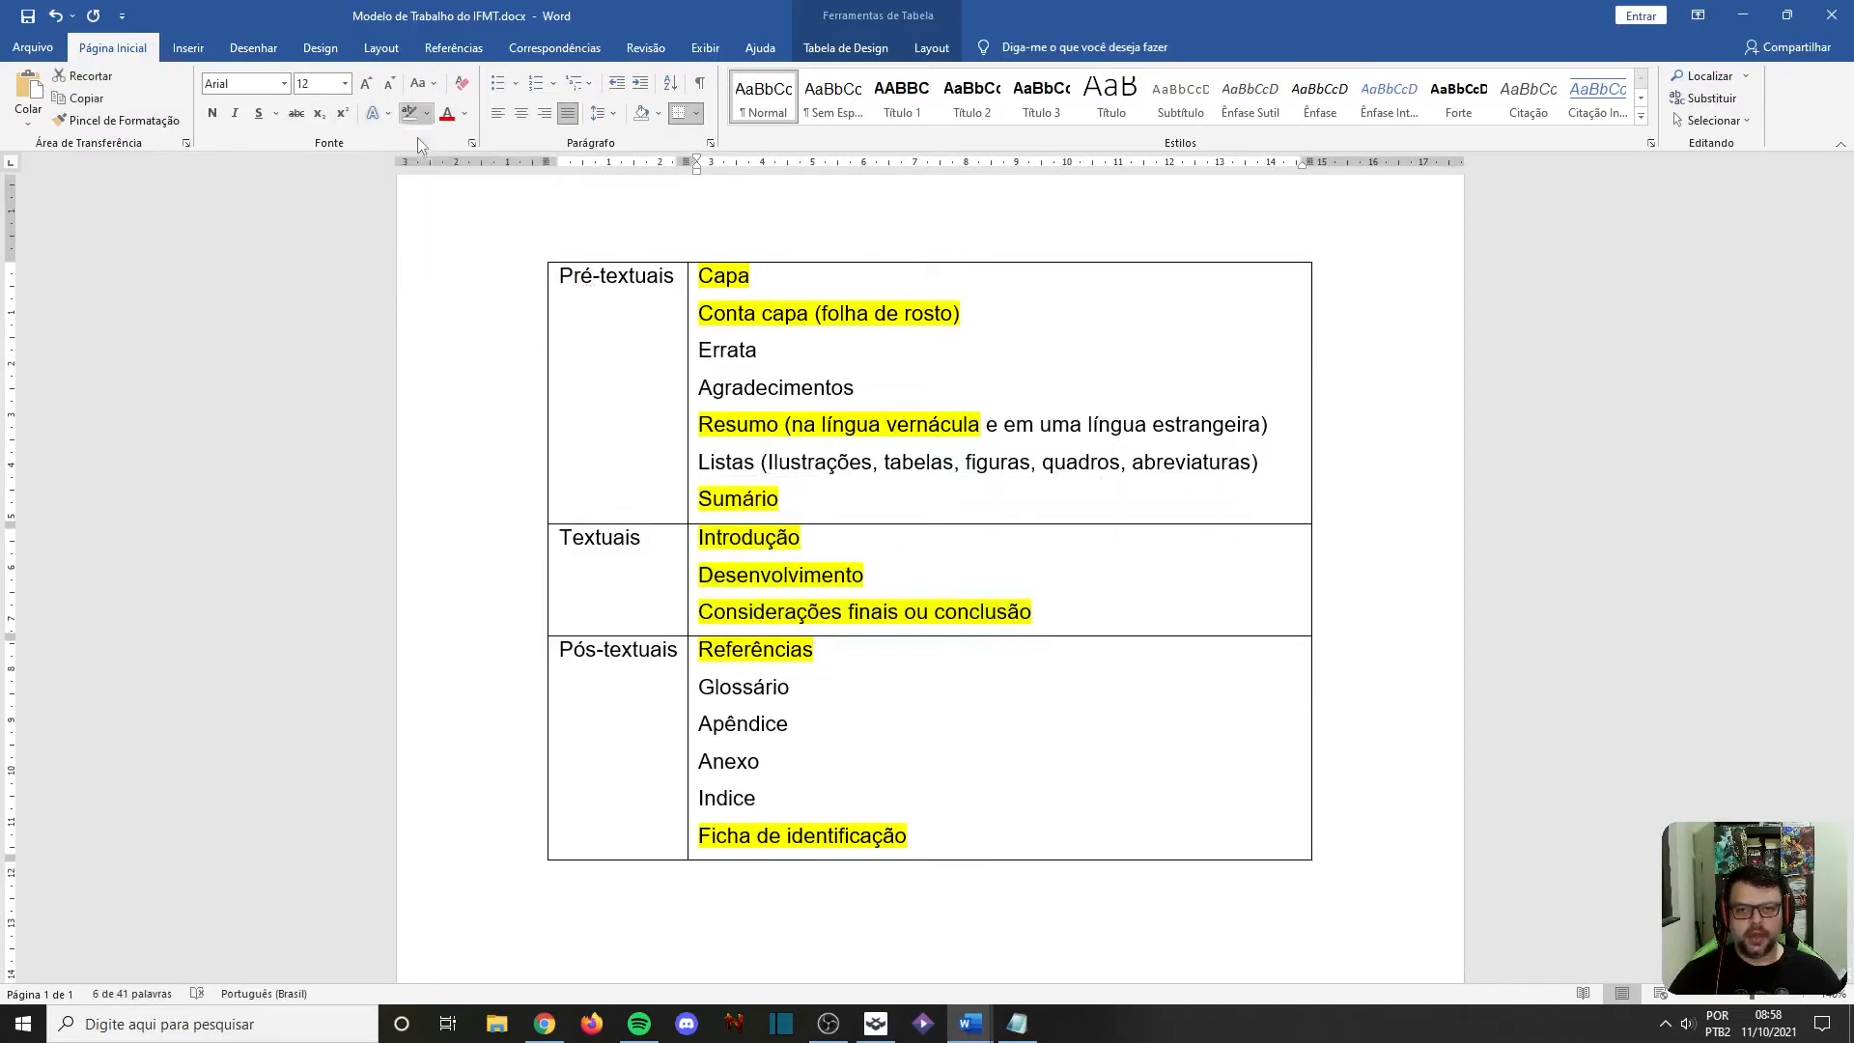
Step: Set the line spacing of the empty paragraph below the table to 1,0
left_click(665, 917)
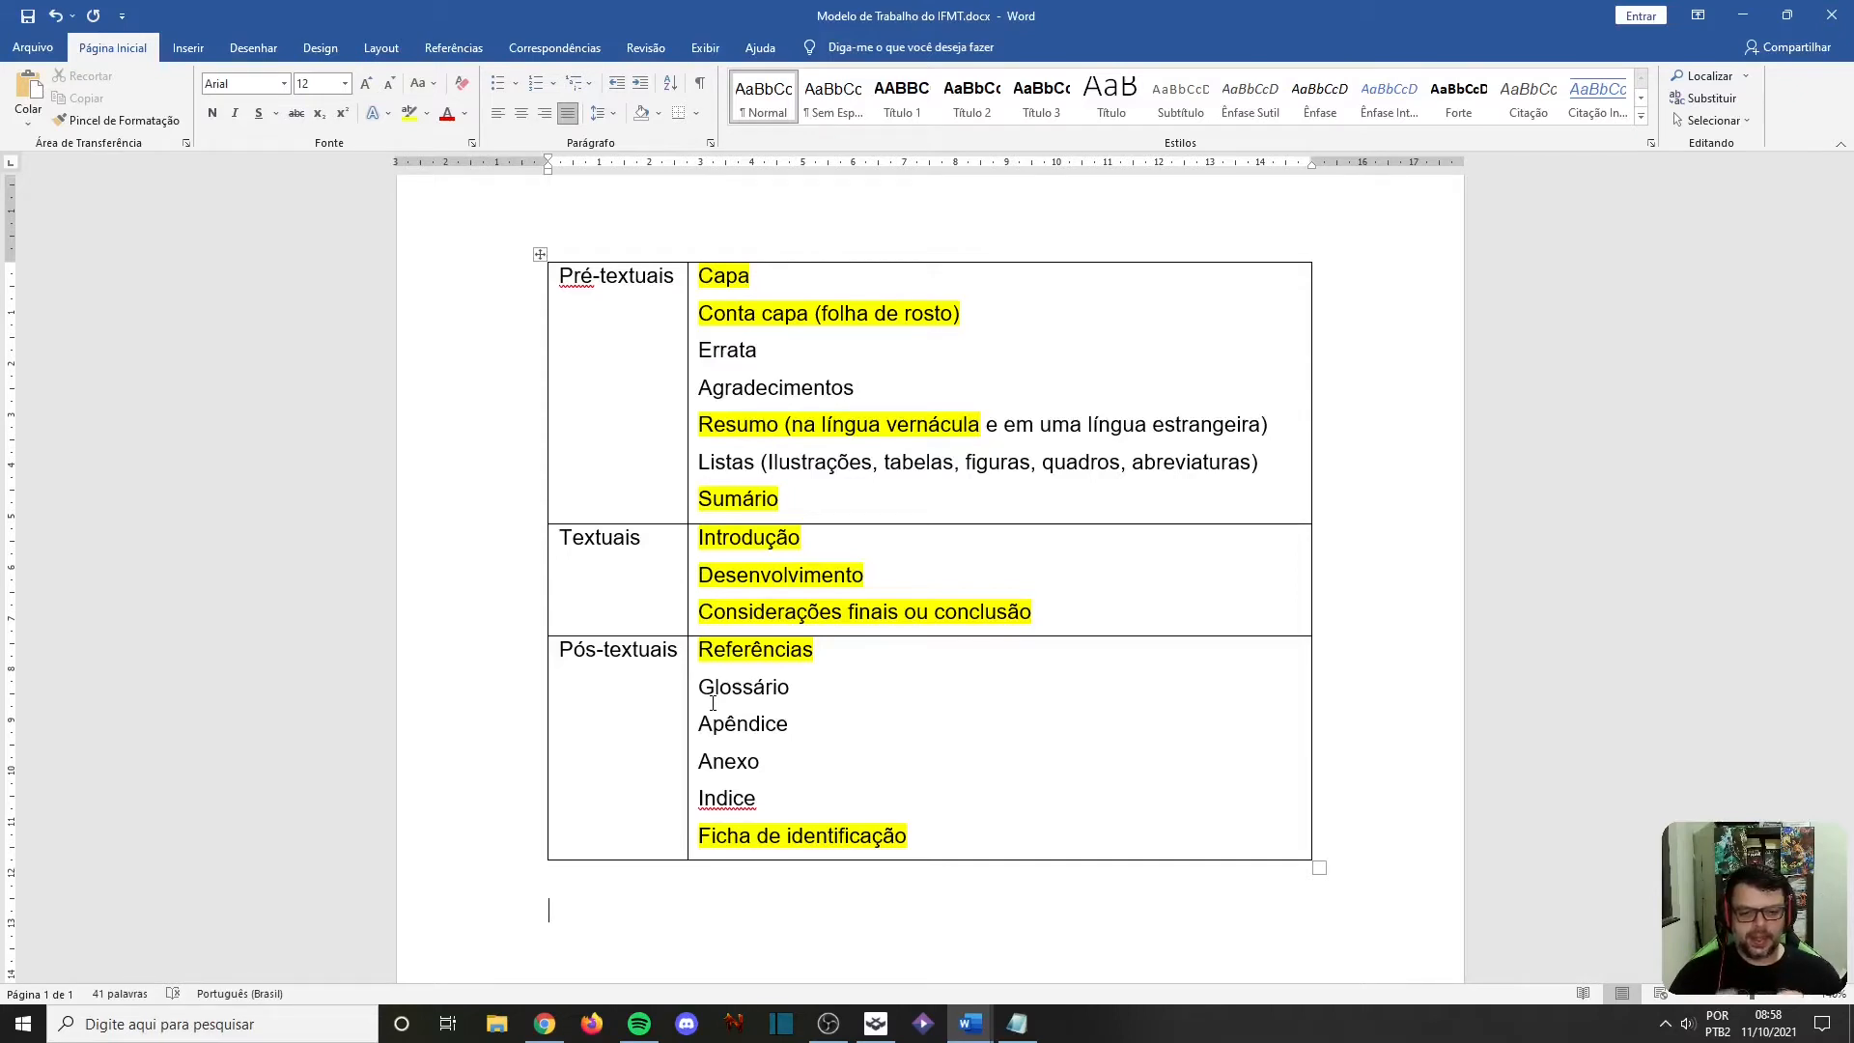
left_click(605, 113)
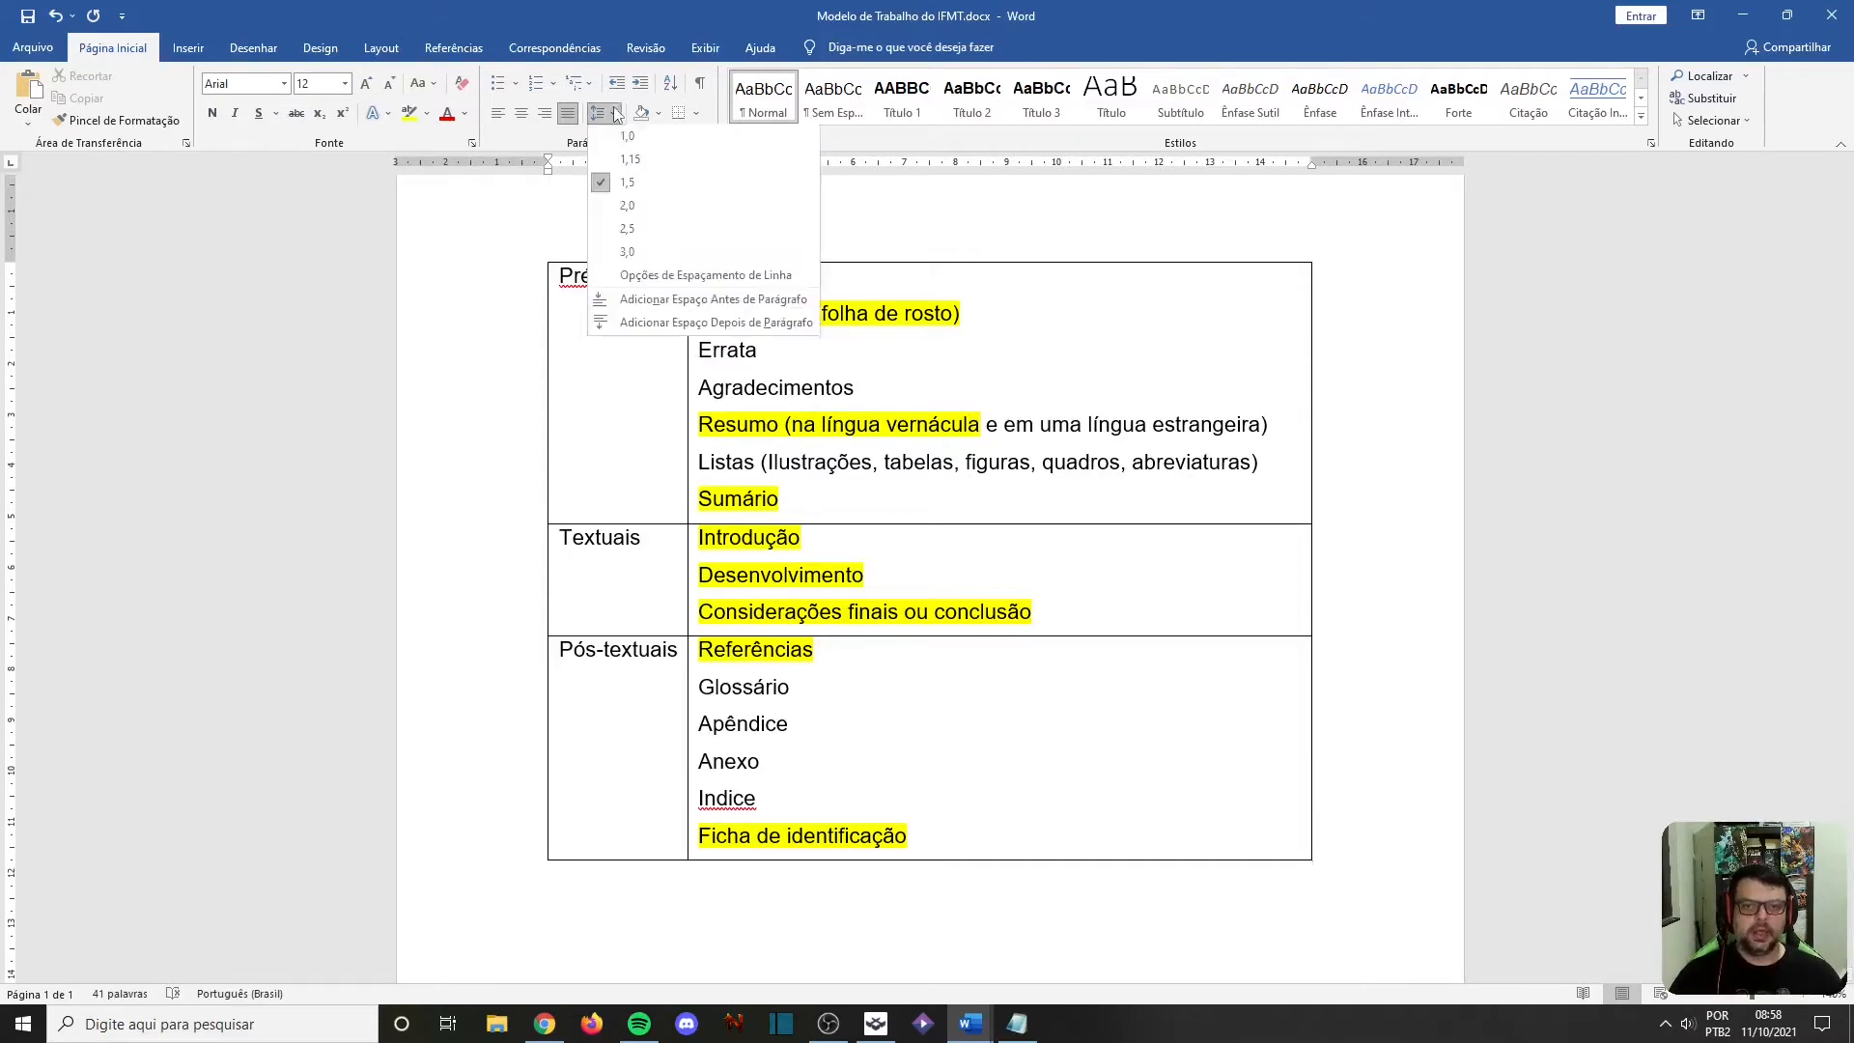
left_click(611, 145)
Step: Write "Papel: A4, recomenda que você use a frente (anverso) da folha" in the paragraph below the table
scroll(737, 675, "down", 4)
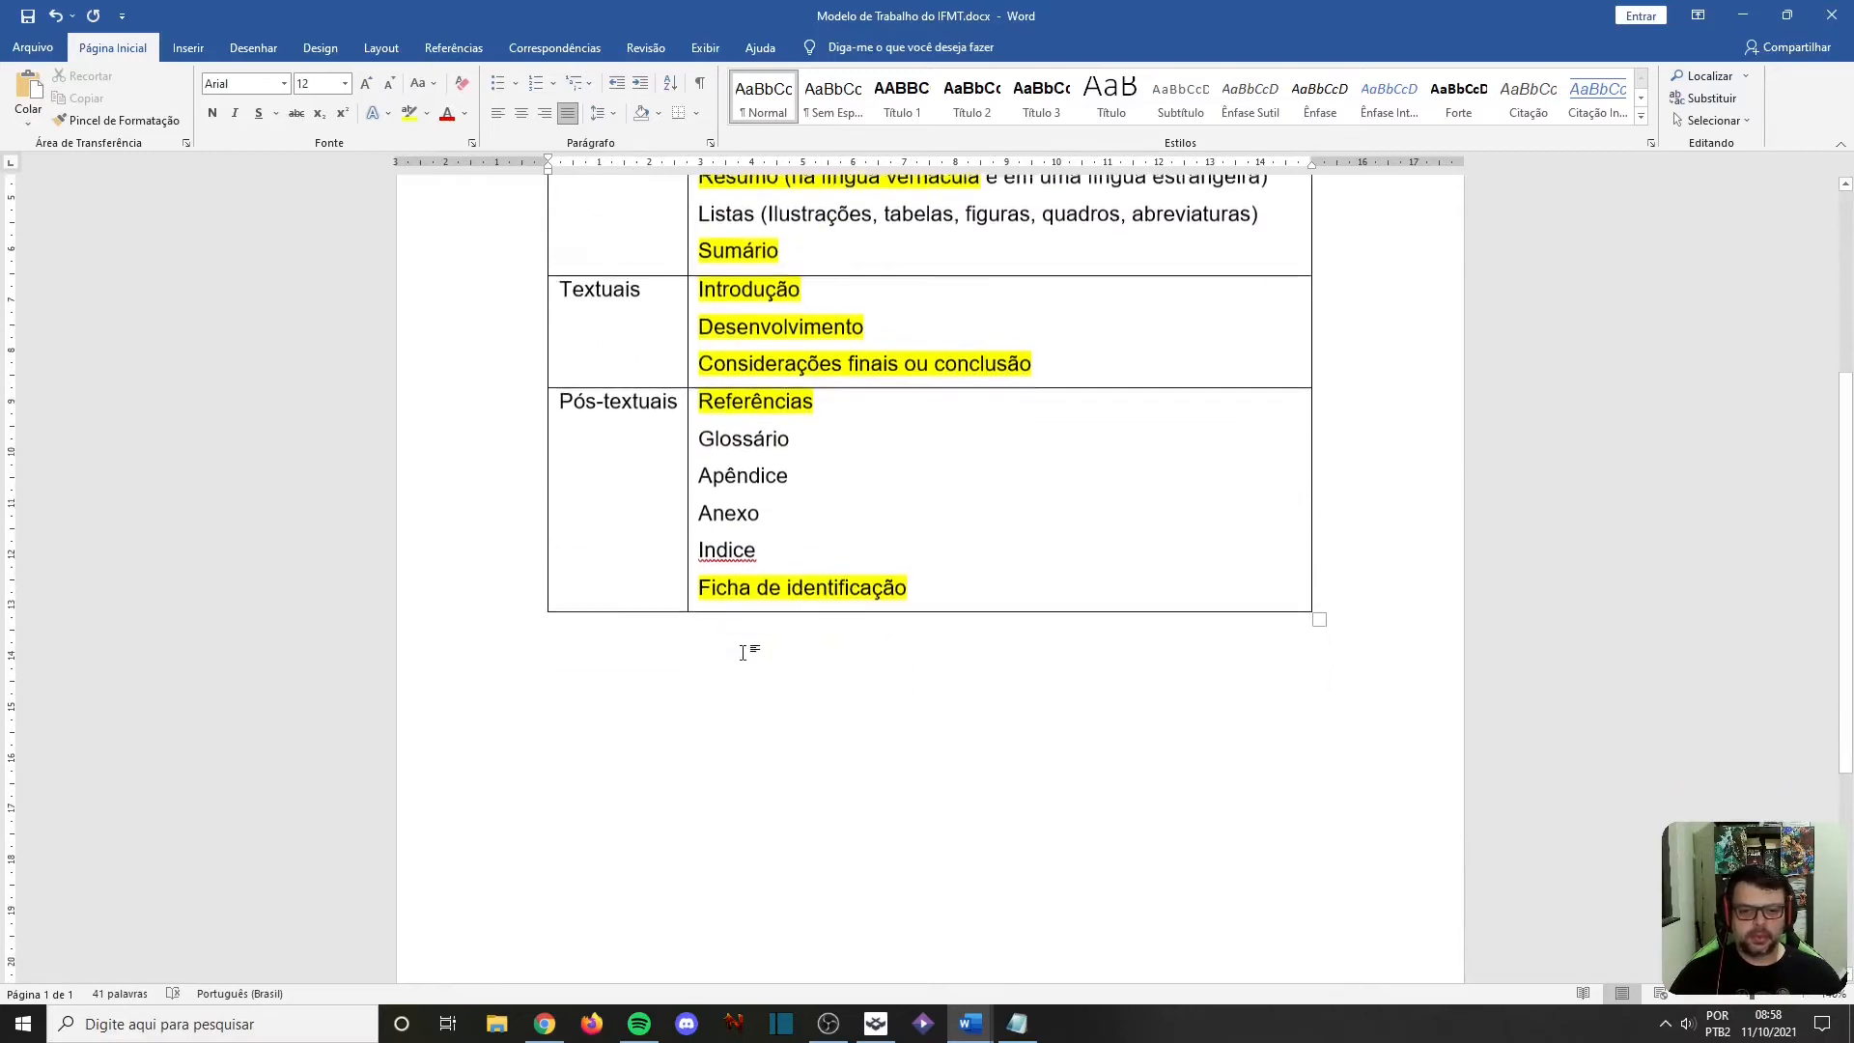
scroll(759, 618, "down", 1)
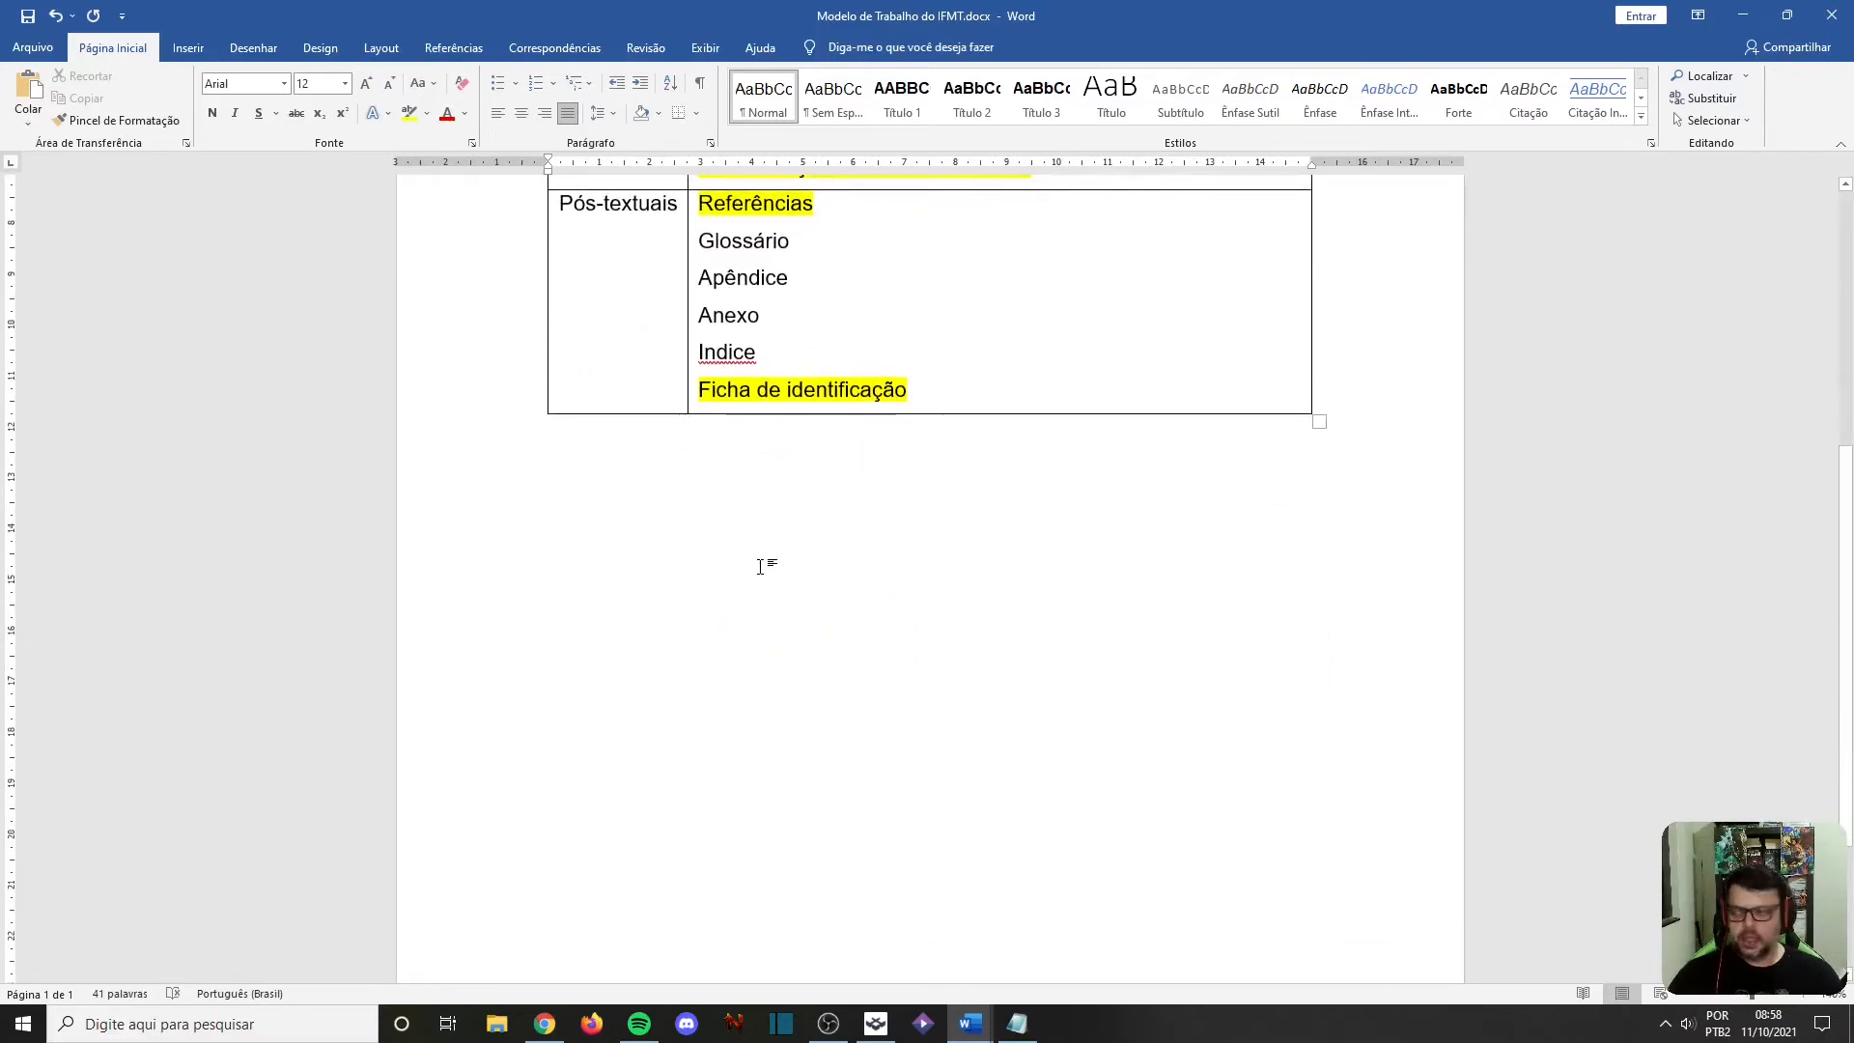
type("Pa")
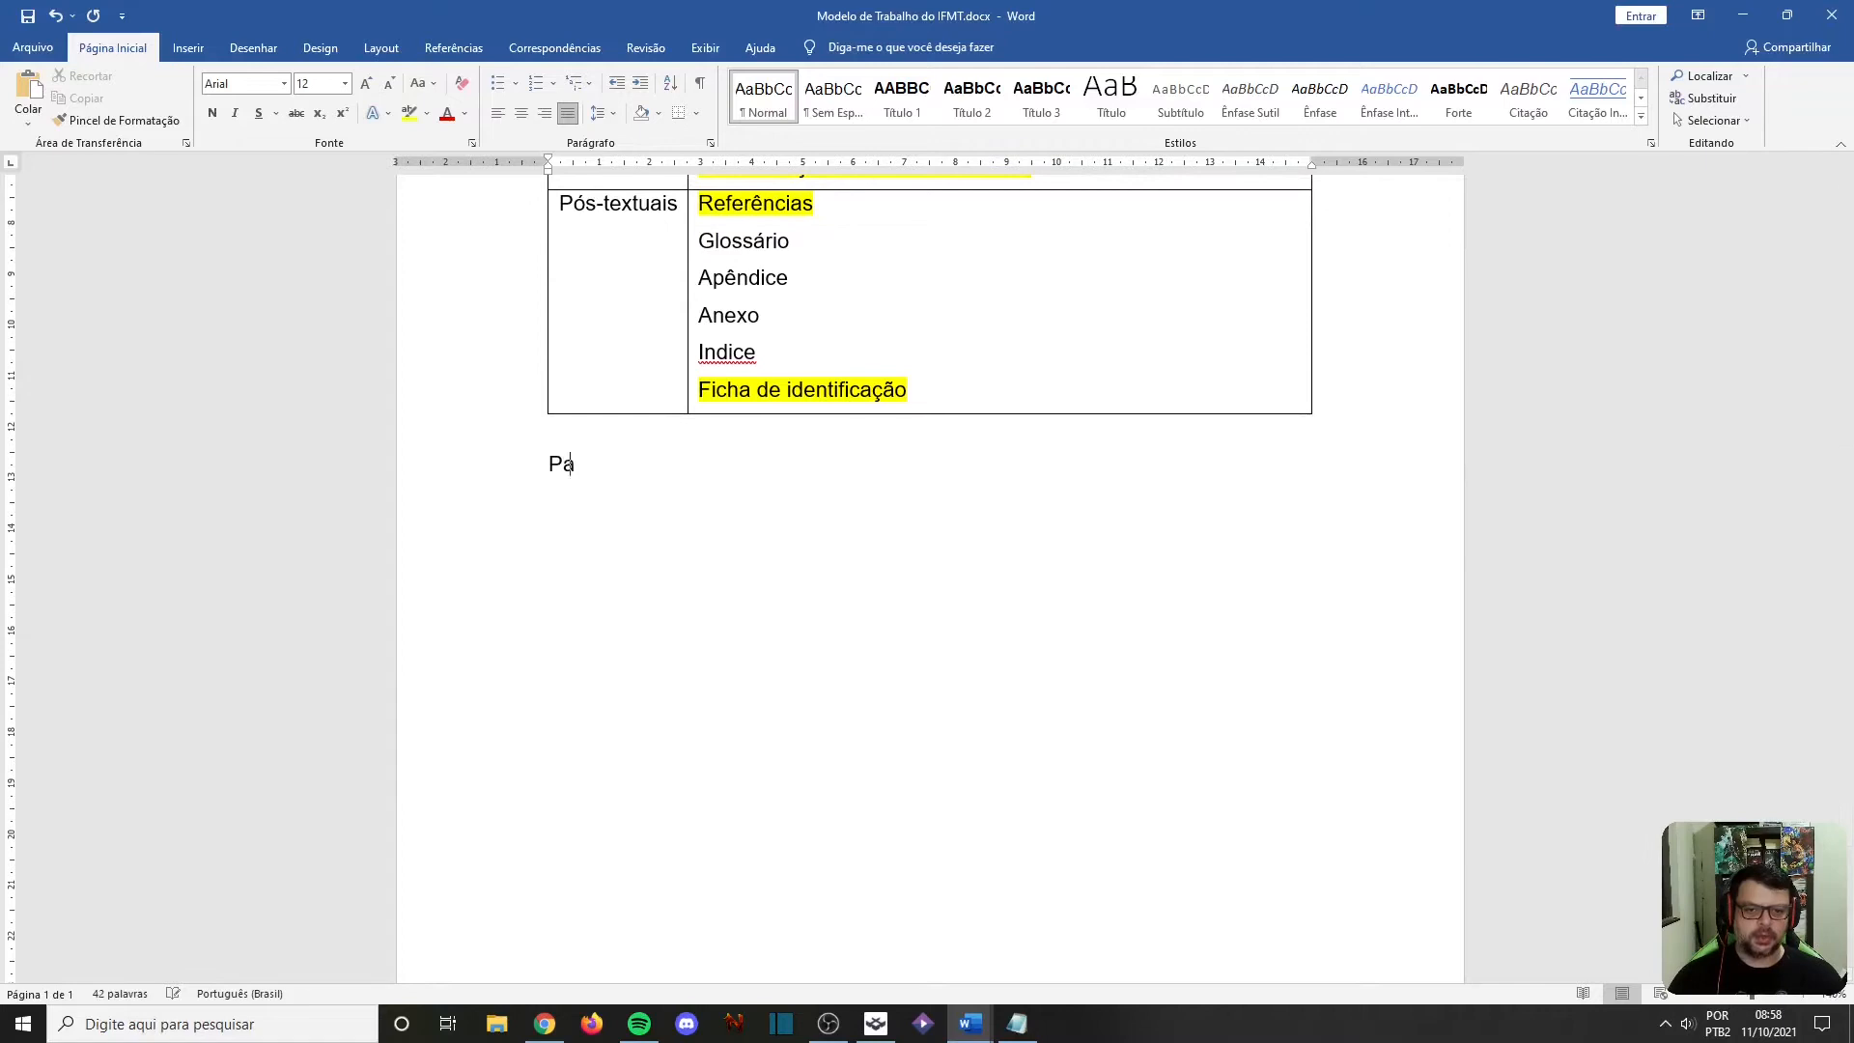
type("pel:")
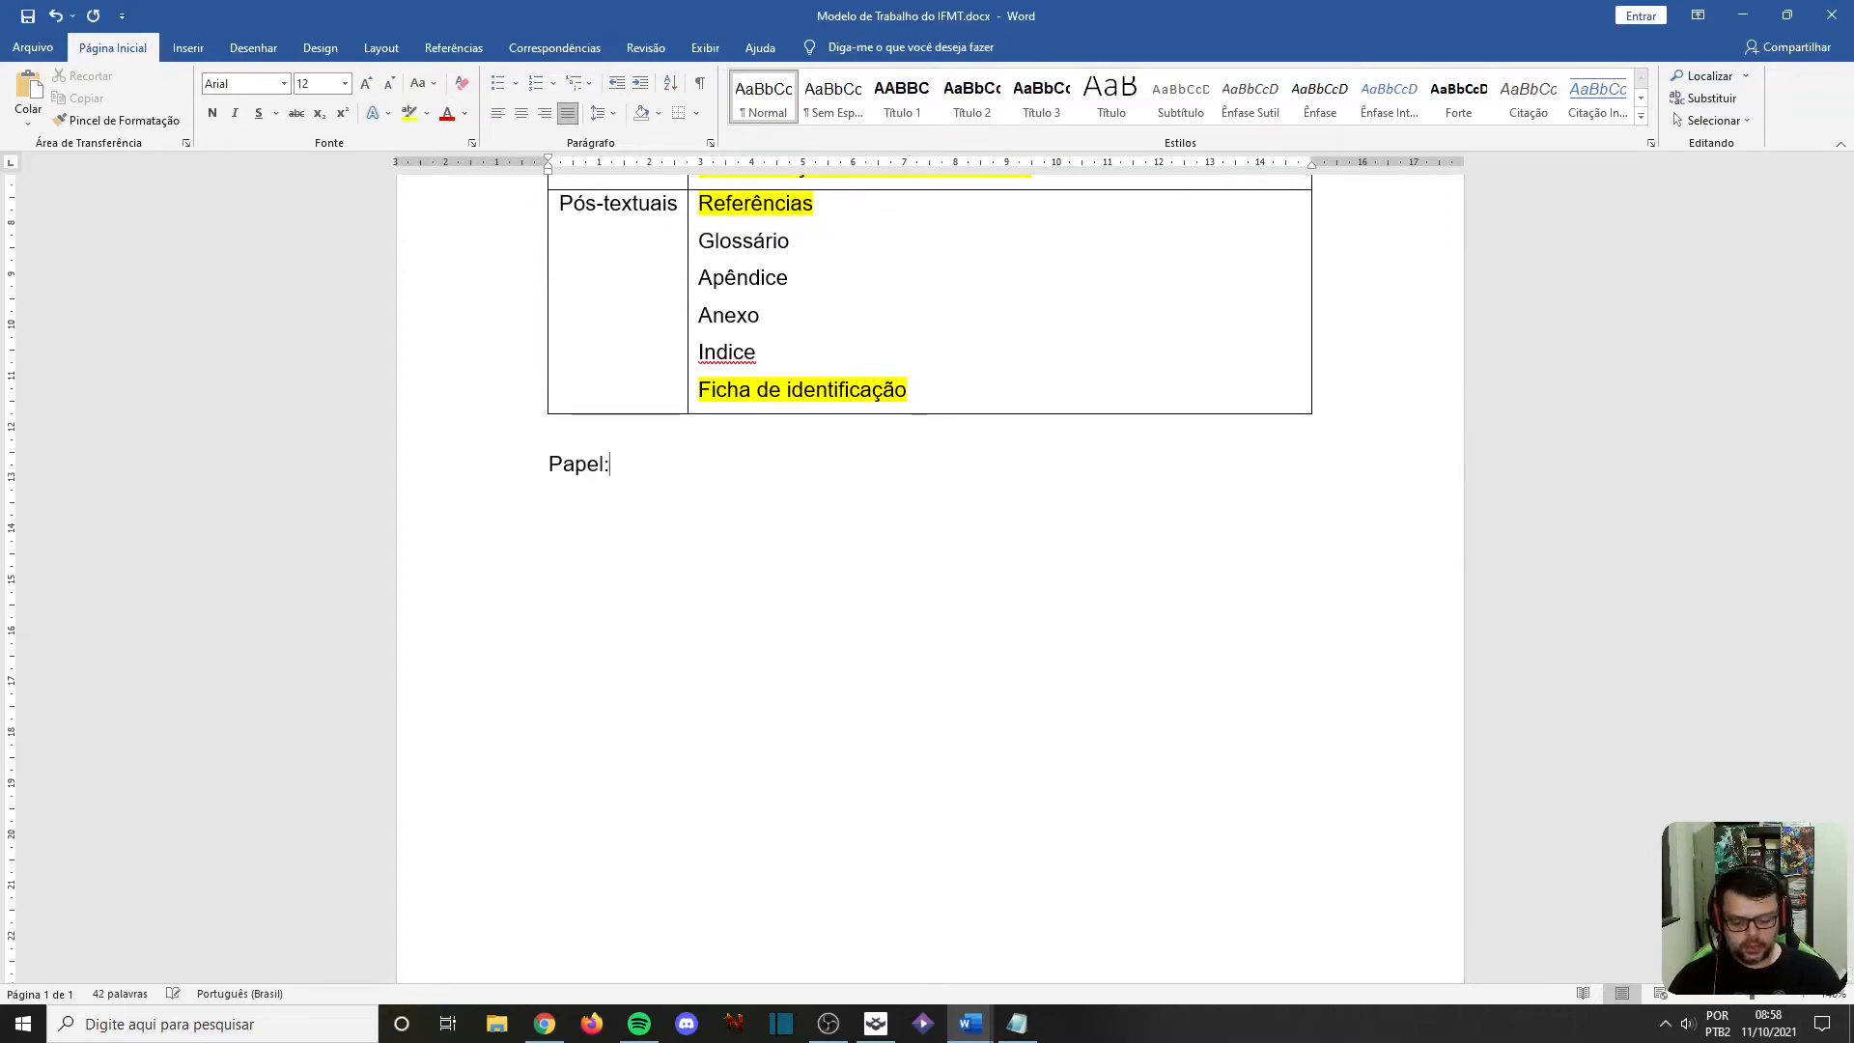
type(" A4")
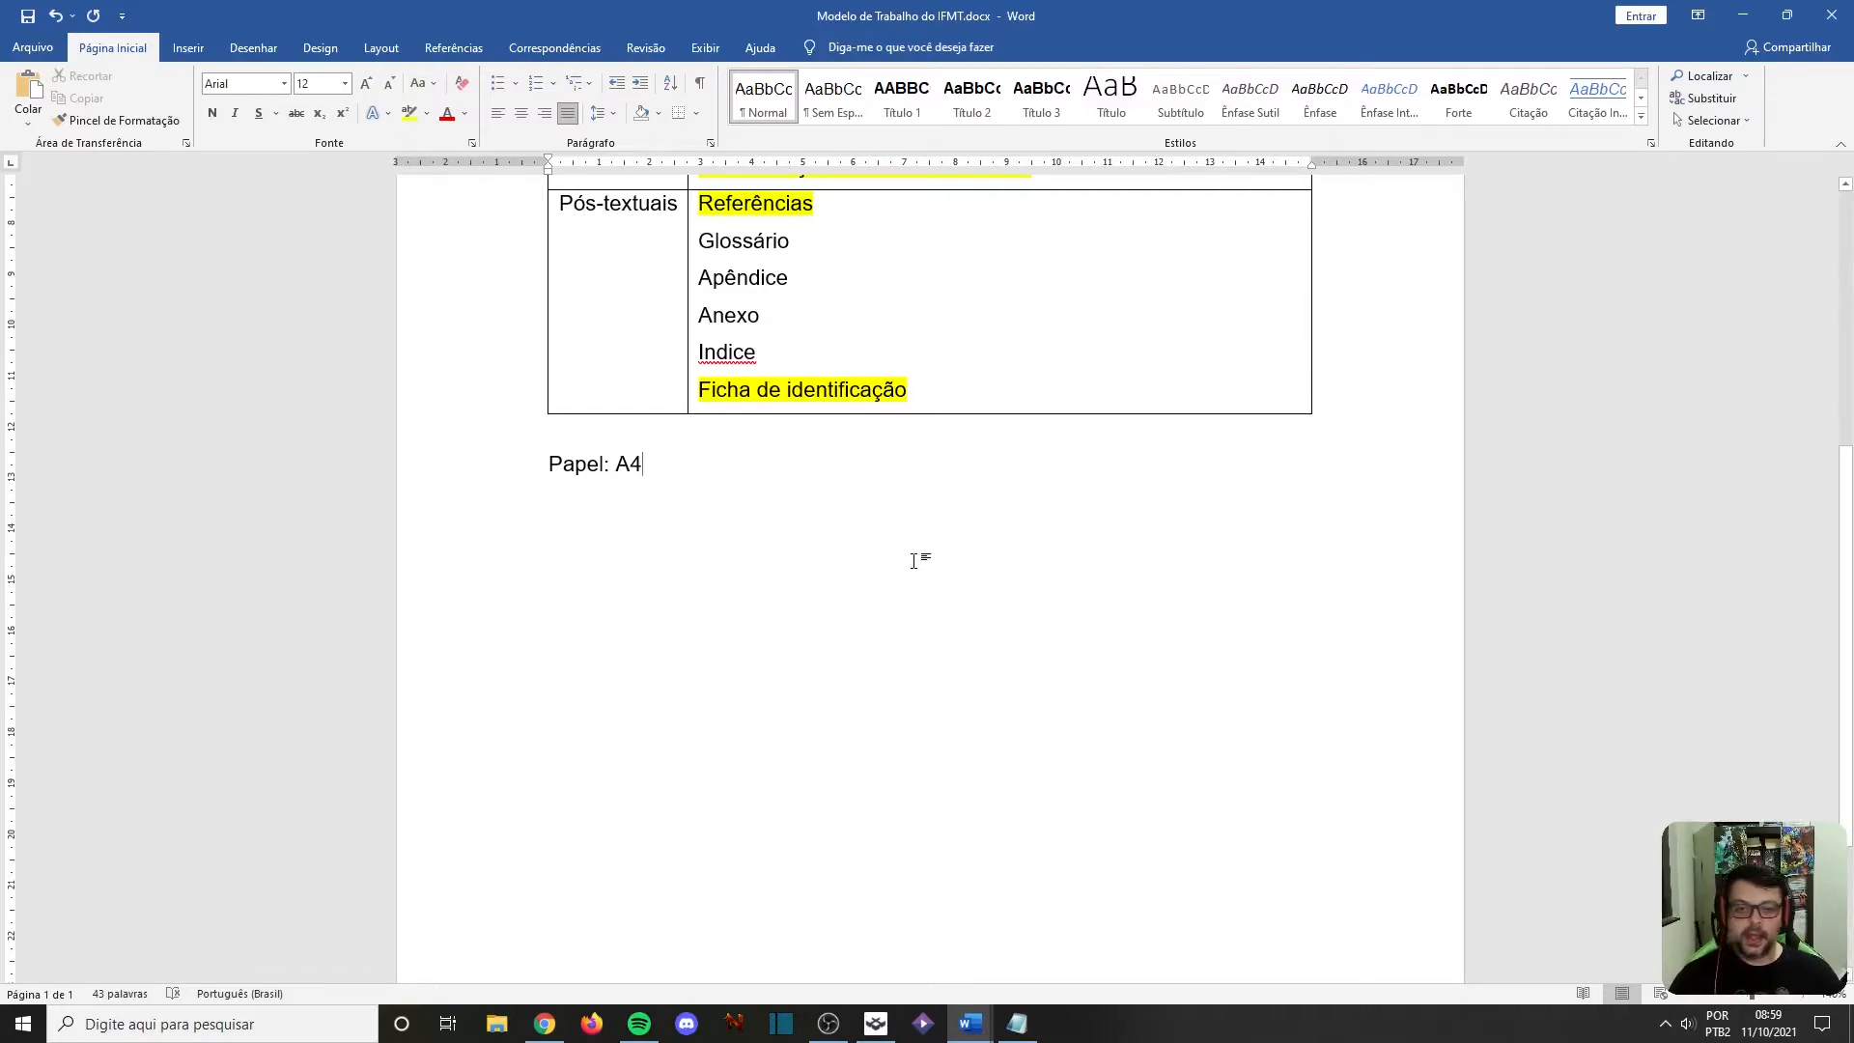
type(", recom enda")
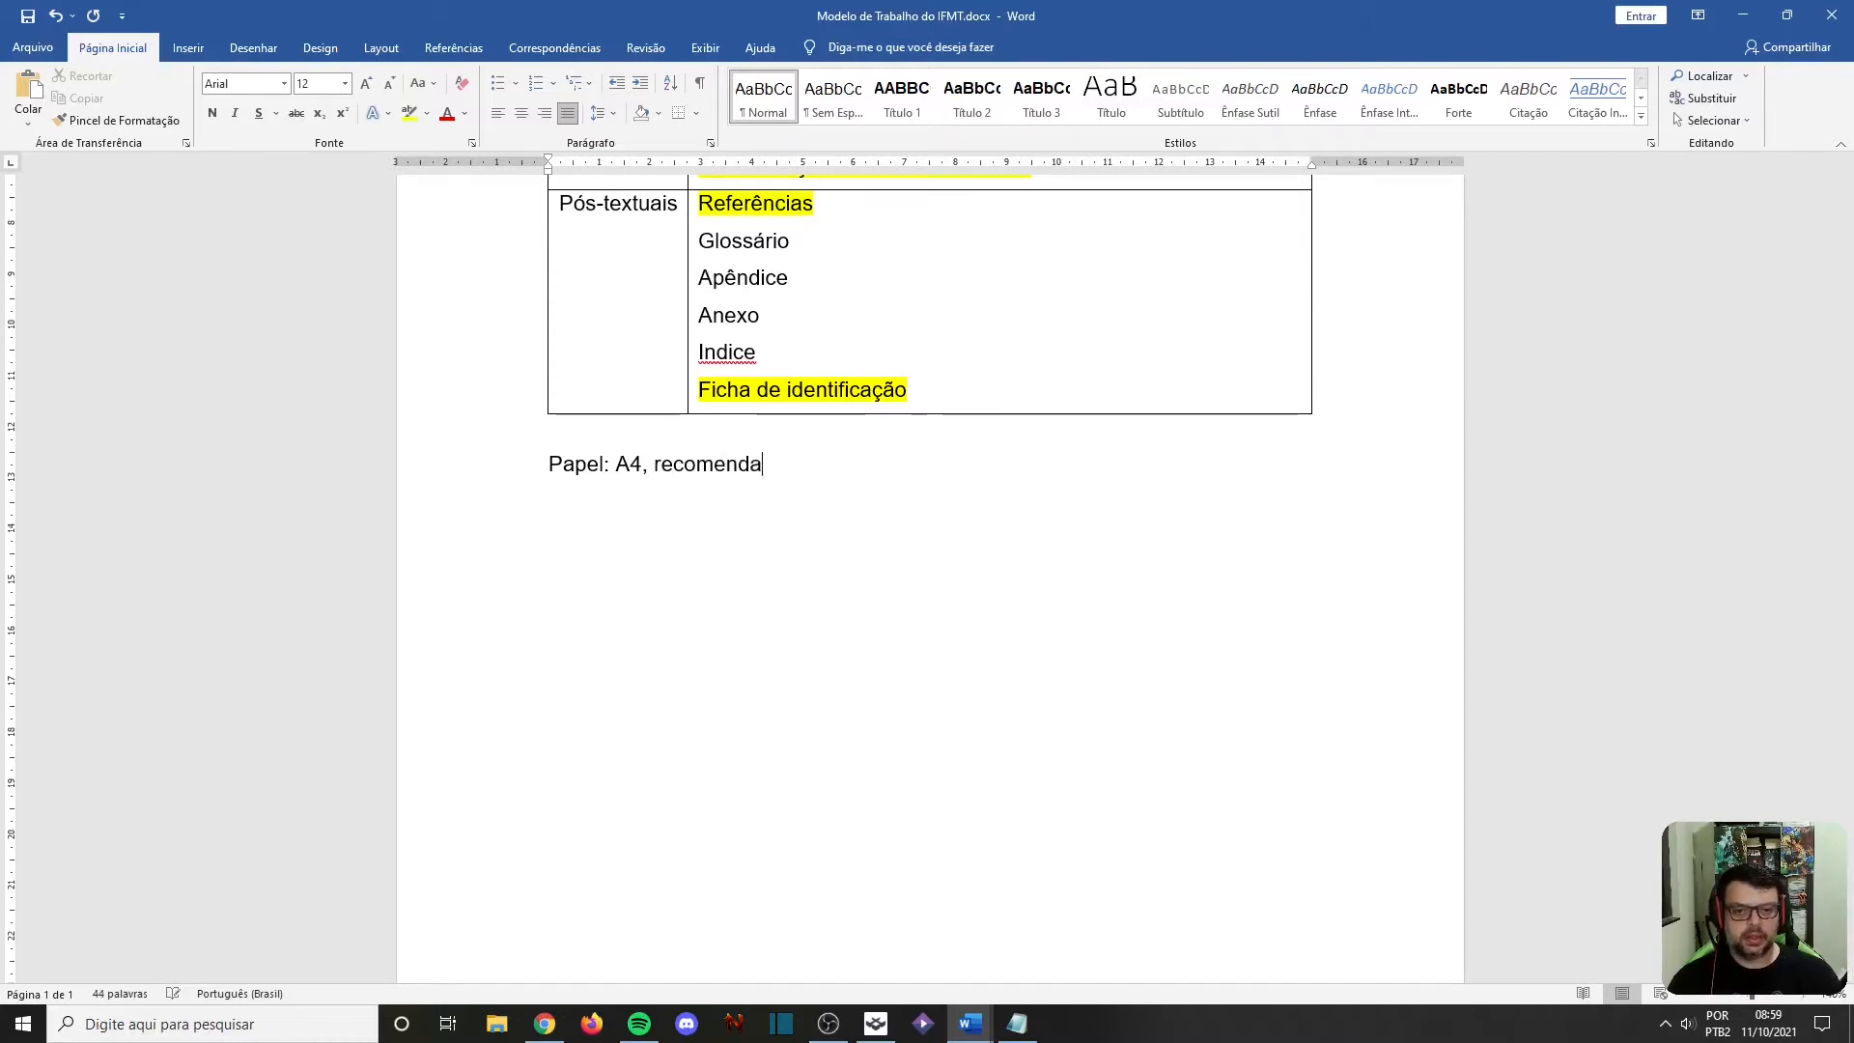
type(" que você use o v")
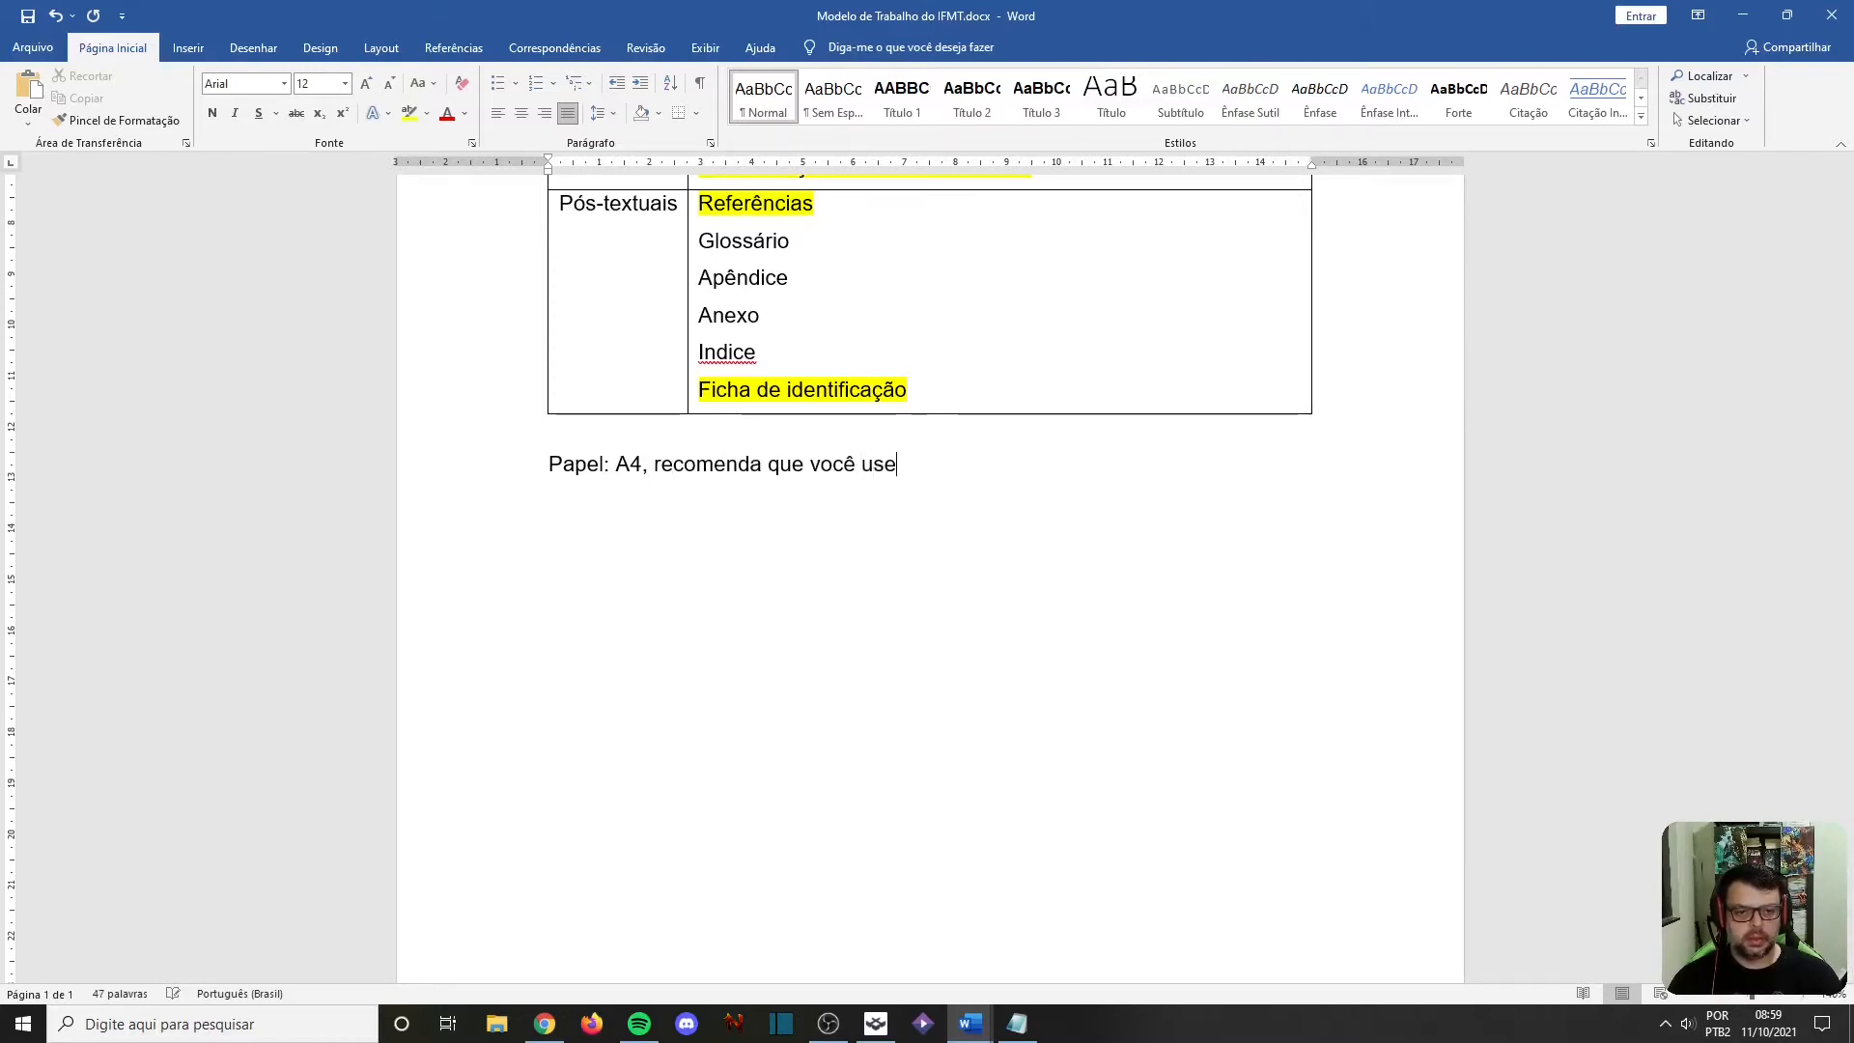
key("BackSpace")
key("BackSpace")
key("BackSpace")
type("a ")
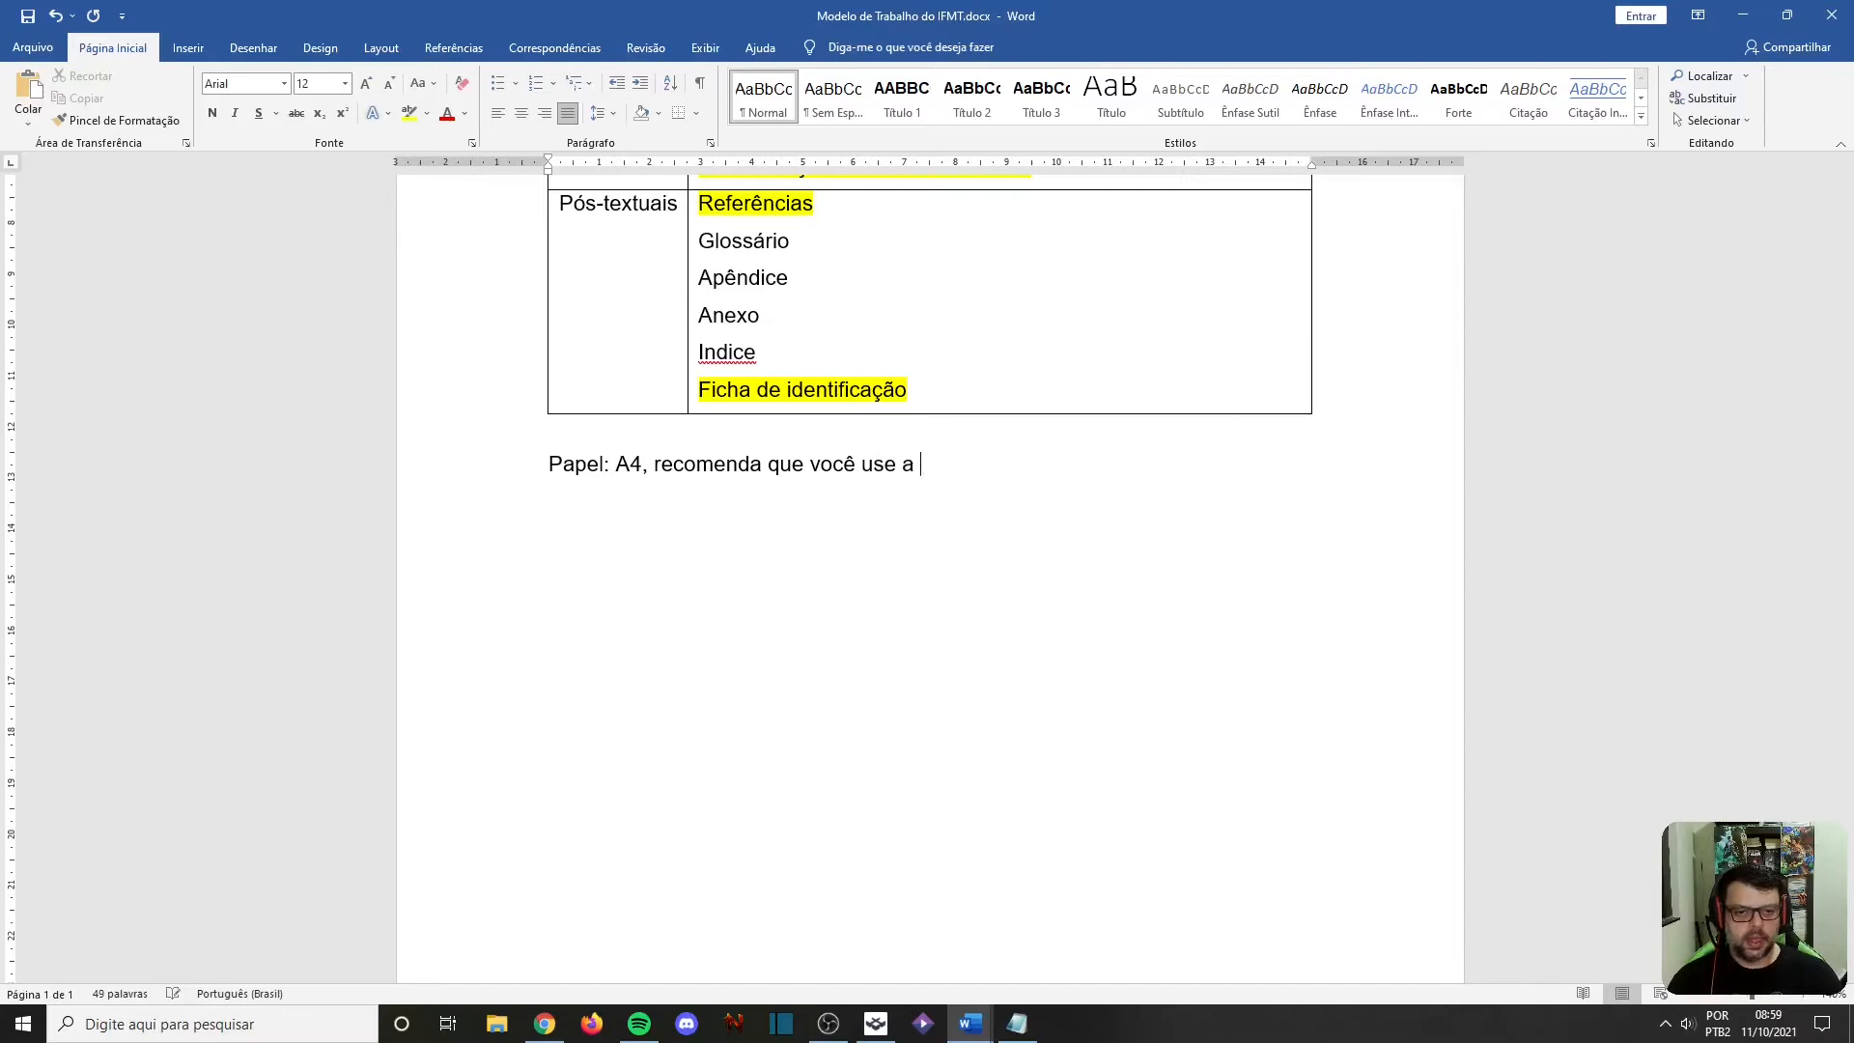
type("frente (an")
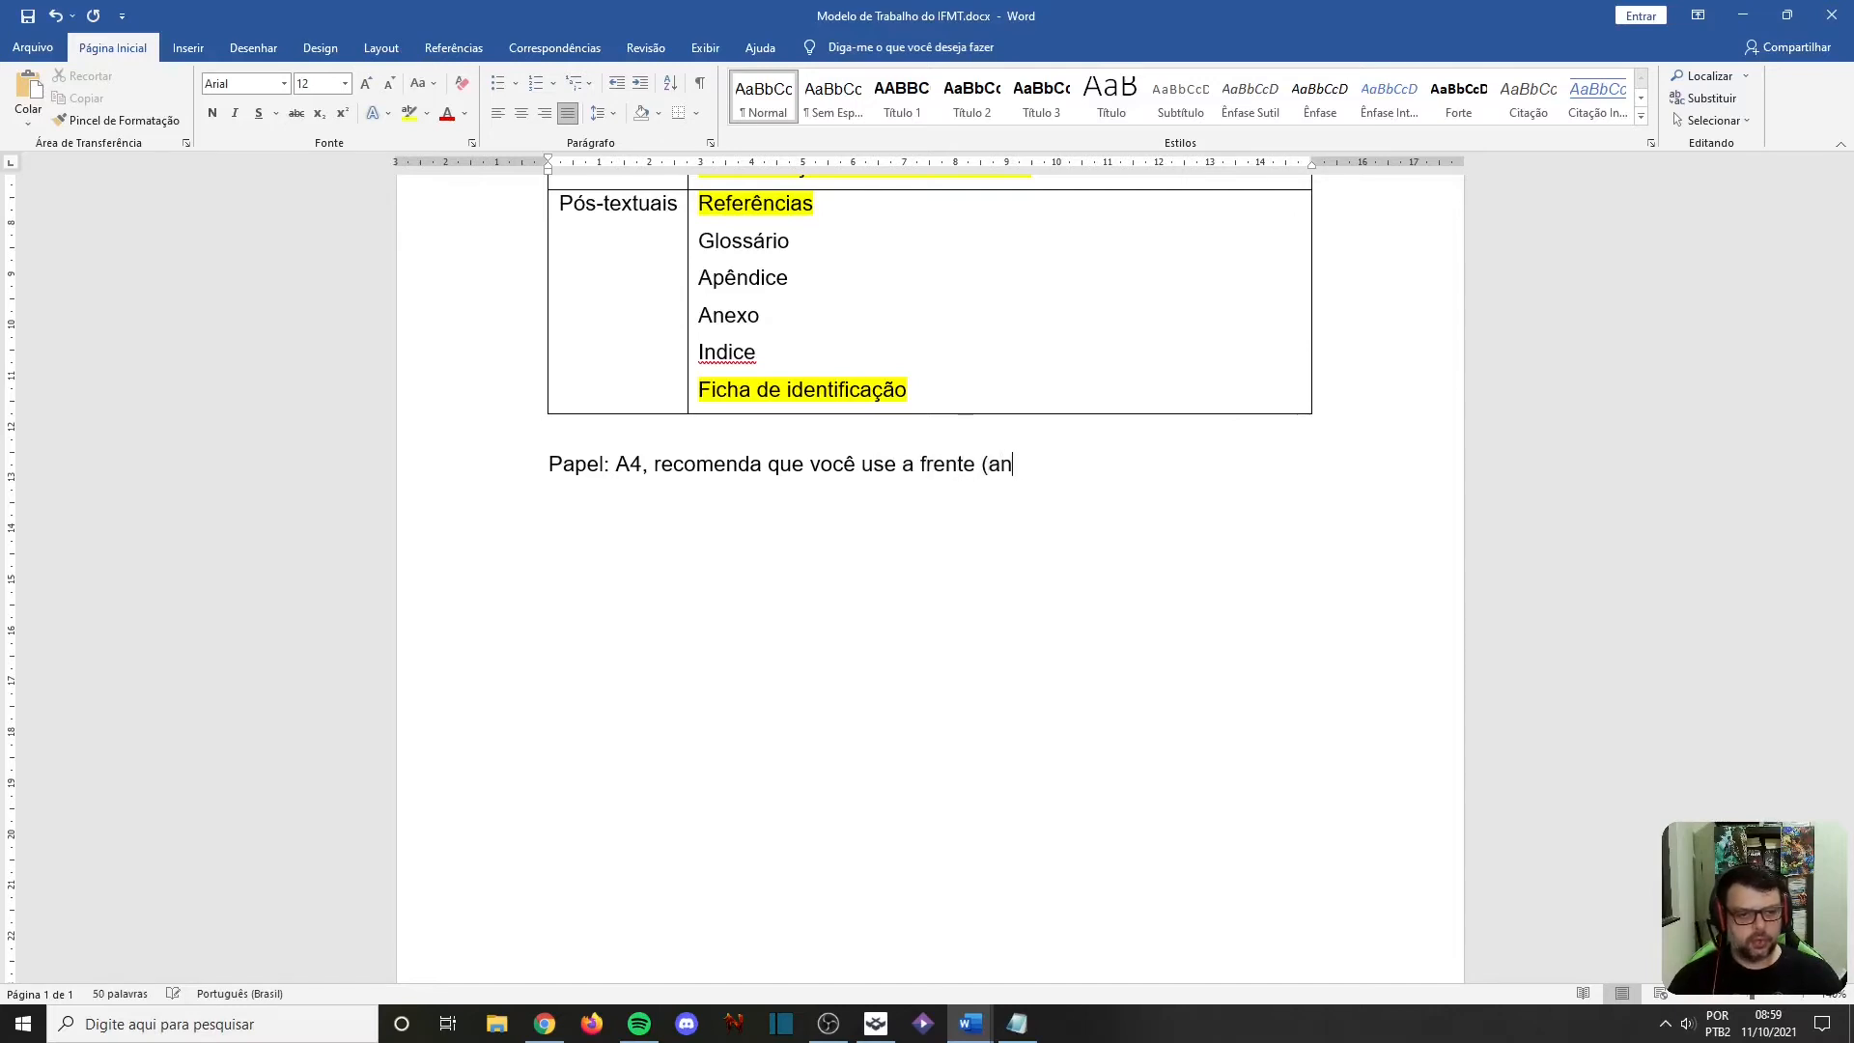
type("verso) da folha")
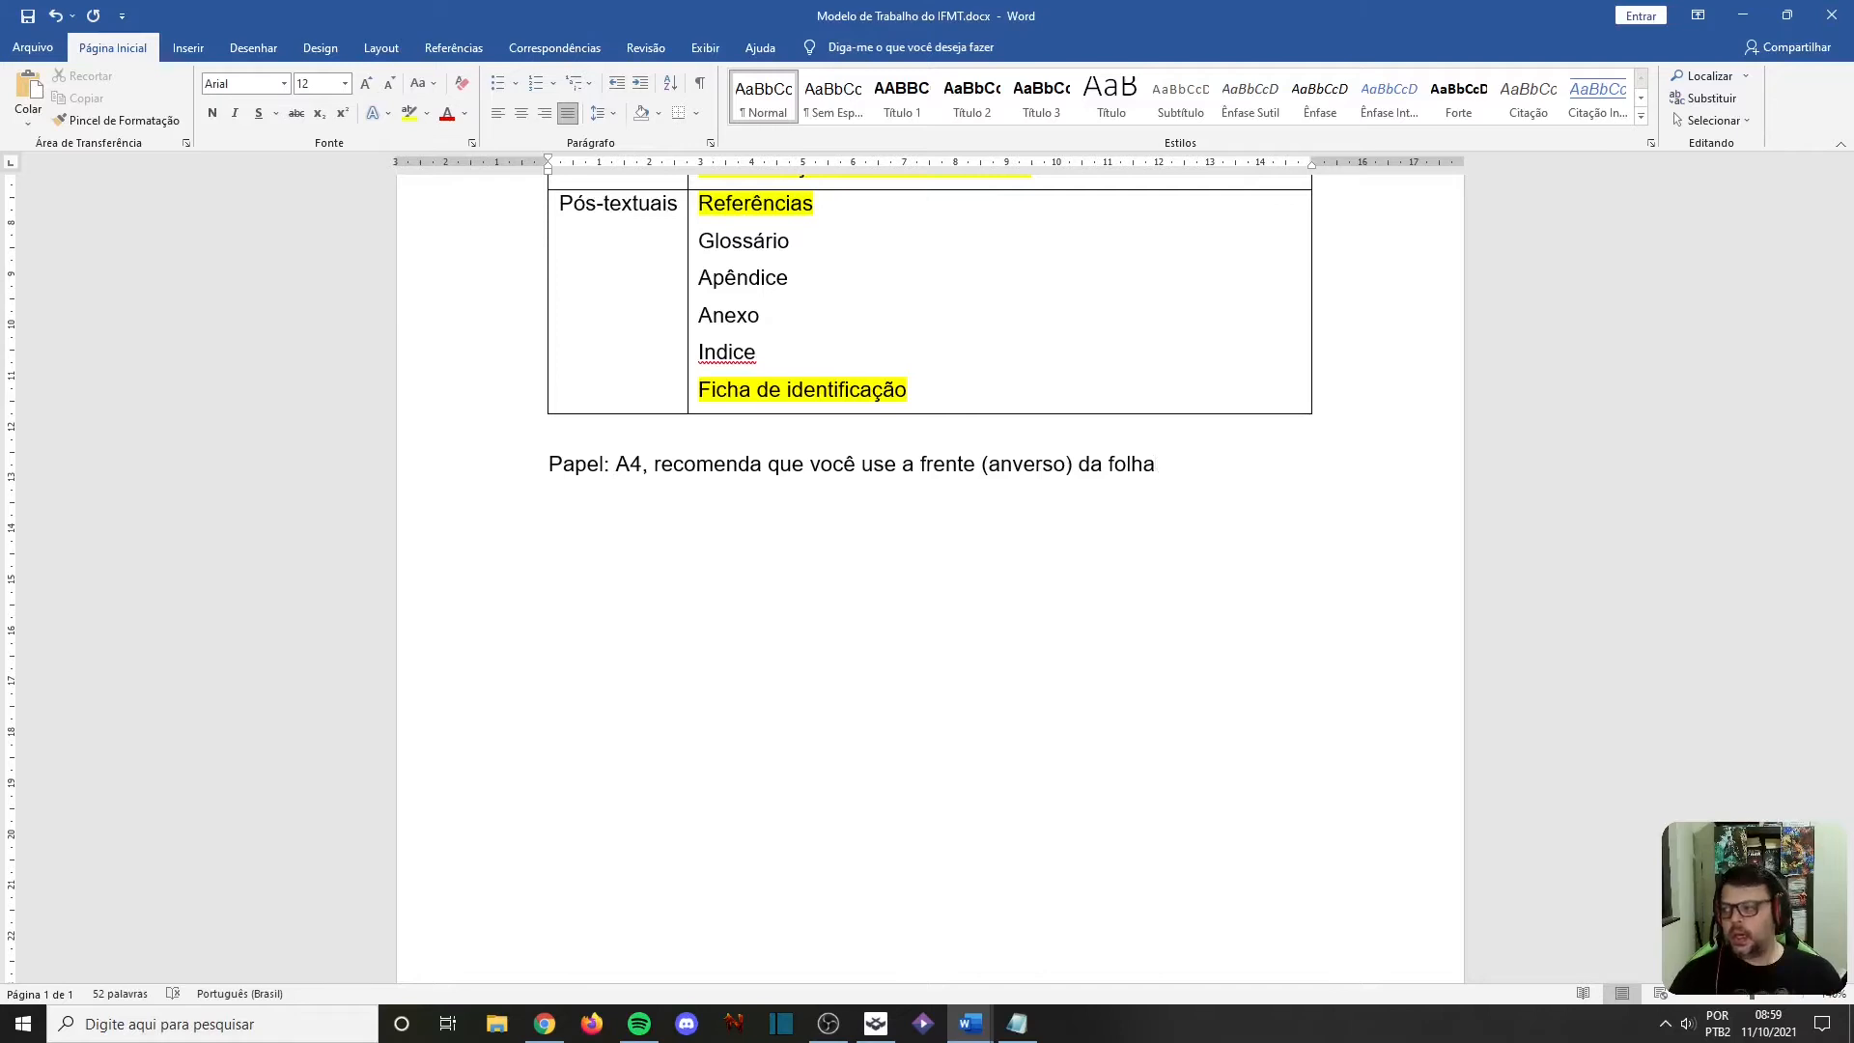
Step: Add the line "Cor da fonte: Preta" below the paper line
type("Co")
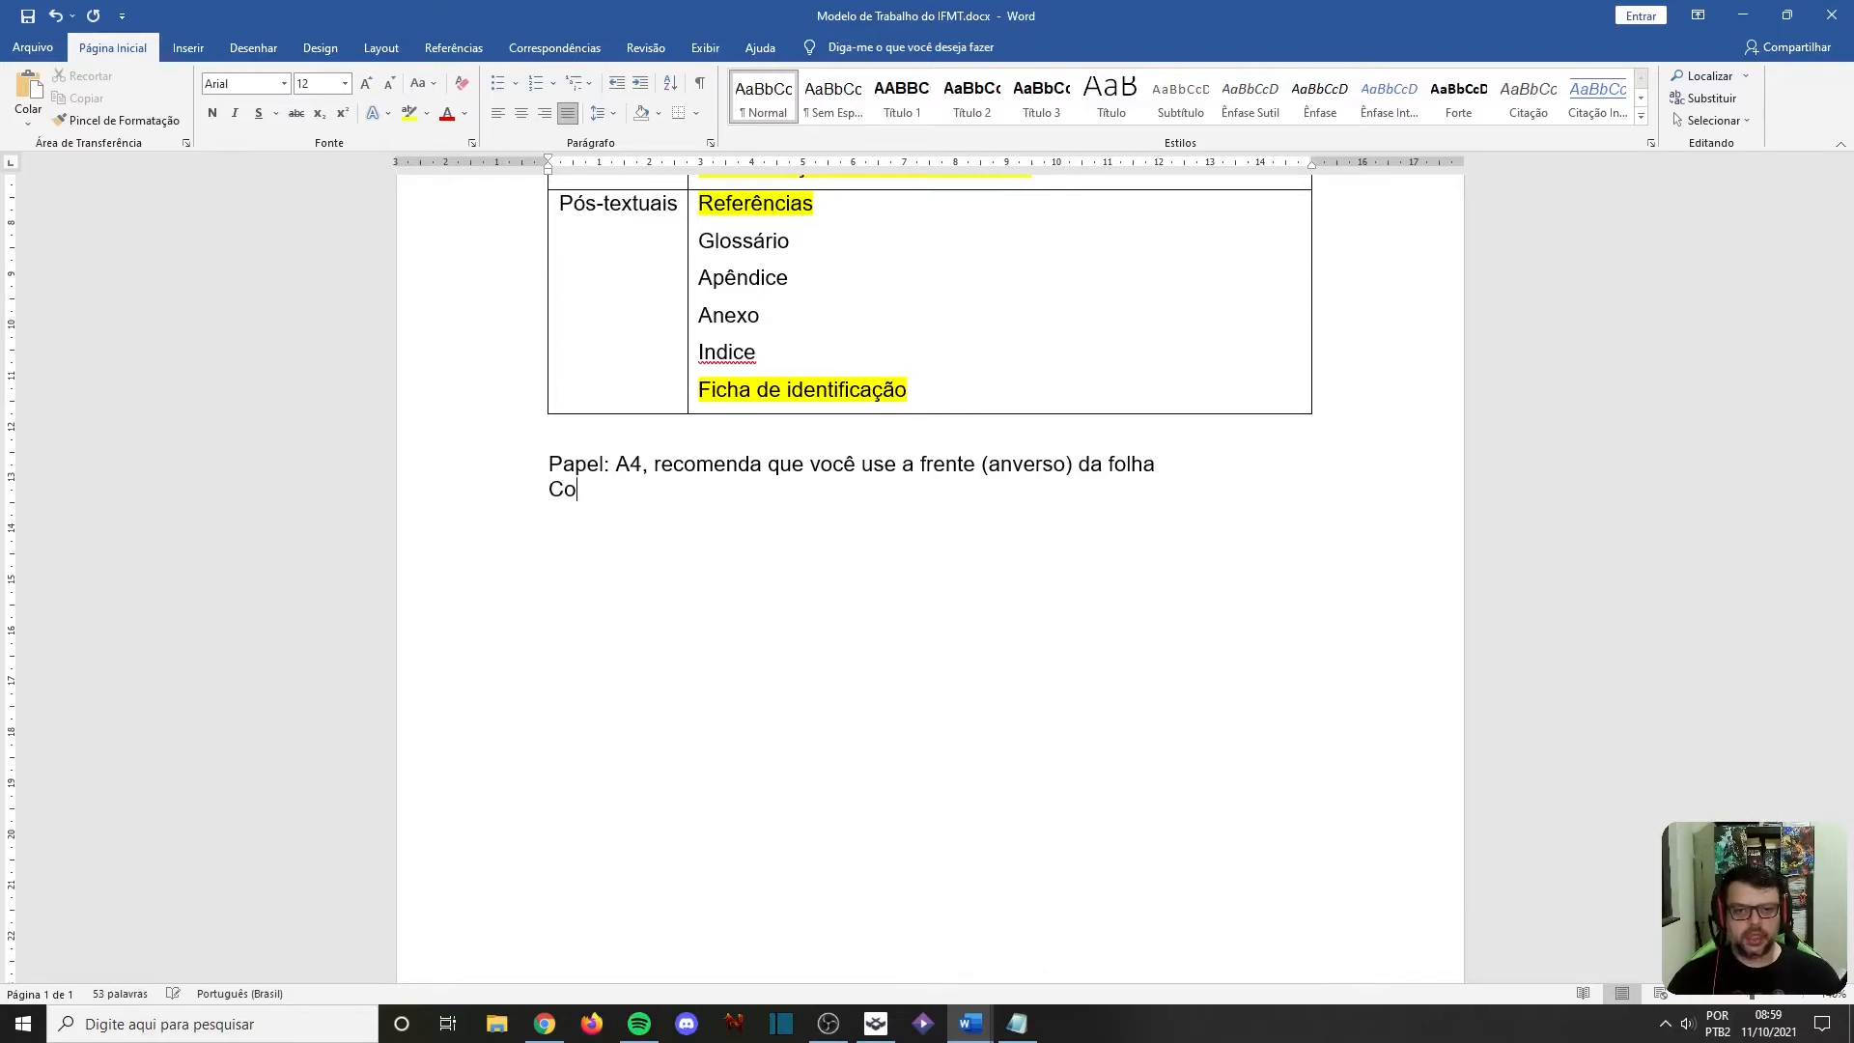
type("r da fonte: ")
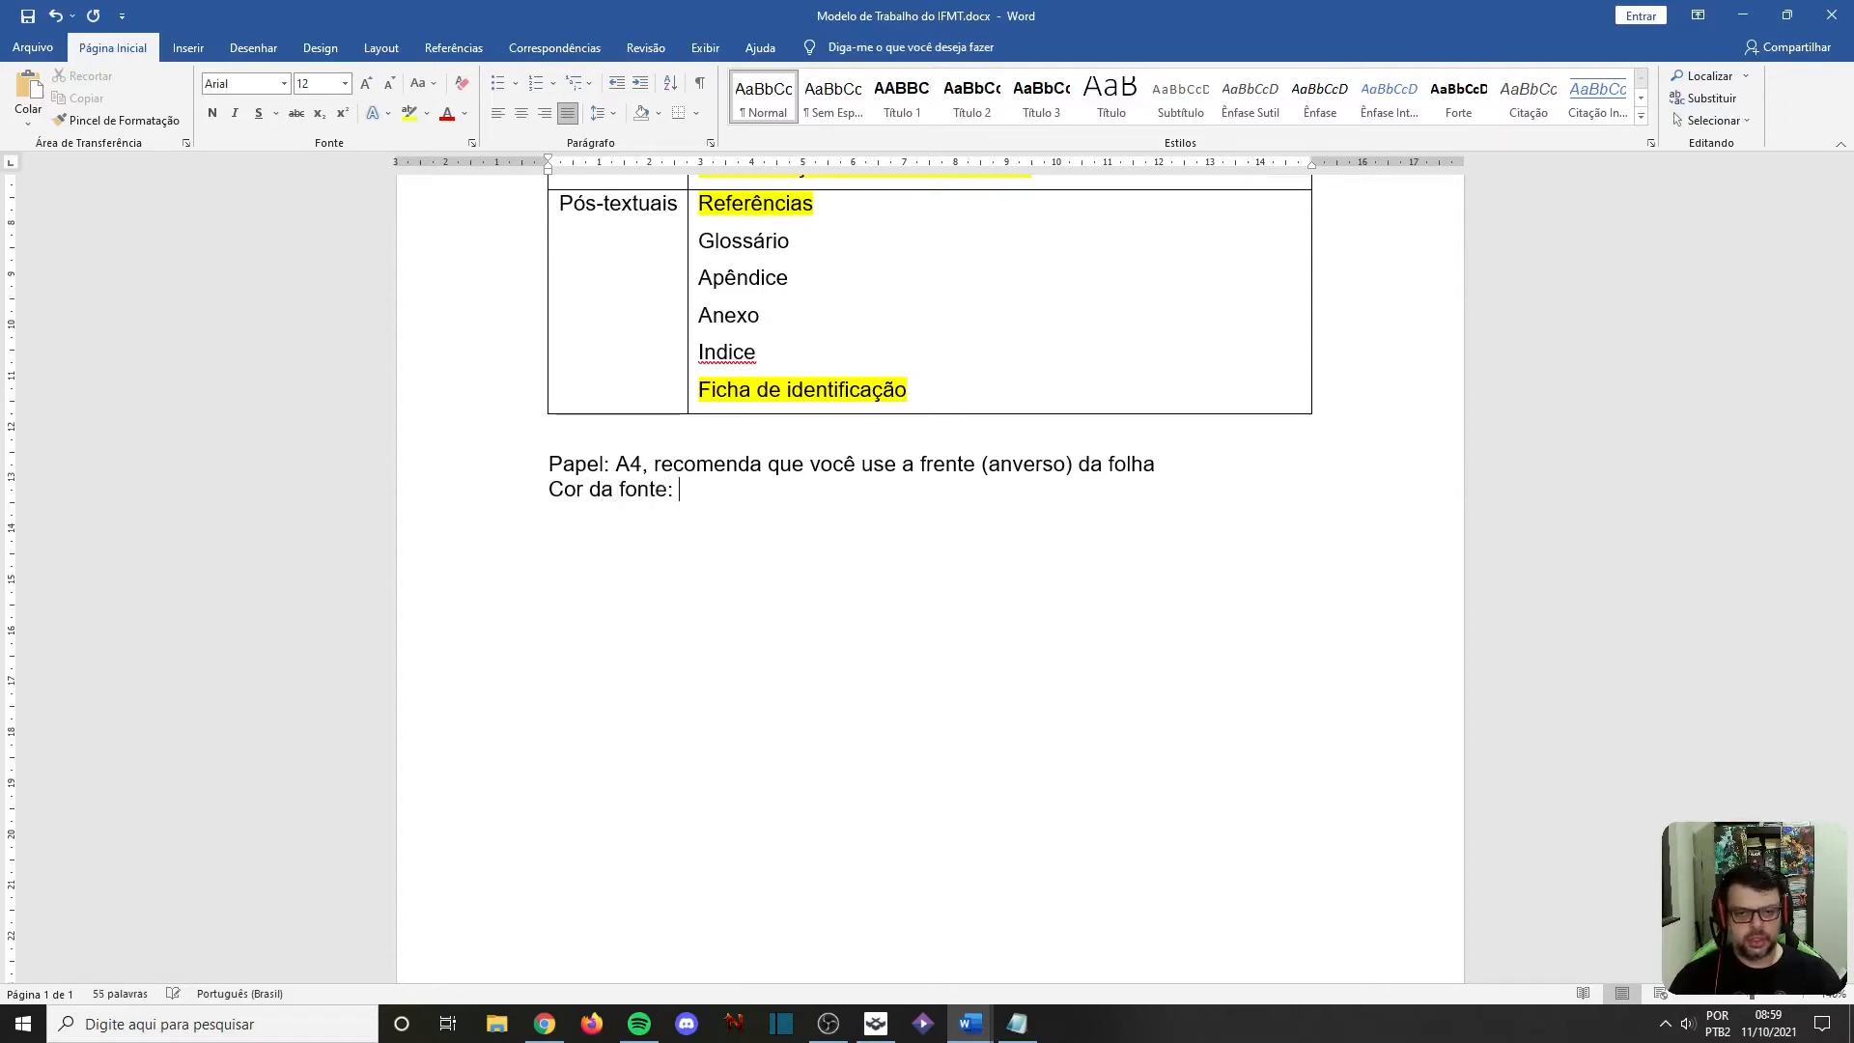
type("preta")
key("BackSpace")
key("BackSpace")
key("BackSpace")
key("BackSpace")
key("BackSpace")
type("Preta")
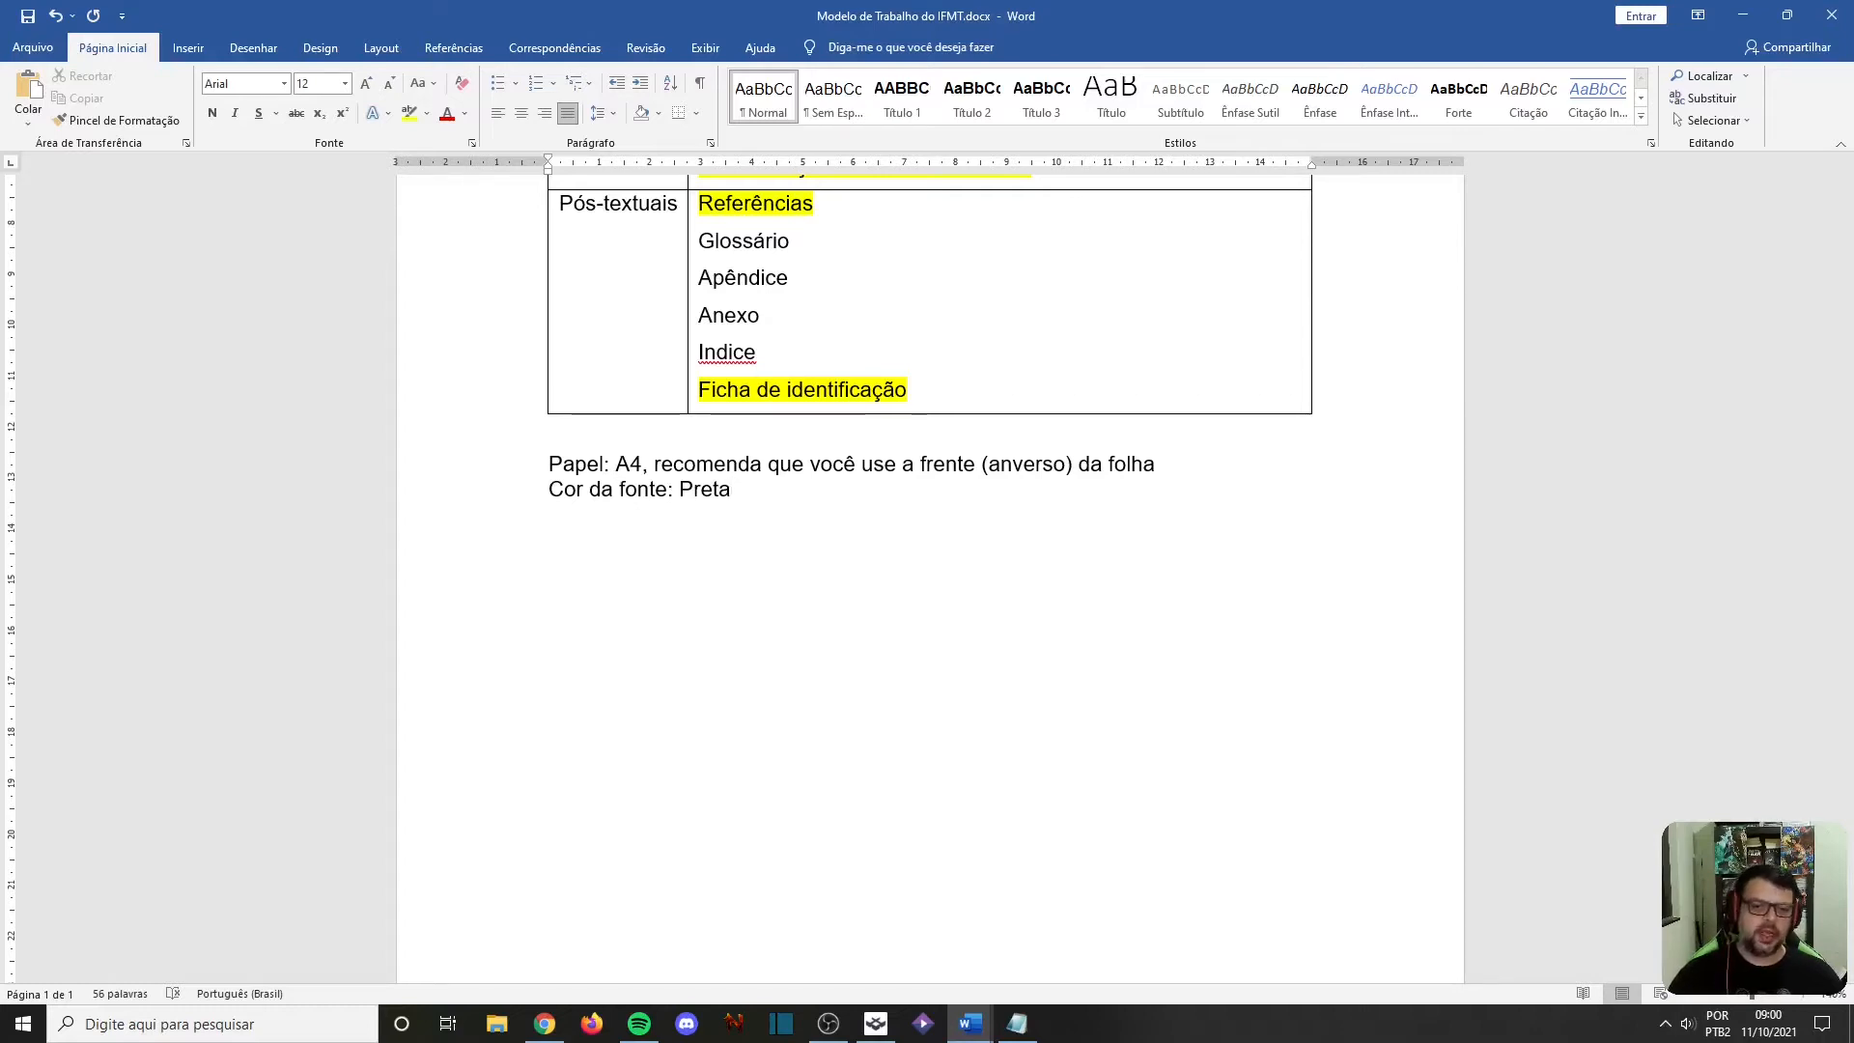
Step: Add the line "Fonte: Arial ou Times New Roman" and end all three lines below the table with a semicolon
key("Return")
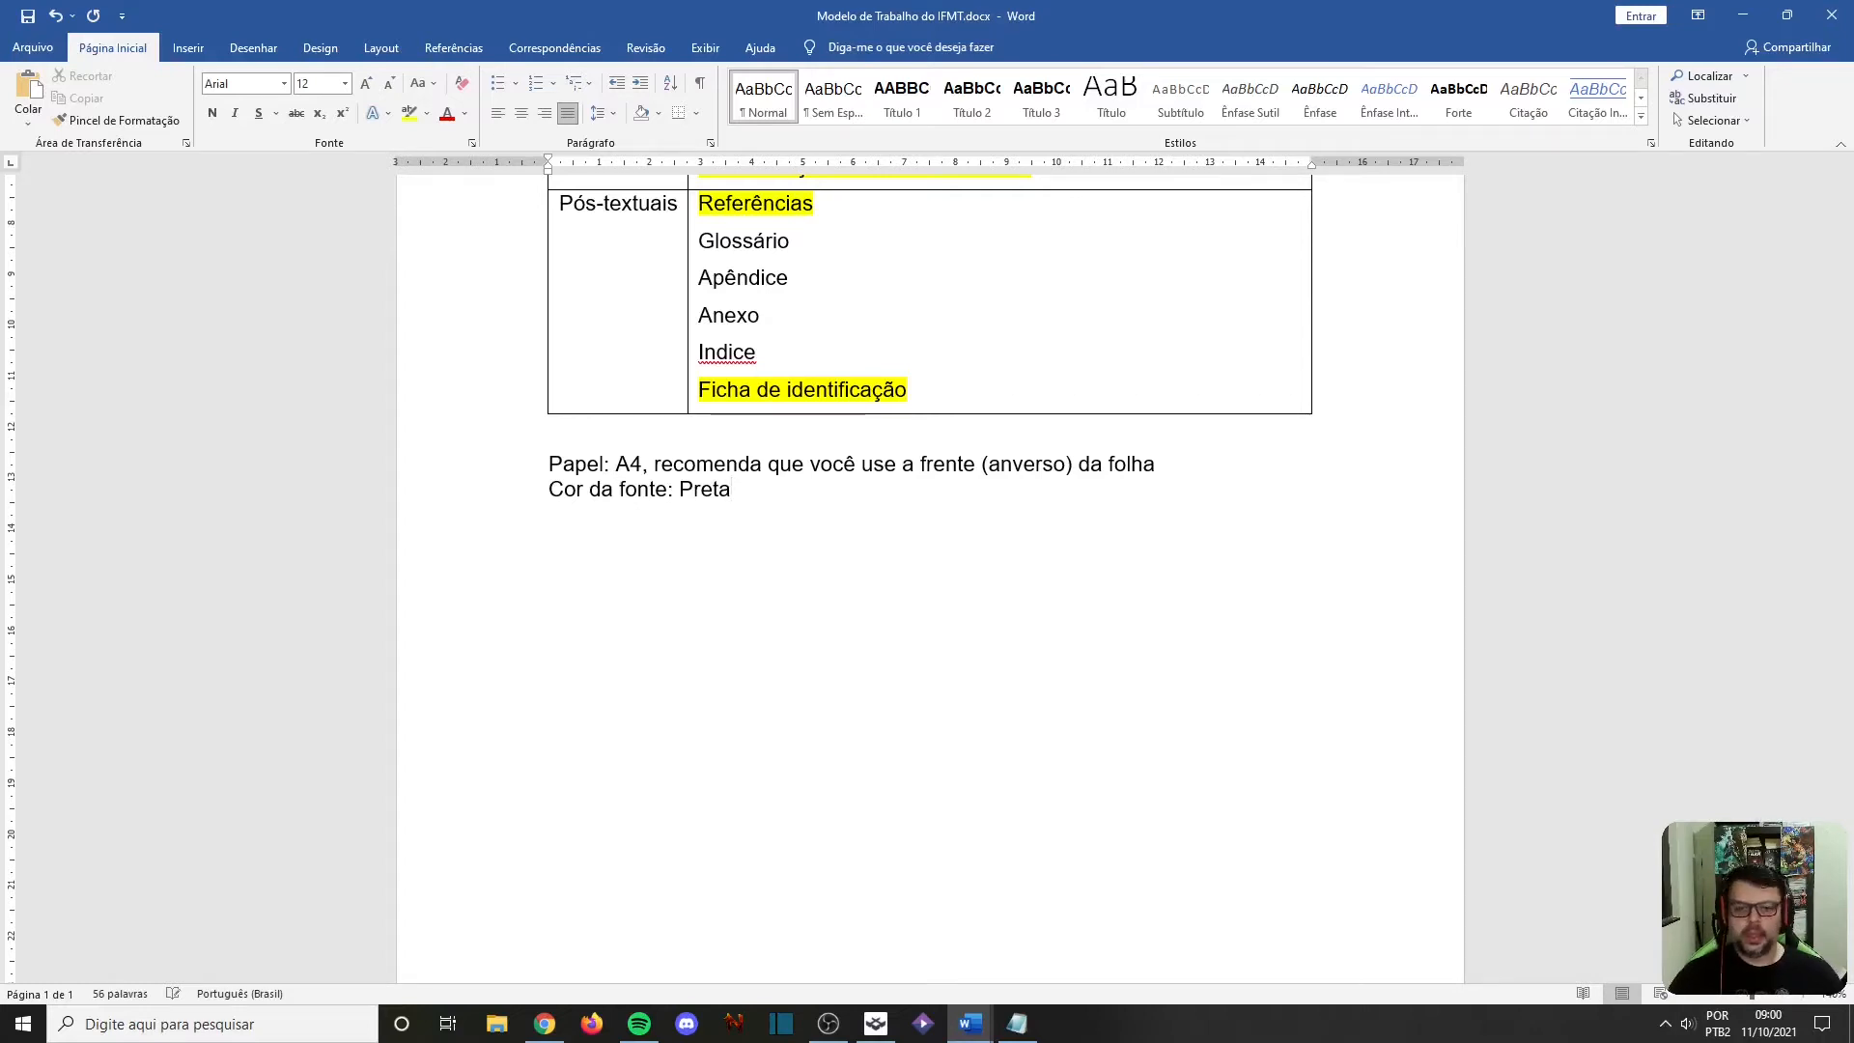
type("Fonte:")
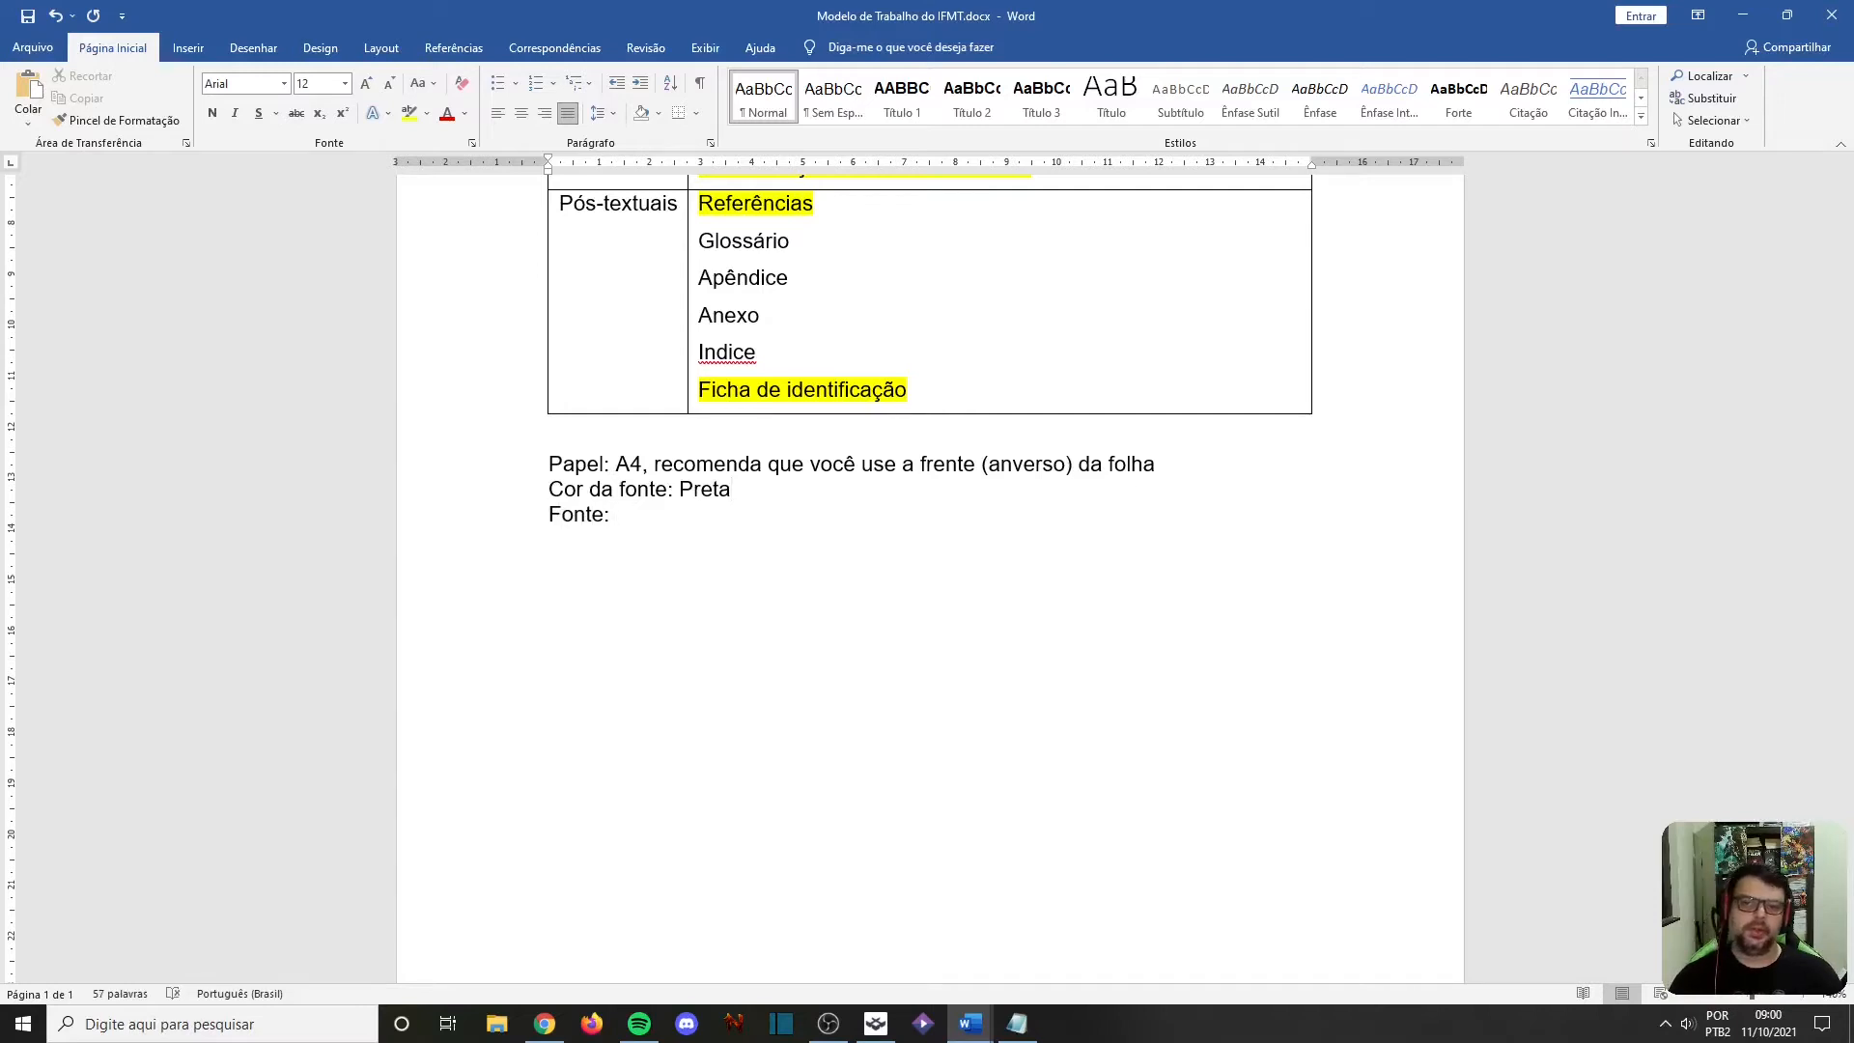
type(" Arial ou Time")
key("BackSpace")
type("s New Roam")
key("BackSpace")
key("BackSpace")
type("man")
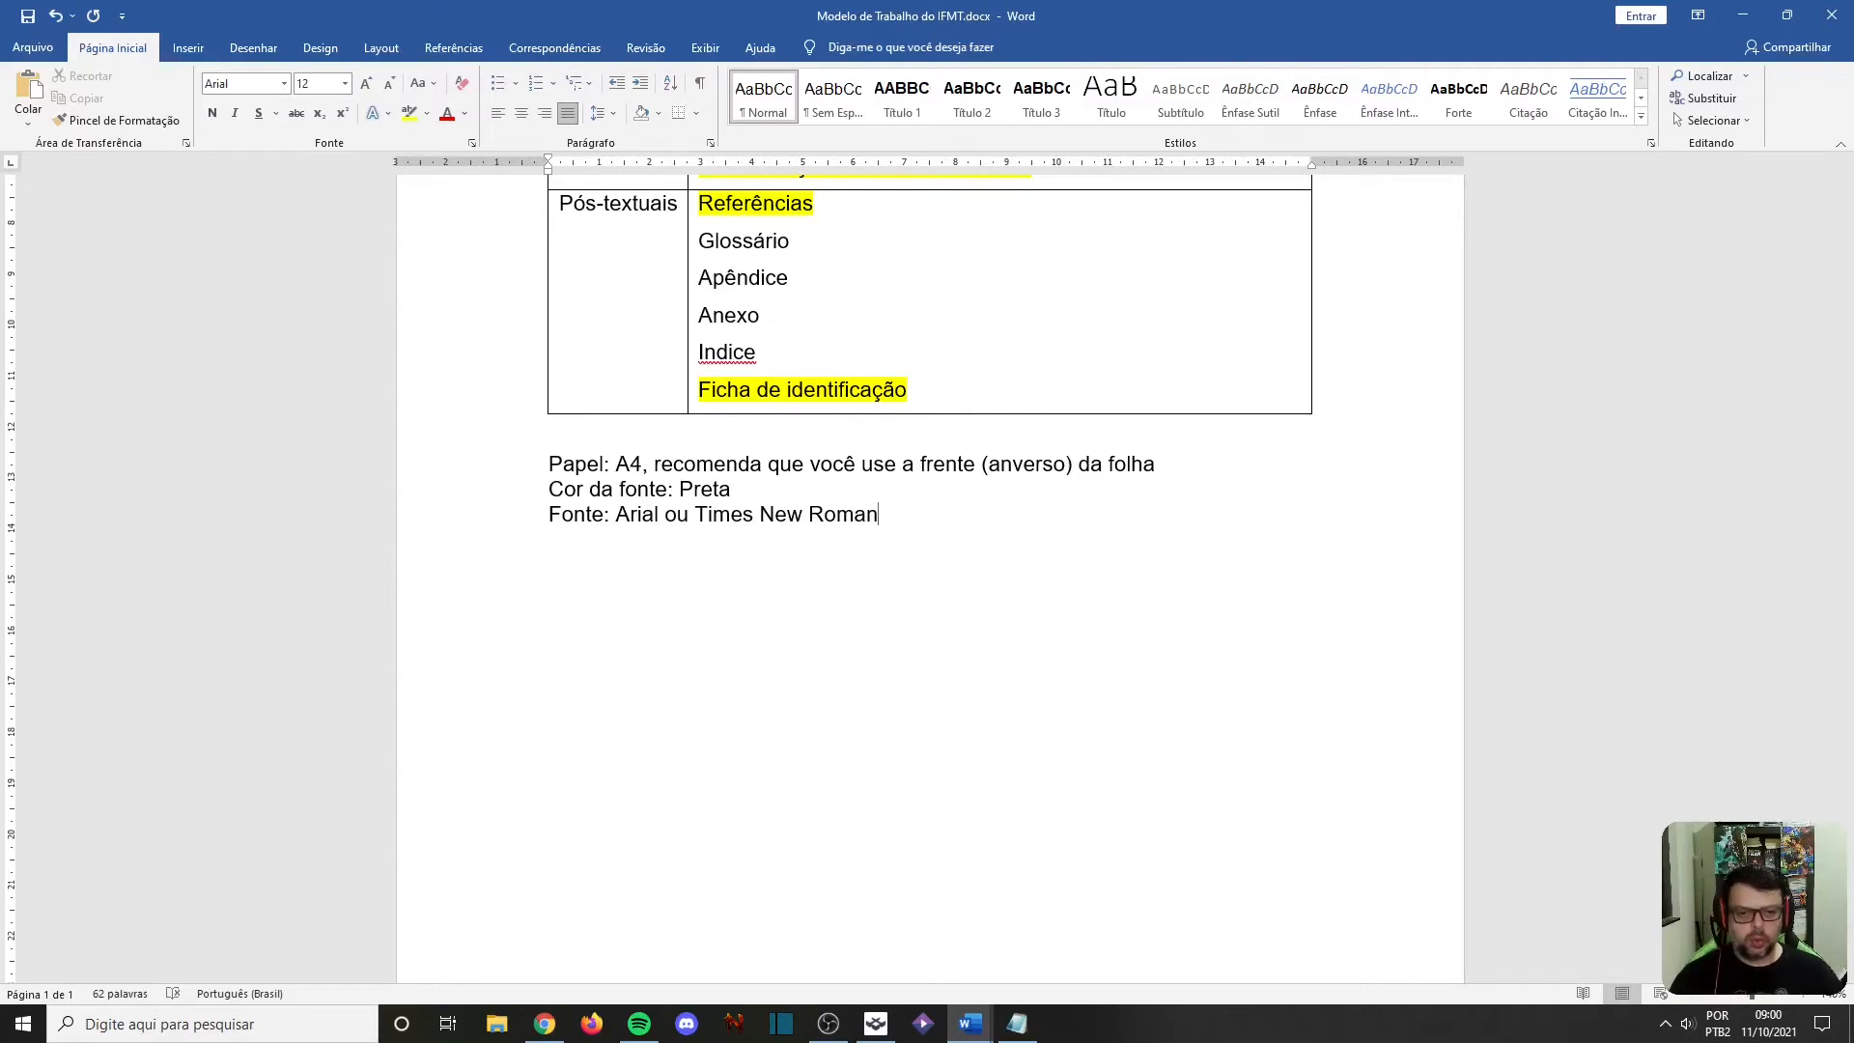
type(";")
left_click(797, 497)
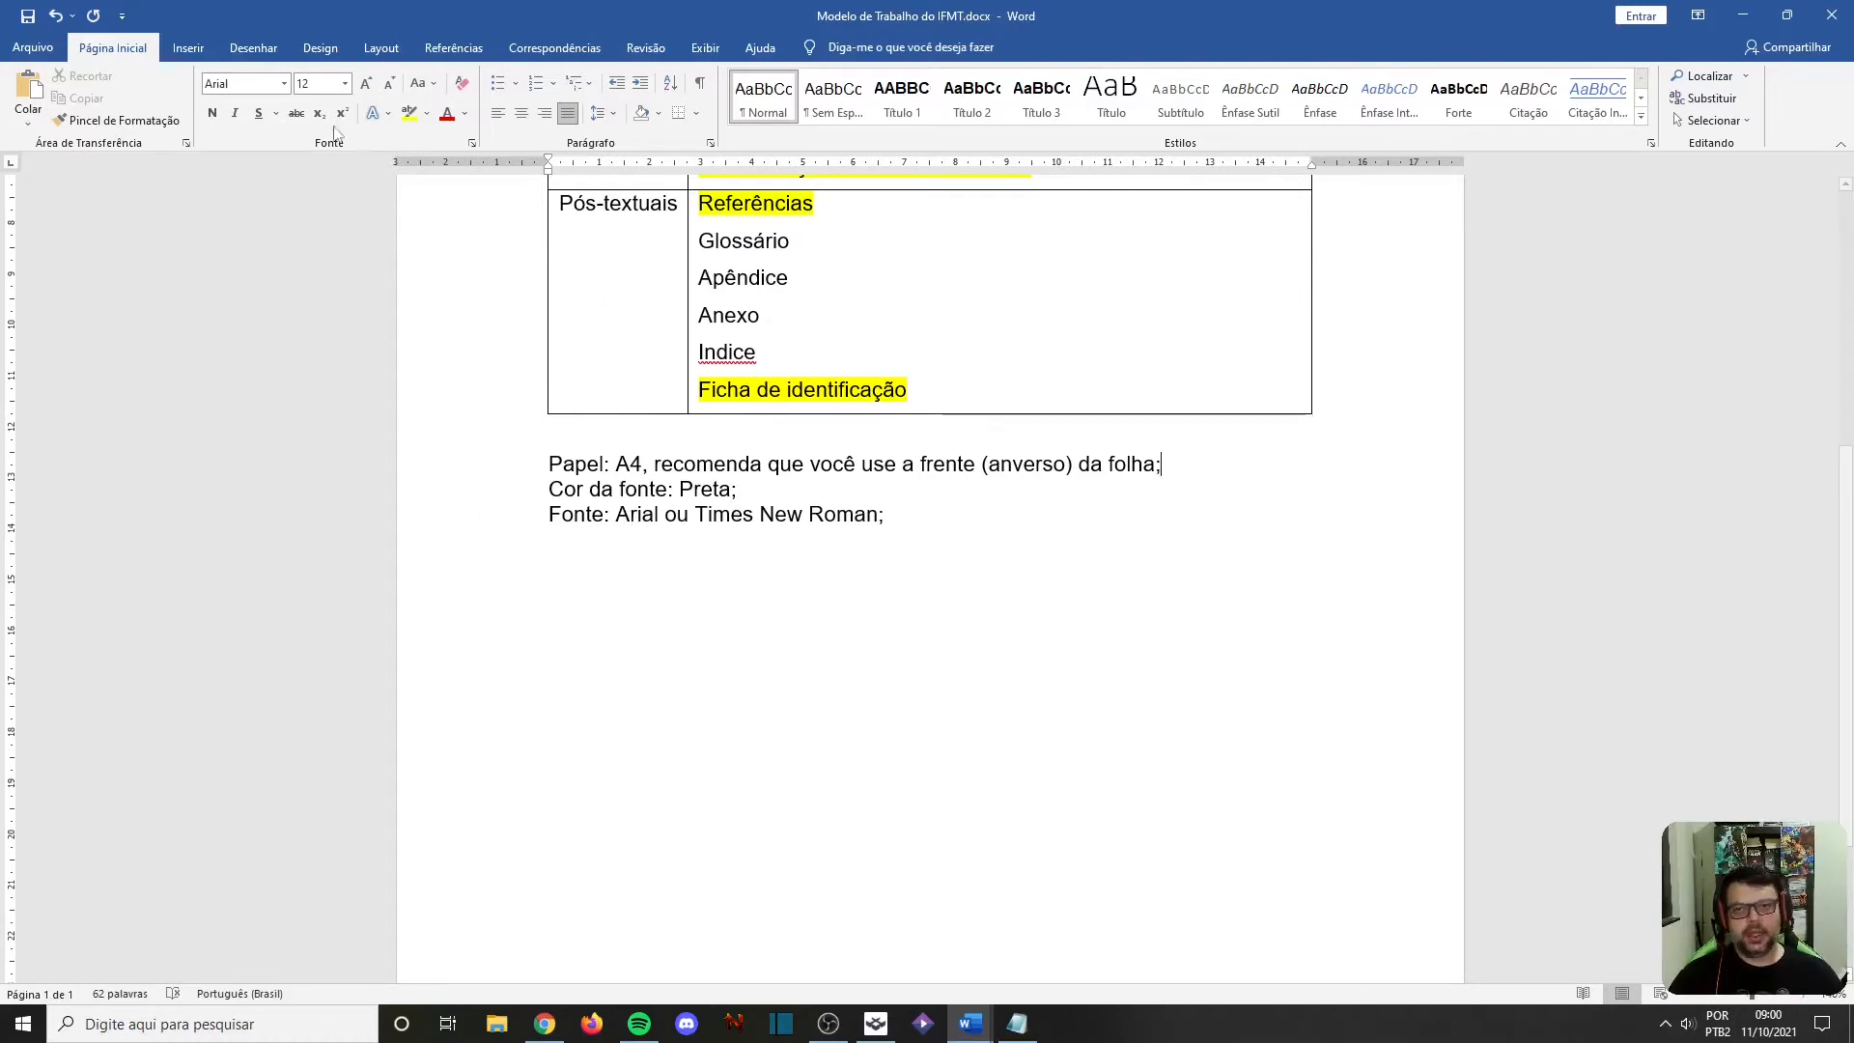
Step: Format the words "Times New Roman" in the font line with the Times New Roman font
left_click(697, 515)
left_click_drag(703, 516, 878, 515)
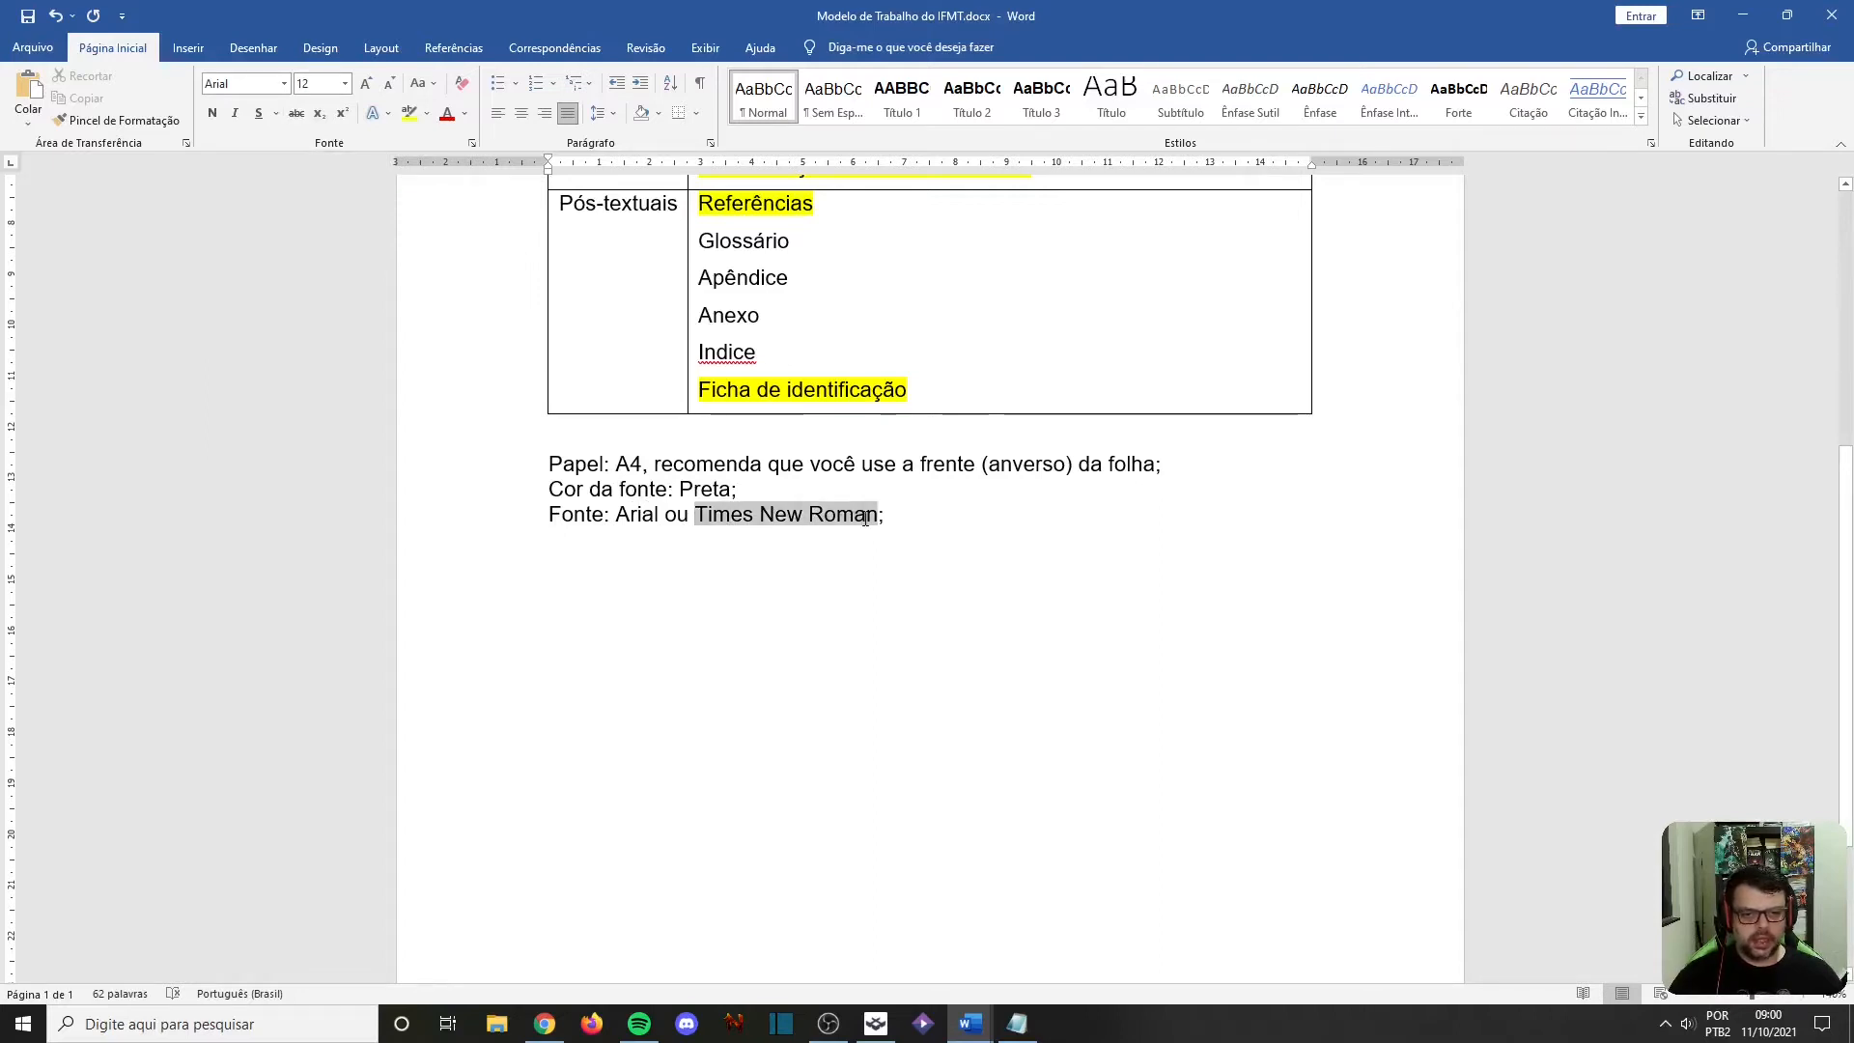
left_click(285, 84)
type("Times New Ro")
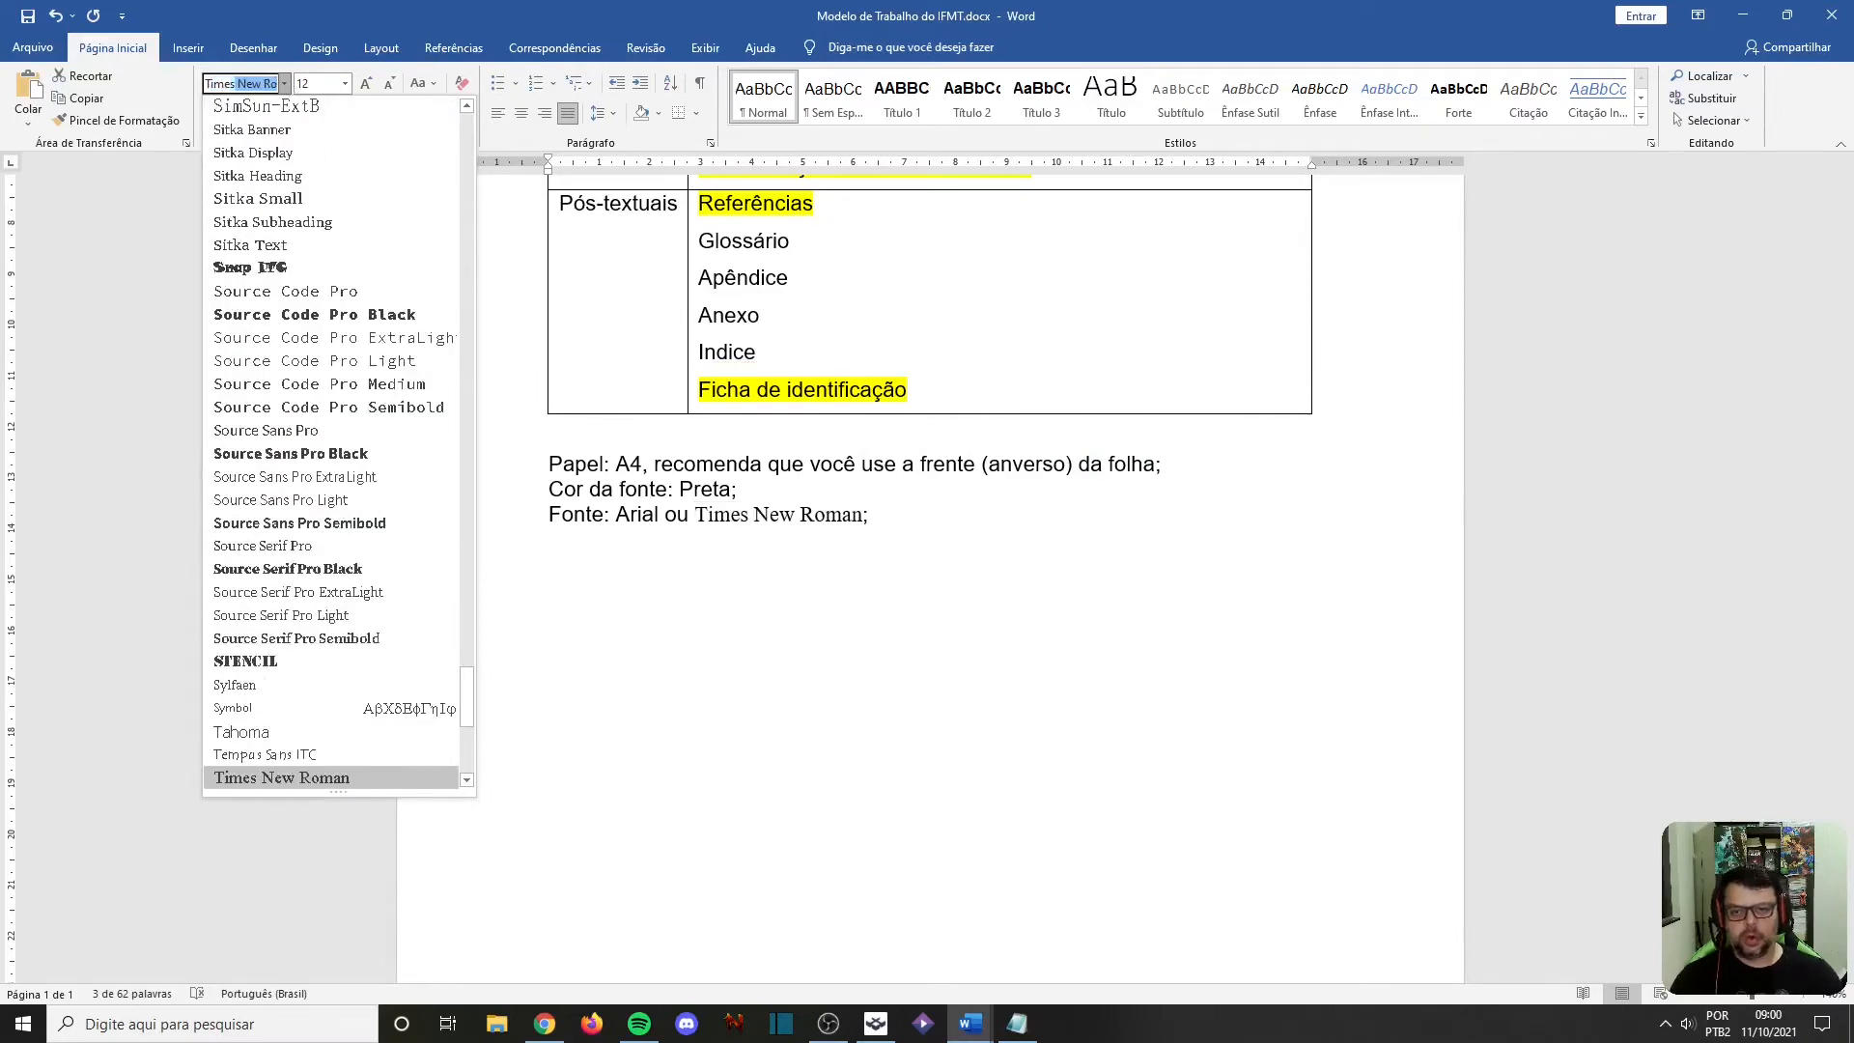
left_click(264, 778)
left_click(896, 537)
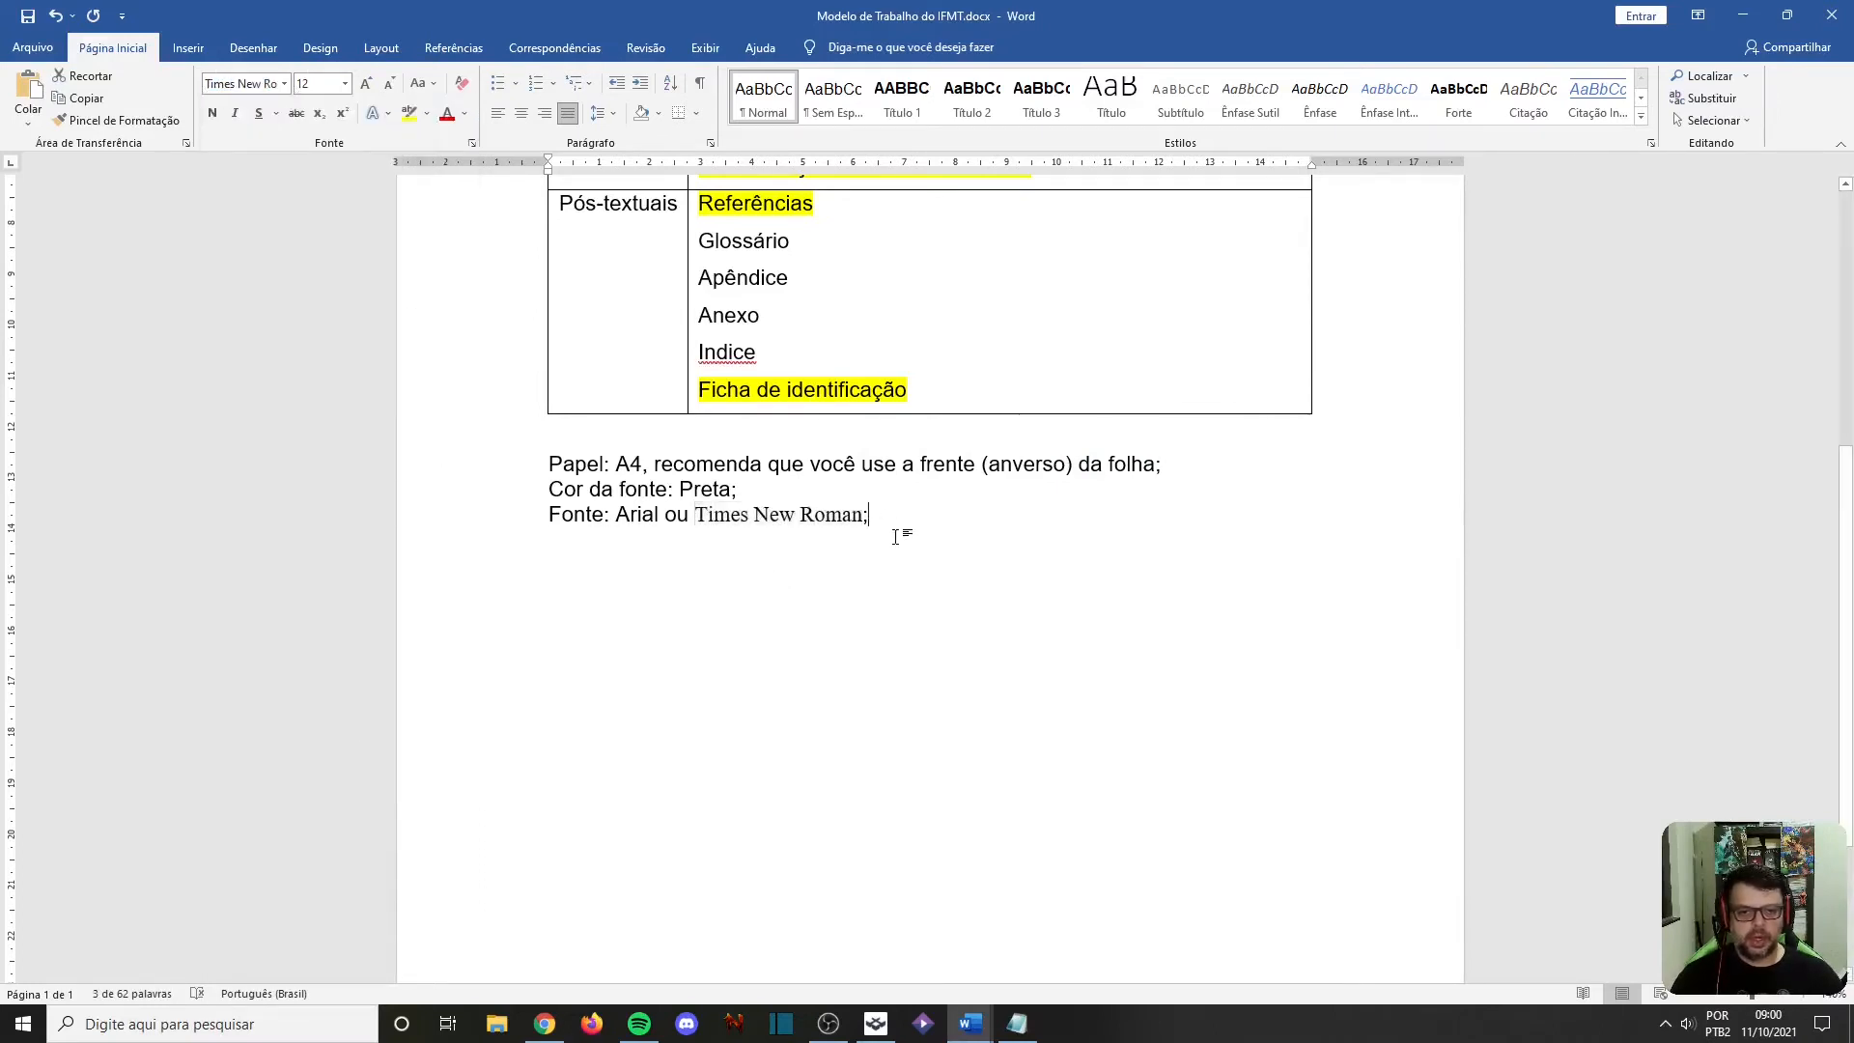
Step: Examine the Arial and Times New Roman lettering in the font line up close
left_click(647, 511)
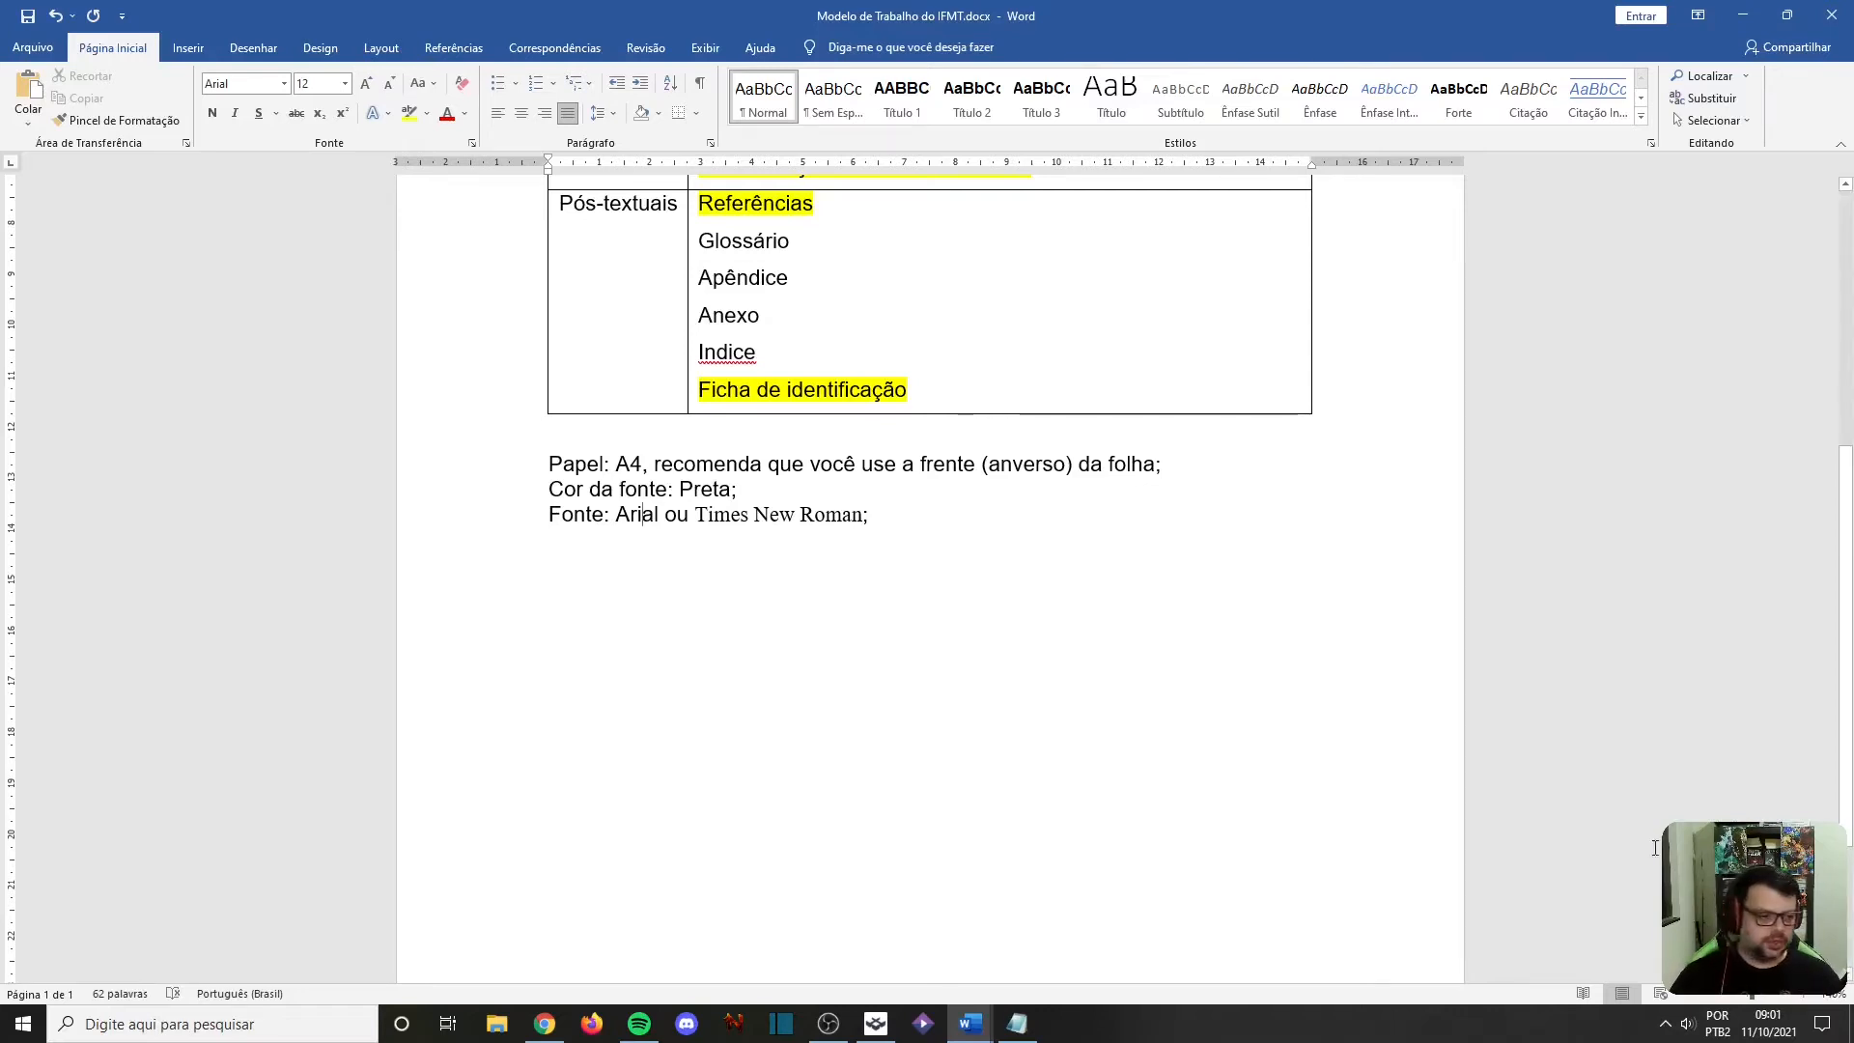
left_click(1805, 996)
left_click(1805, 997)
left_click(1805, 994)
left_click(1805, 995)
left_click(1805, 994)
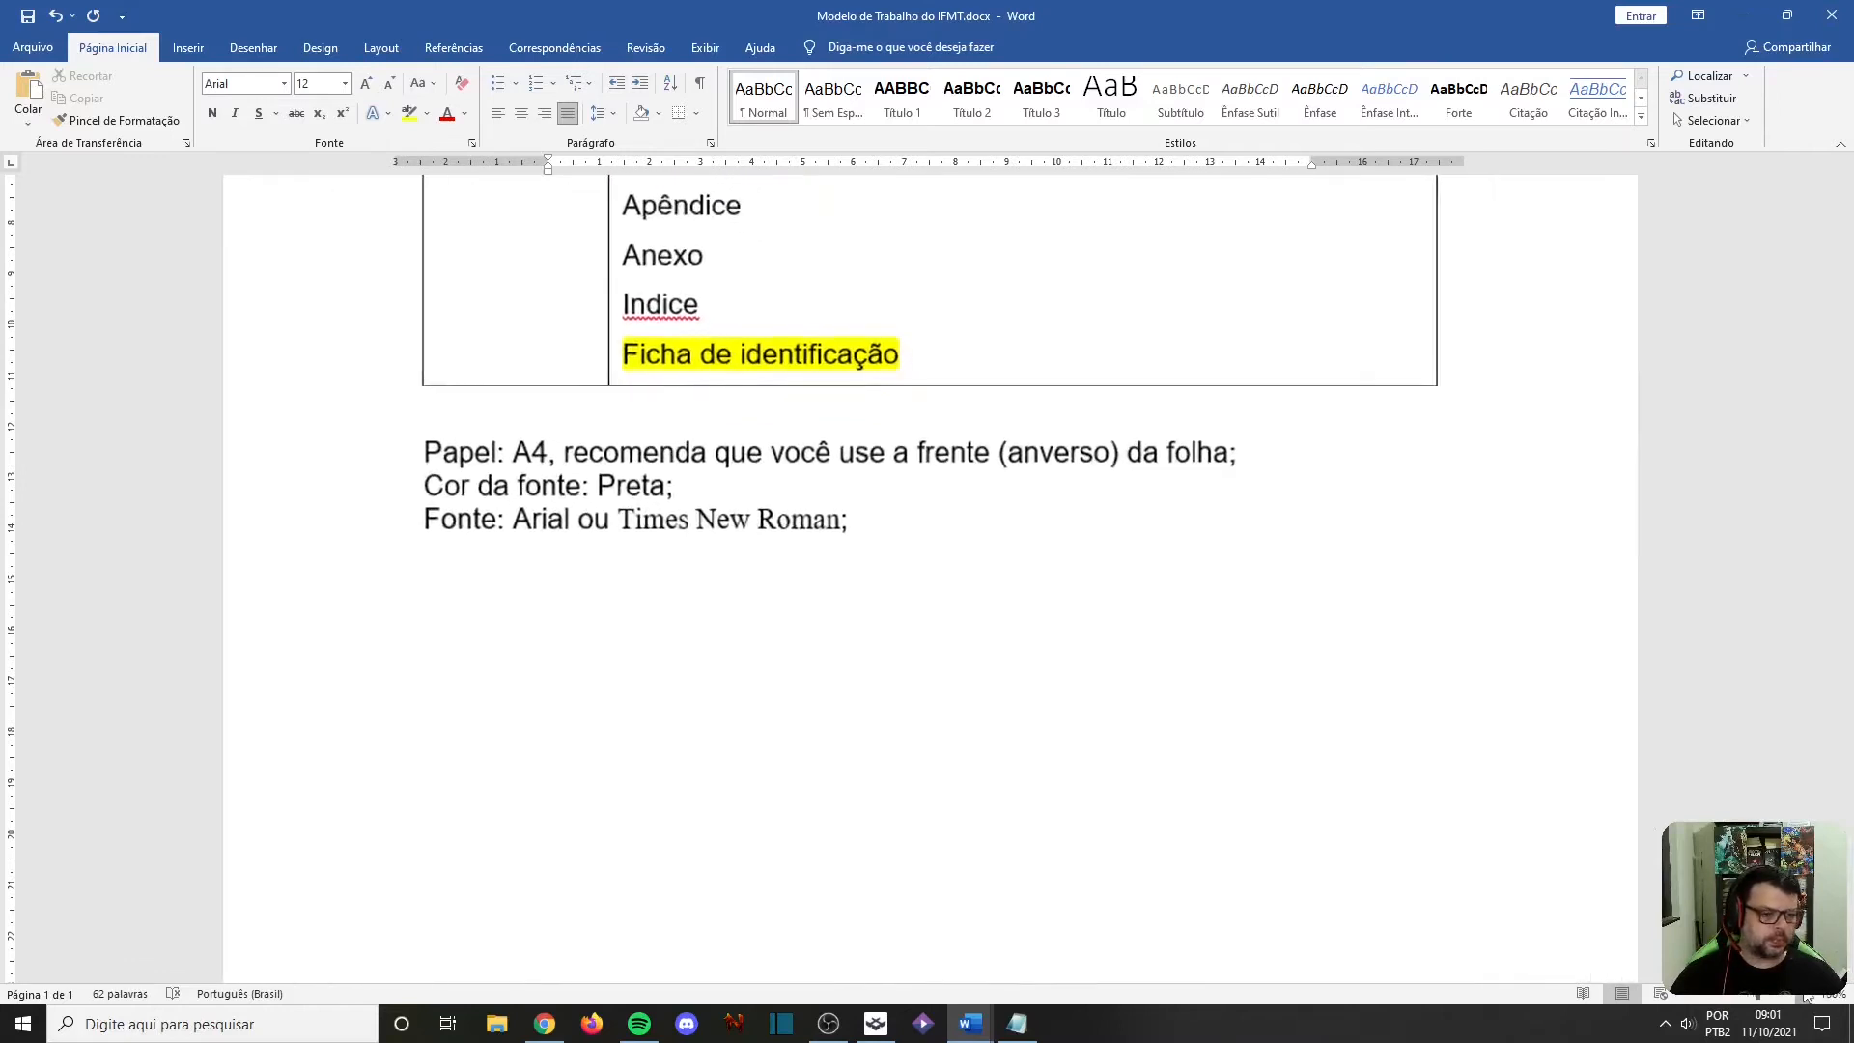
left_click(1805, 994)
left_click(1804, 995)
left_click(1805, 995)
left_click(1805, 995)
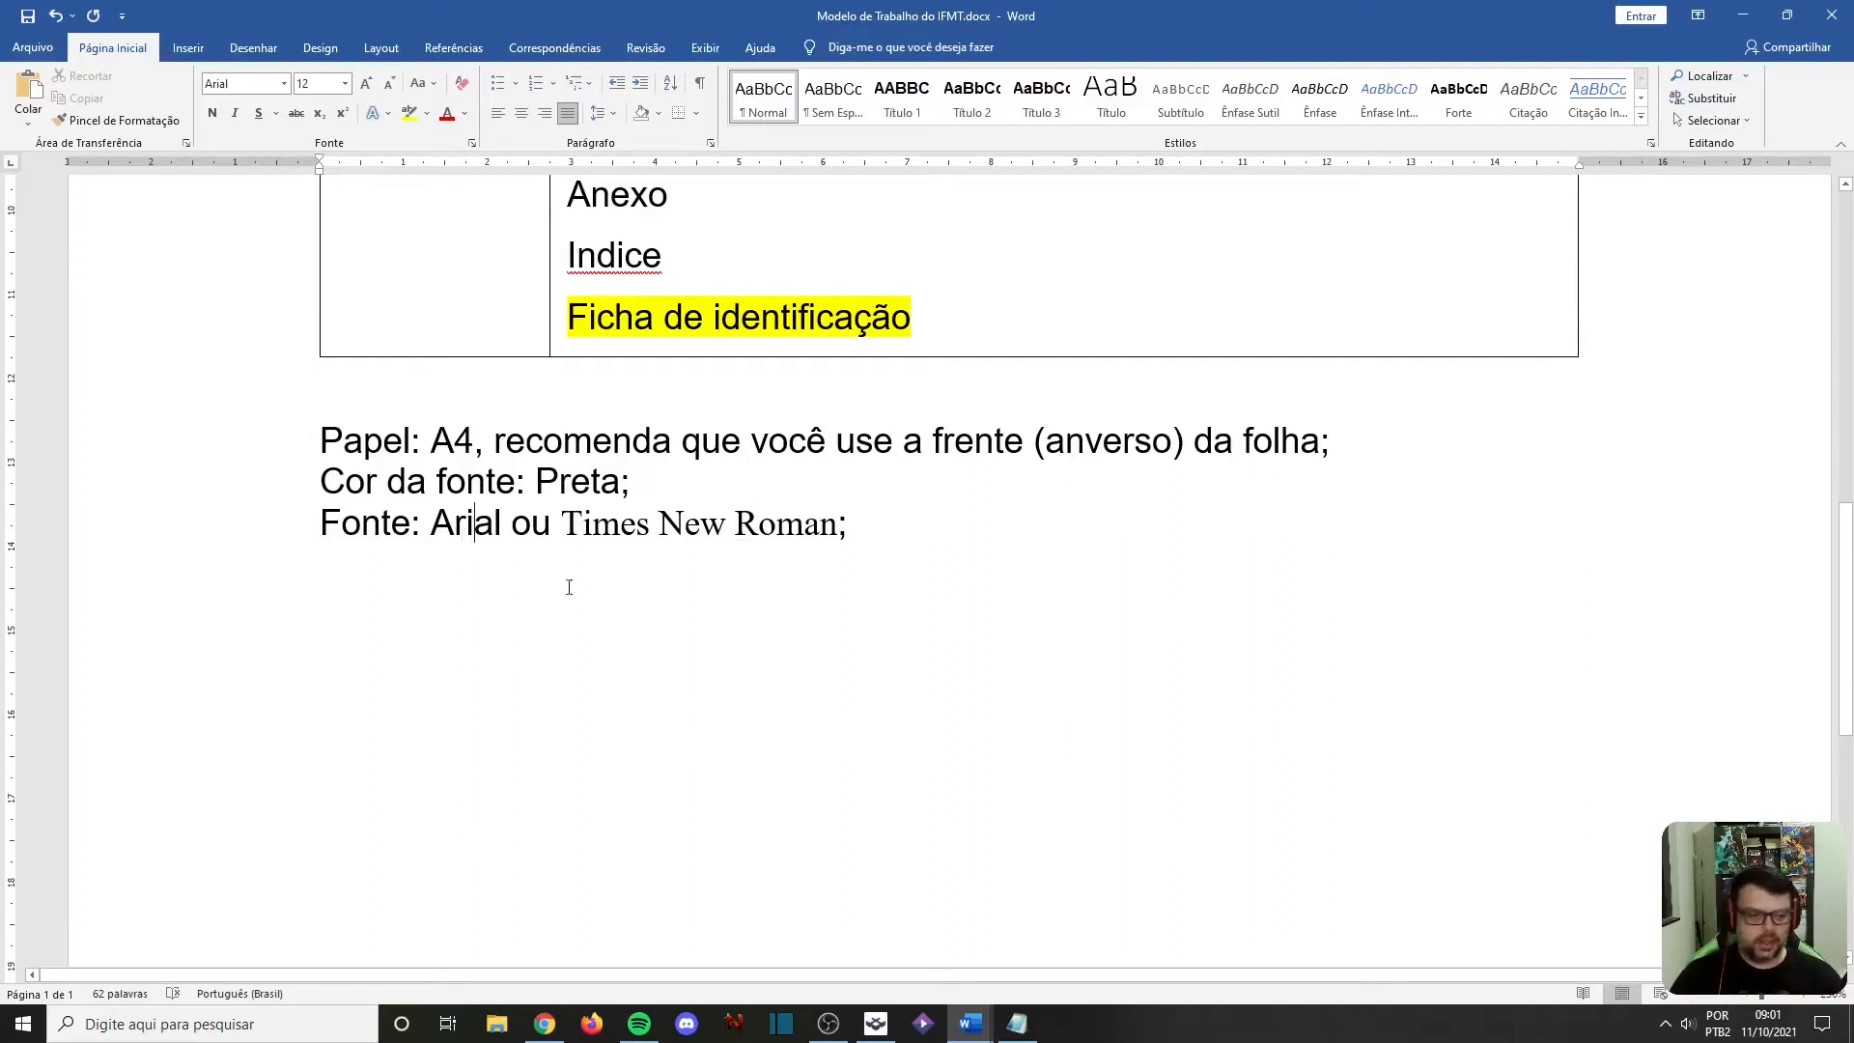
Step: Add the line "Tamanho da fonte: 12 – exceções" below the font line
left_click(1690, 993)
left_click(1690, 994)
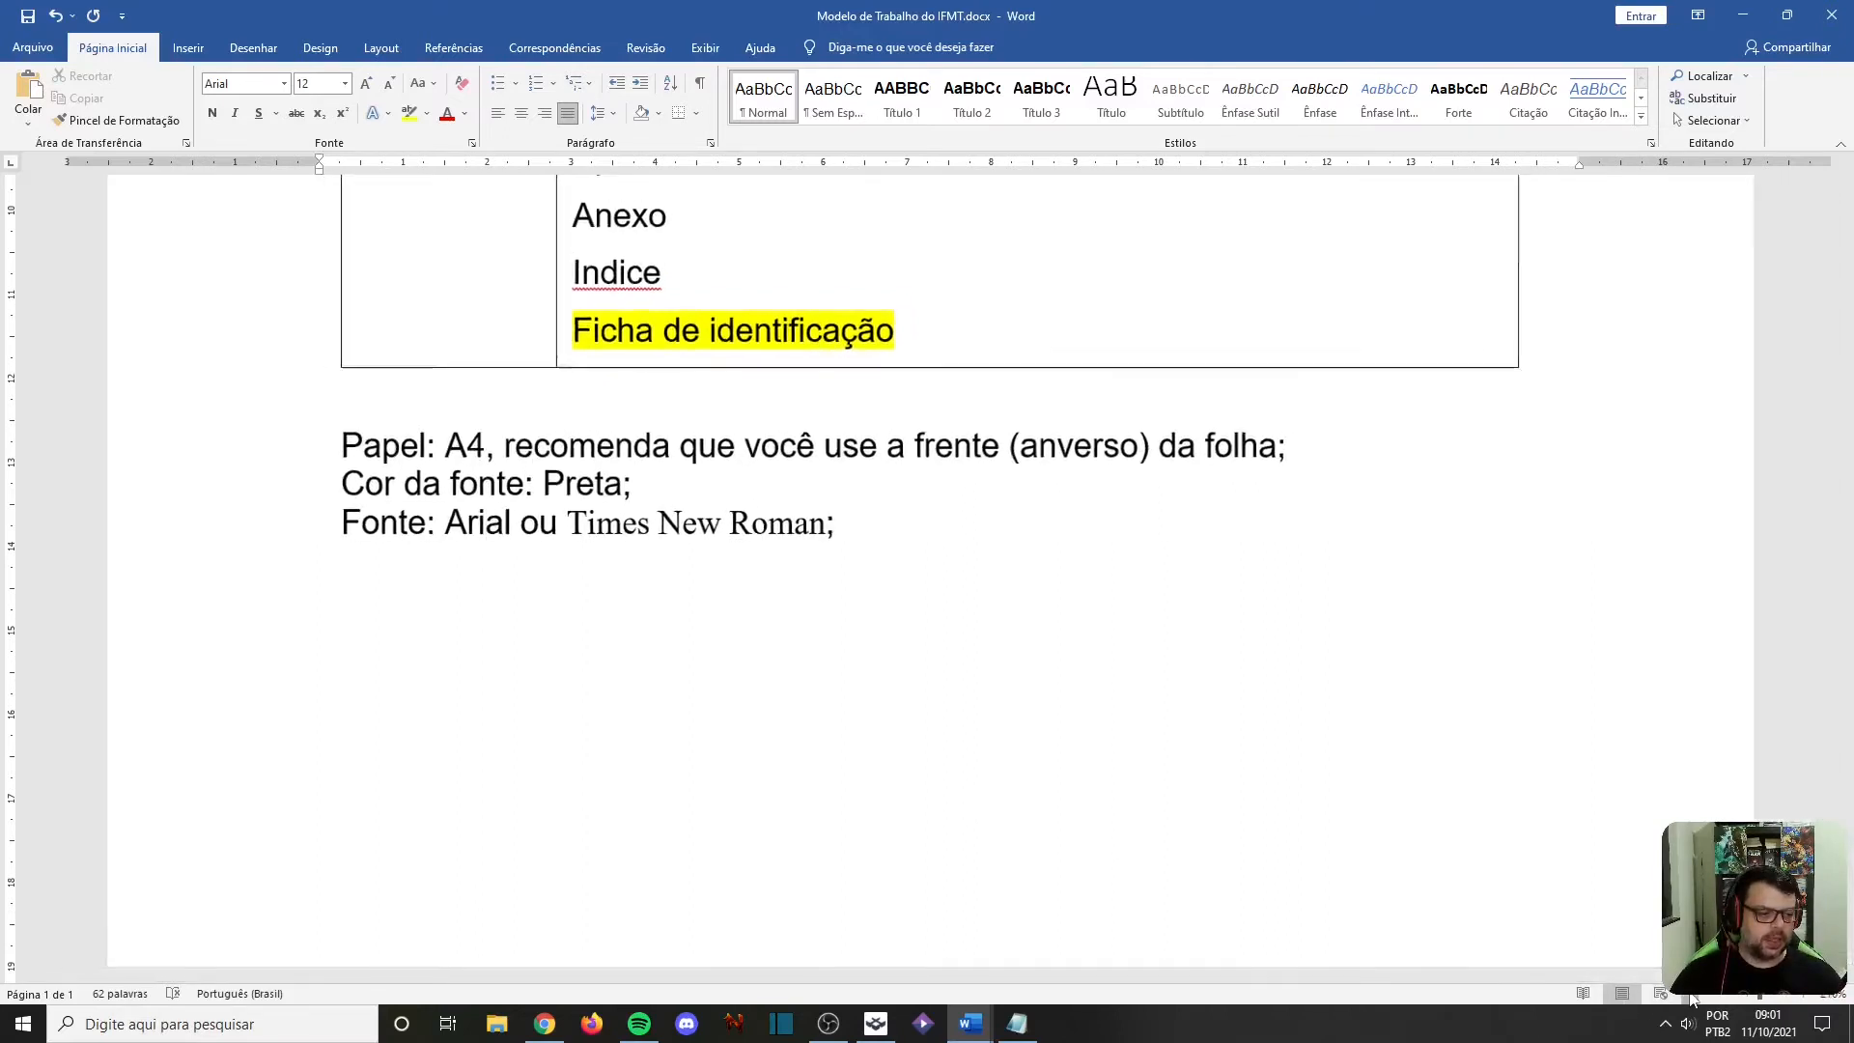
left_click(1690, 994)
left_click(1690, 994)
left_click(1690, 993)
left_click(1690, 994)
left_click(1690, 994)
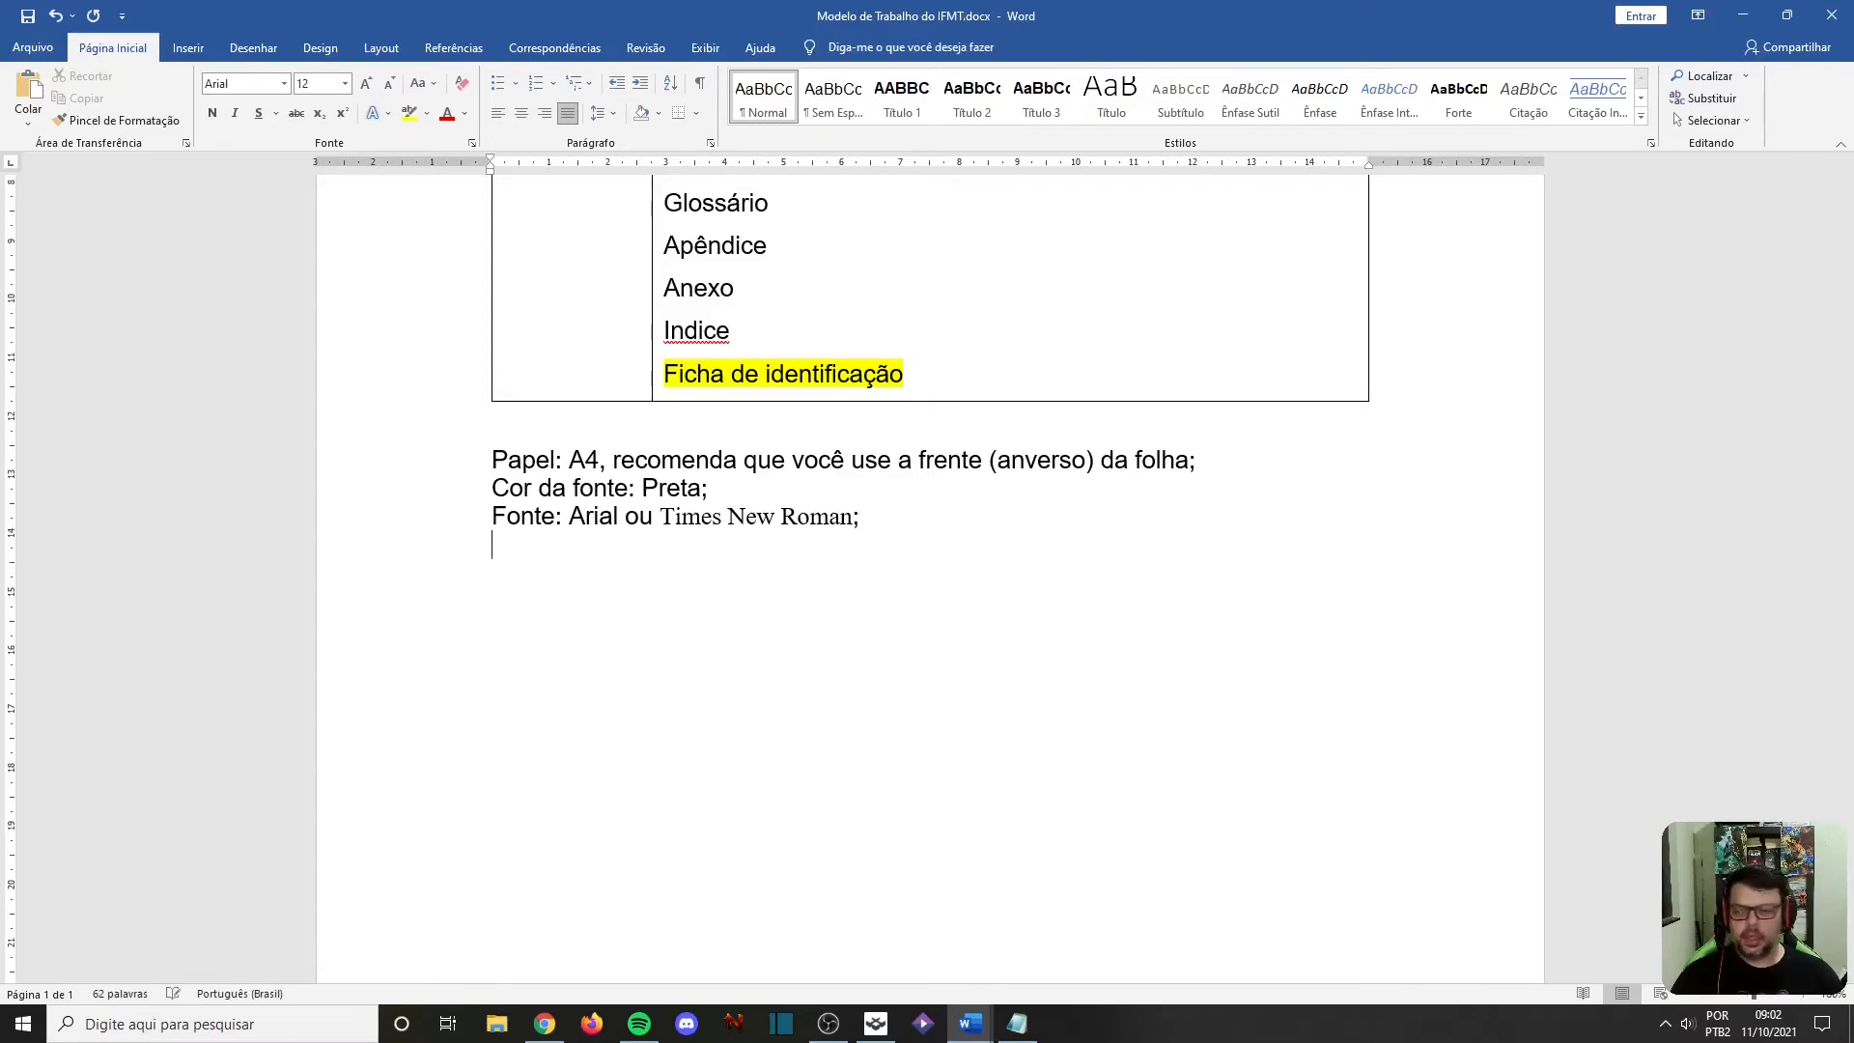
type("Tamanho da fonte: 12")
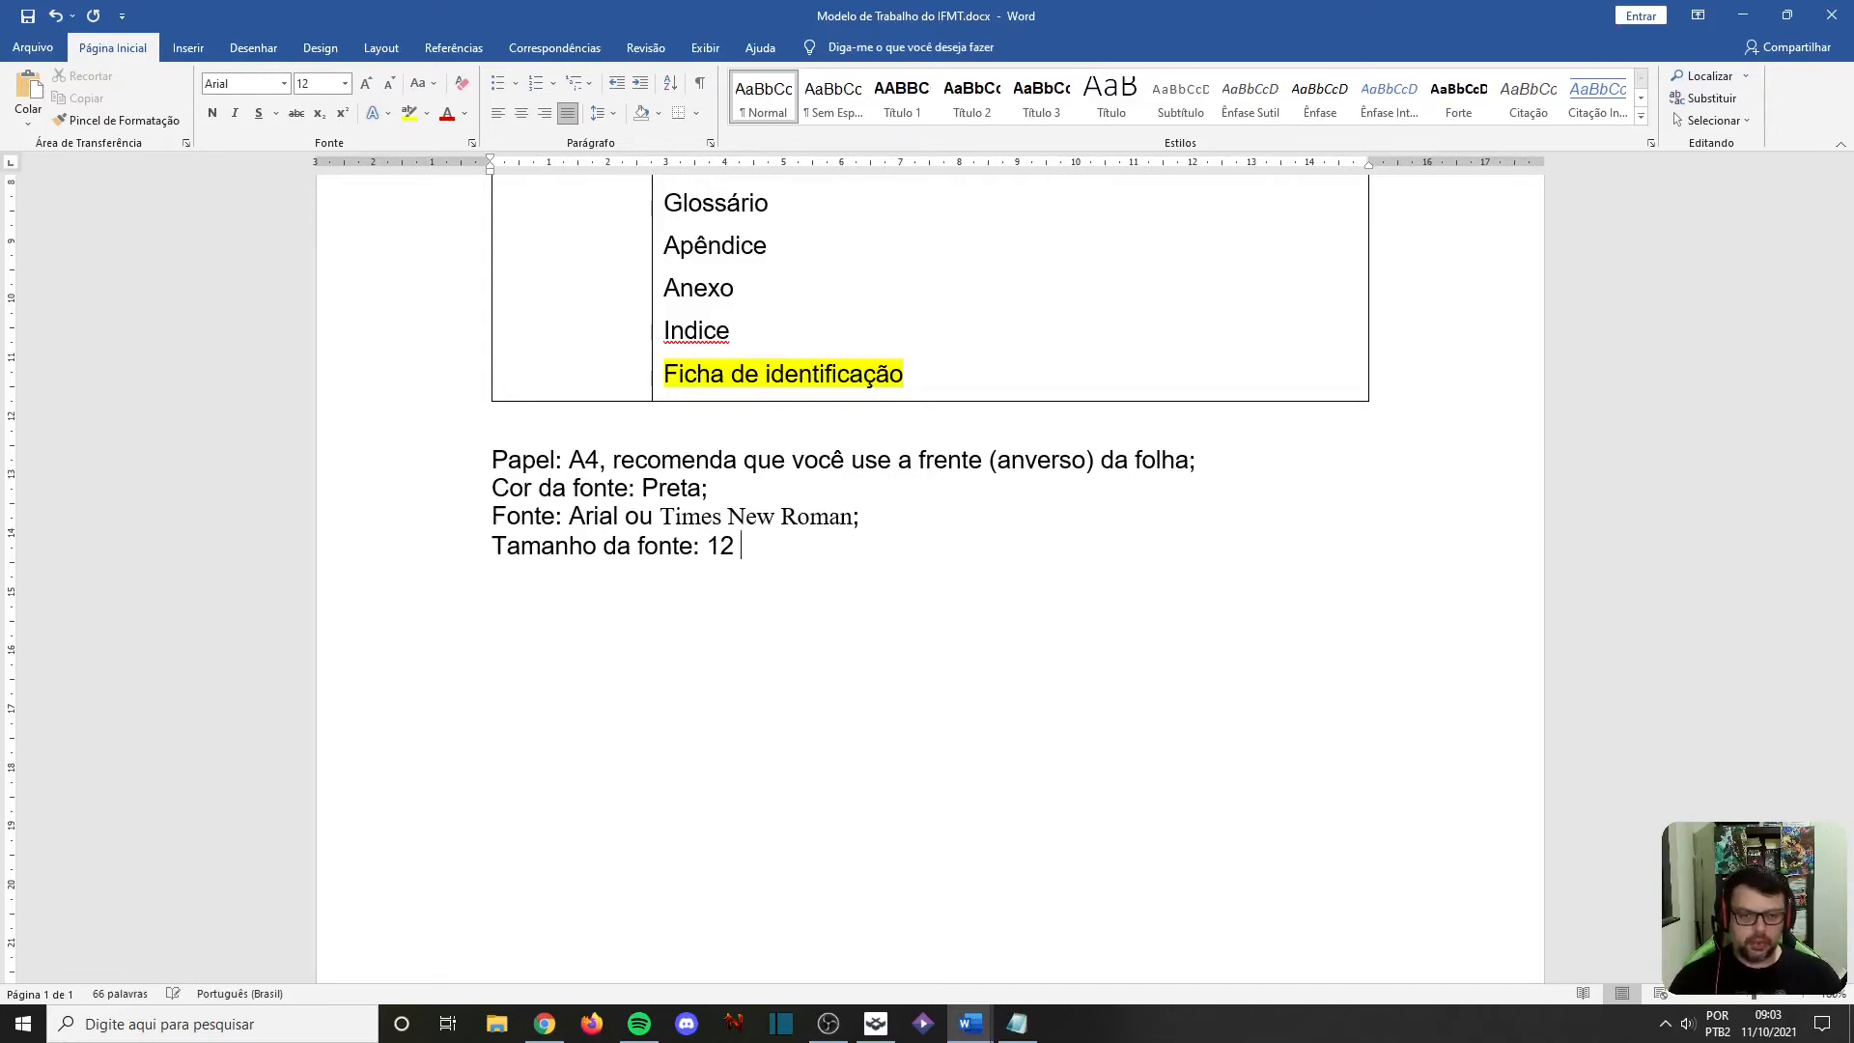
type("- exce")
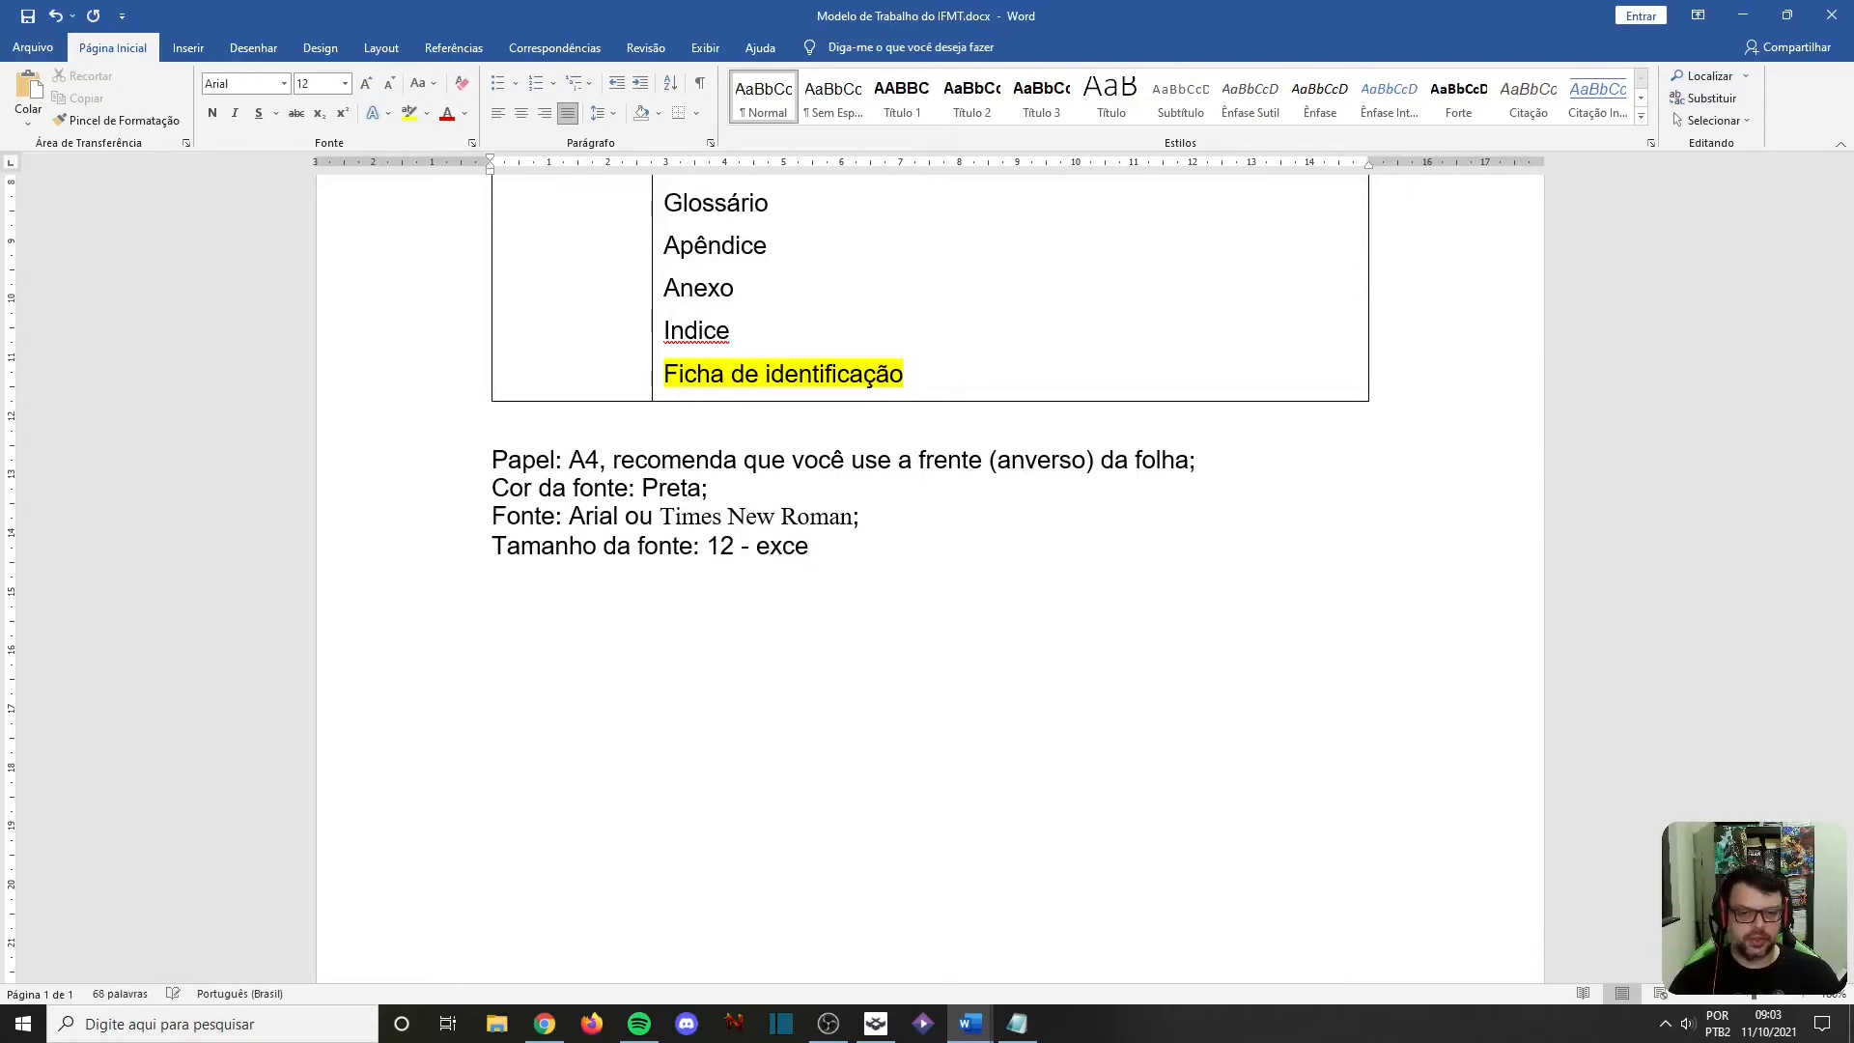
type("ções")
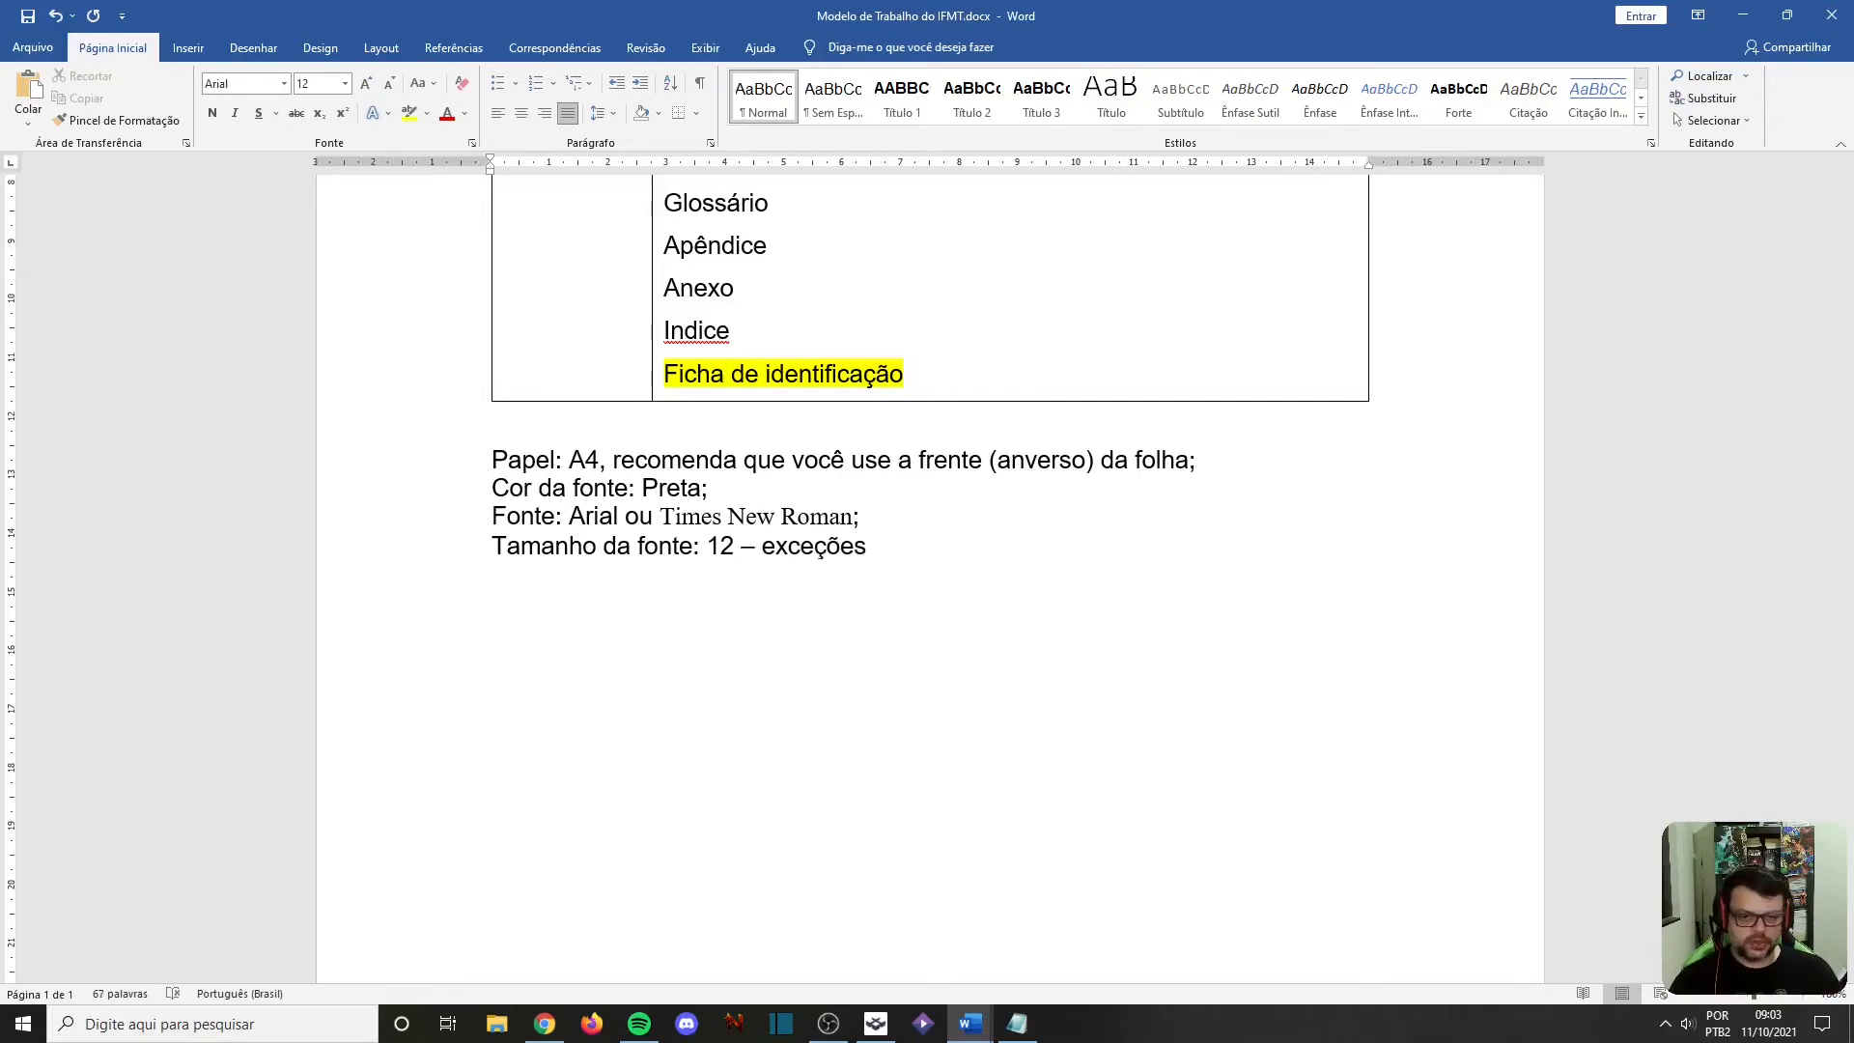
Step: List the font size exceptions as ": número de página, citações com mais de 04 linhas, notas de rodapé, legendas de figuras"
type(": número de página, citações com mais de 04")
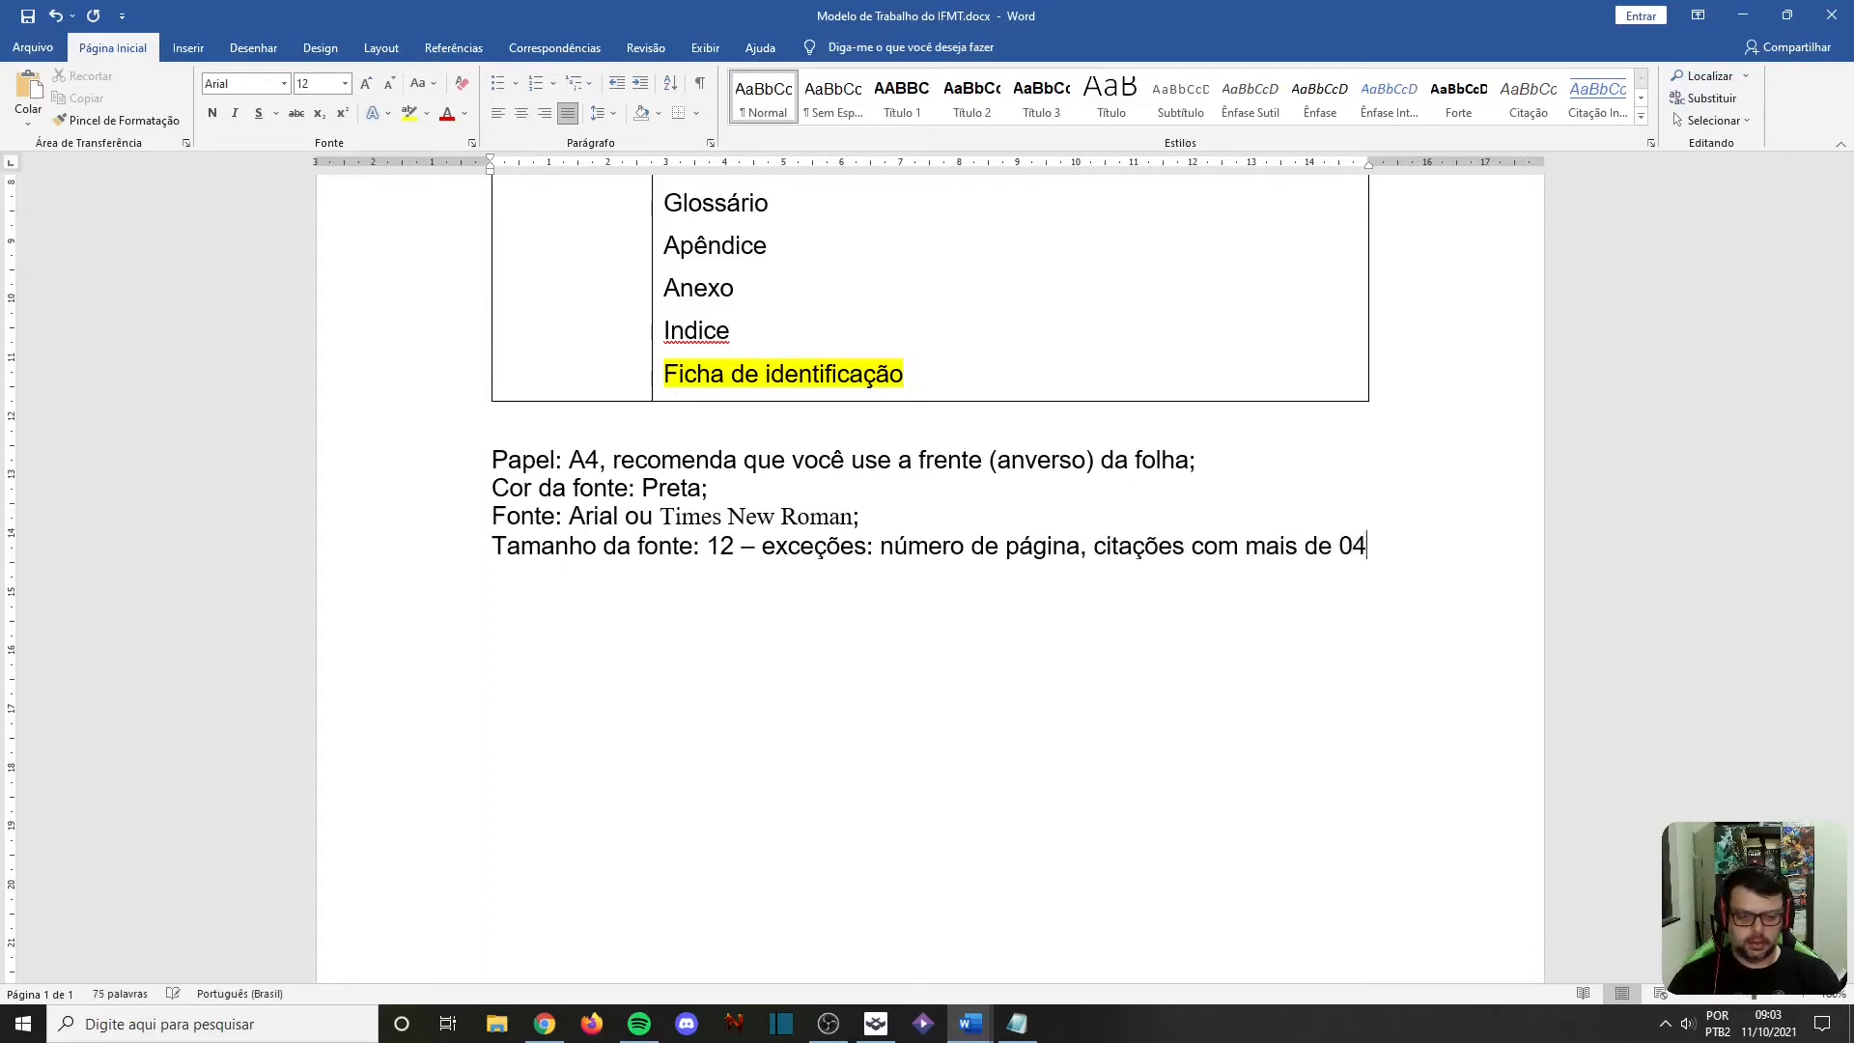
type(" linhas, notas de rodapé, ")
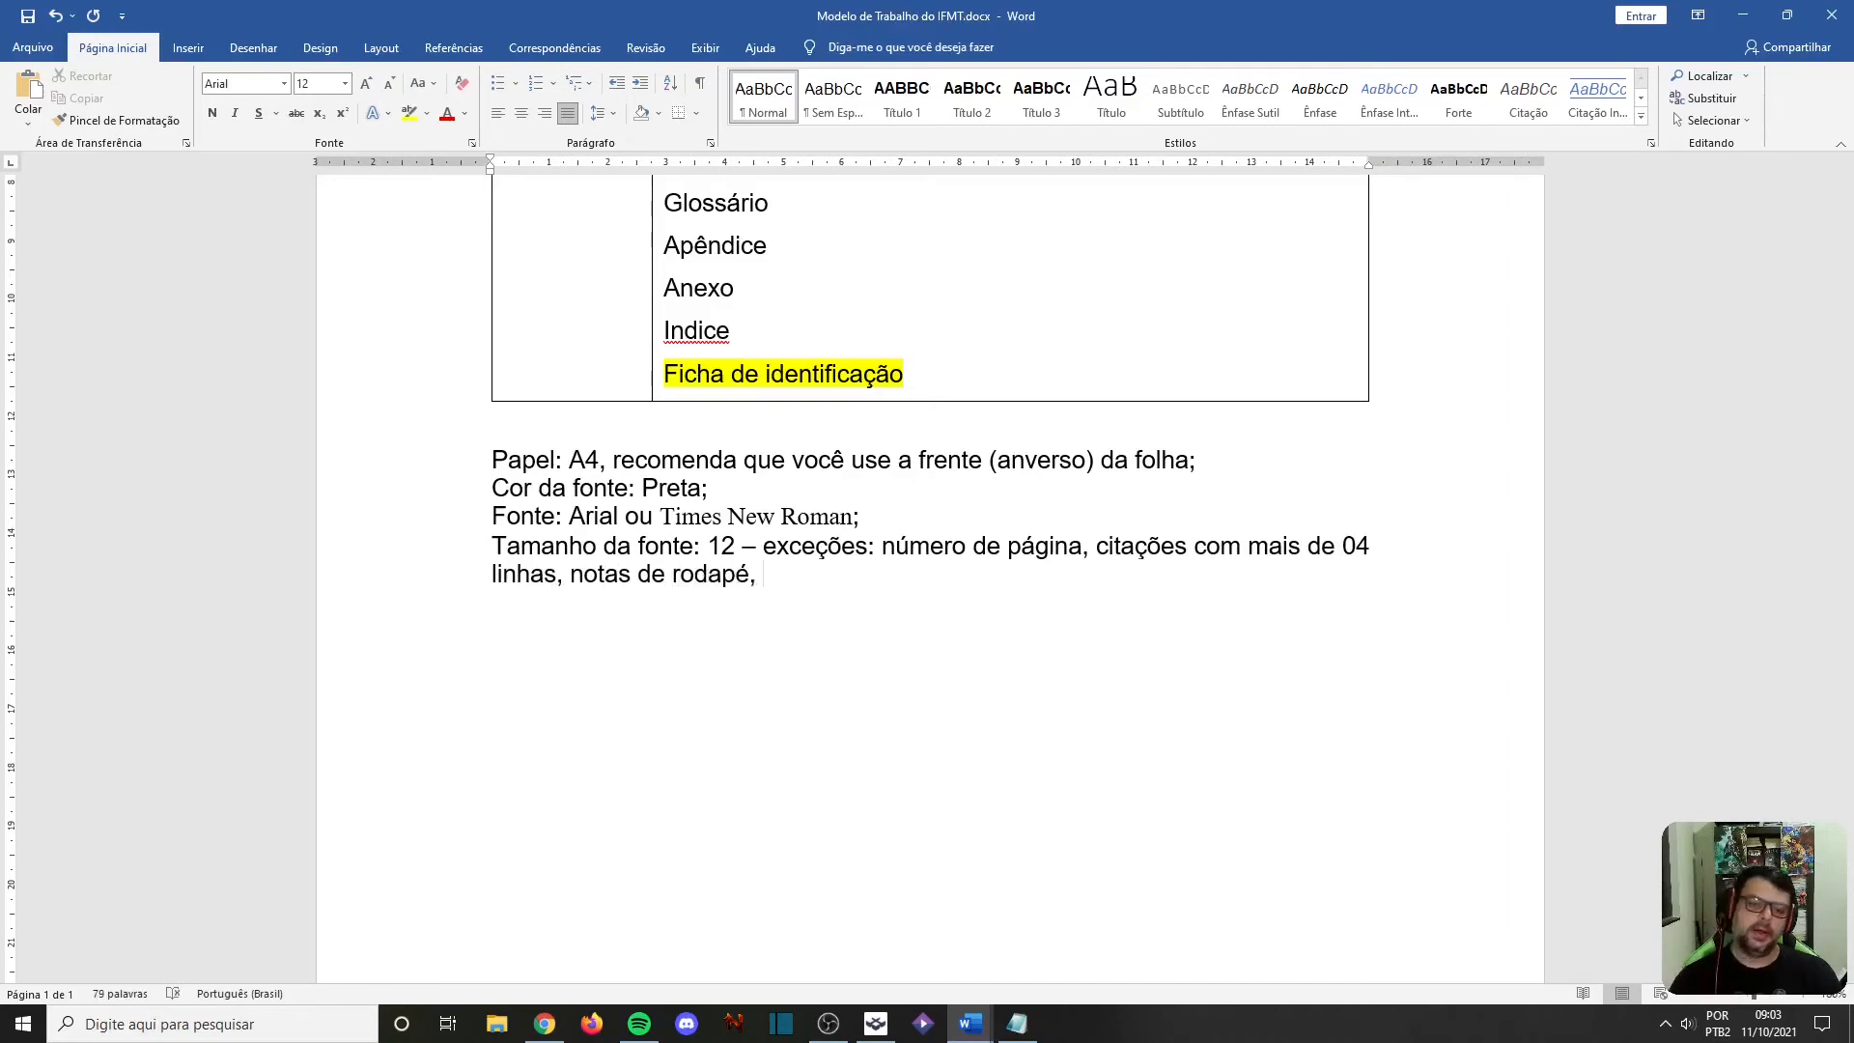
type("lege")
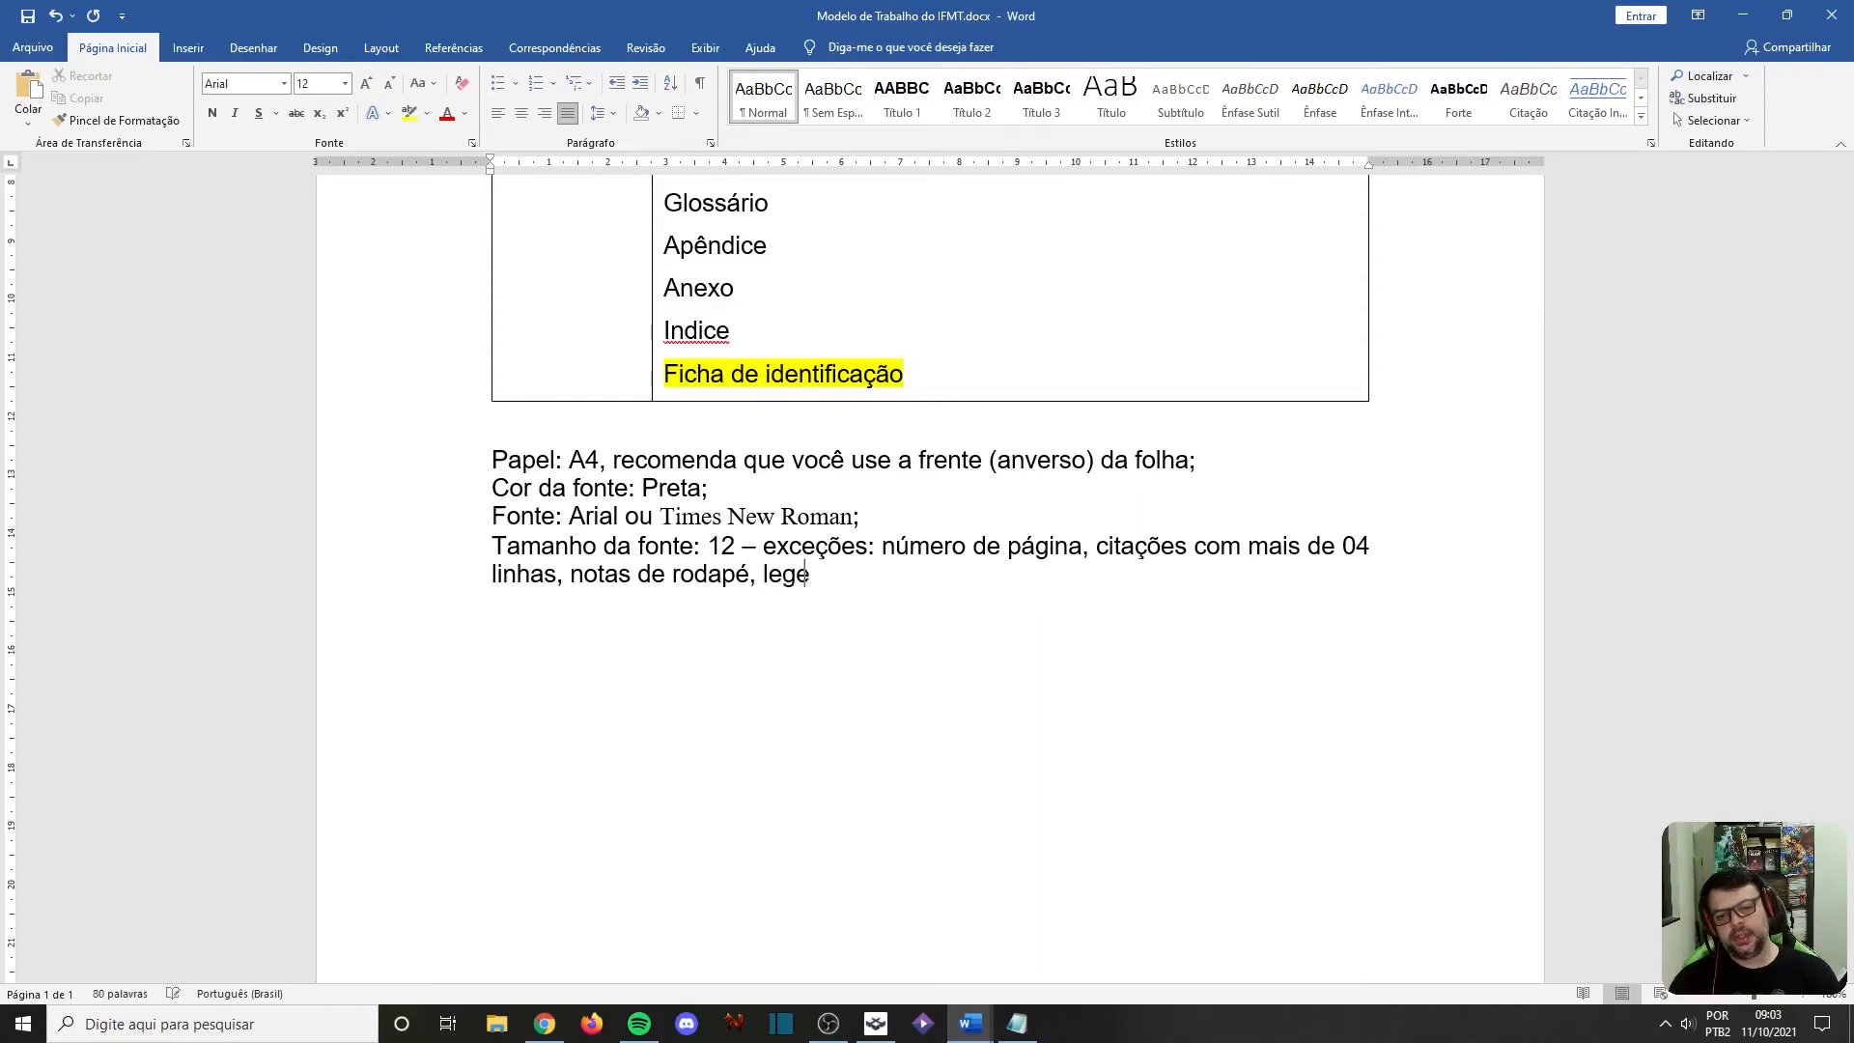
type("ndas de figuras;")
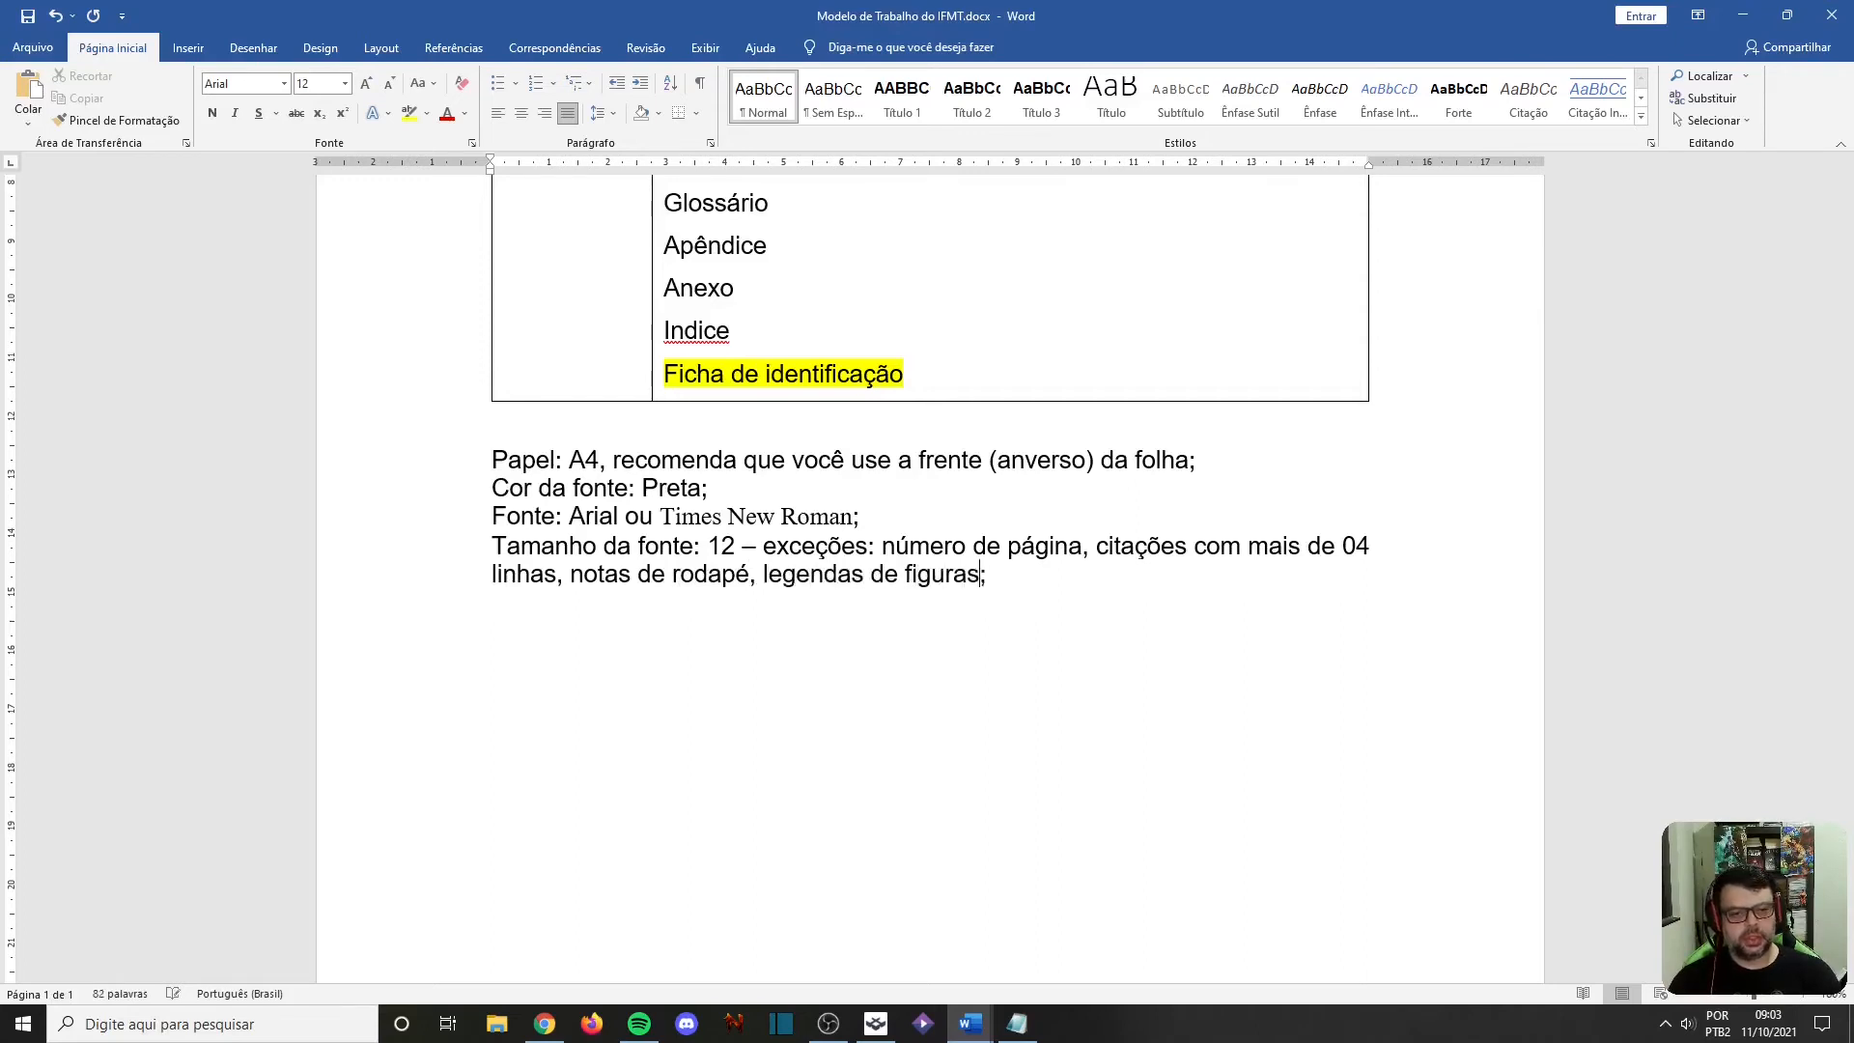
Step: End the font size line with "/tabelas: 10" in place of the semicolon and begin a new line "Margens:"
key("BackSpace")
type("/ta")
type("belas, et")
key("BackSpace")
key("BackSpace")
key("BackSpace")
key("BackSpace")
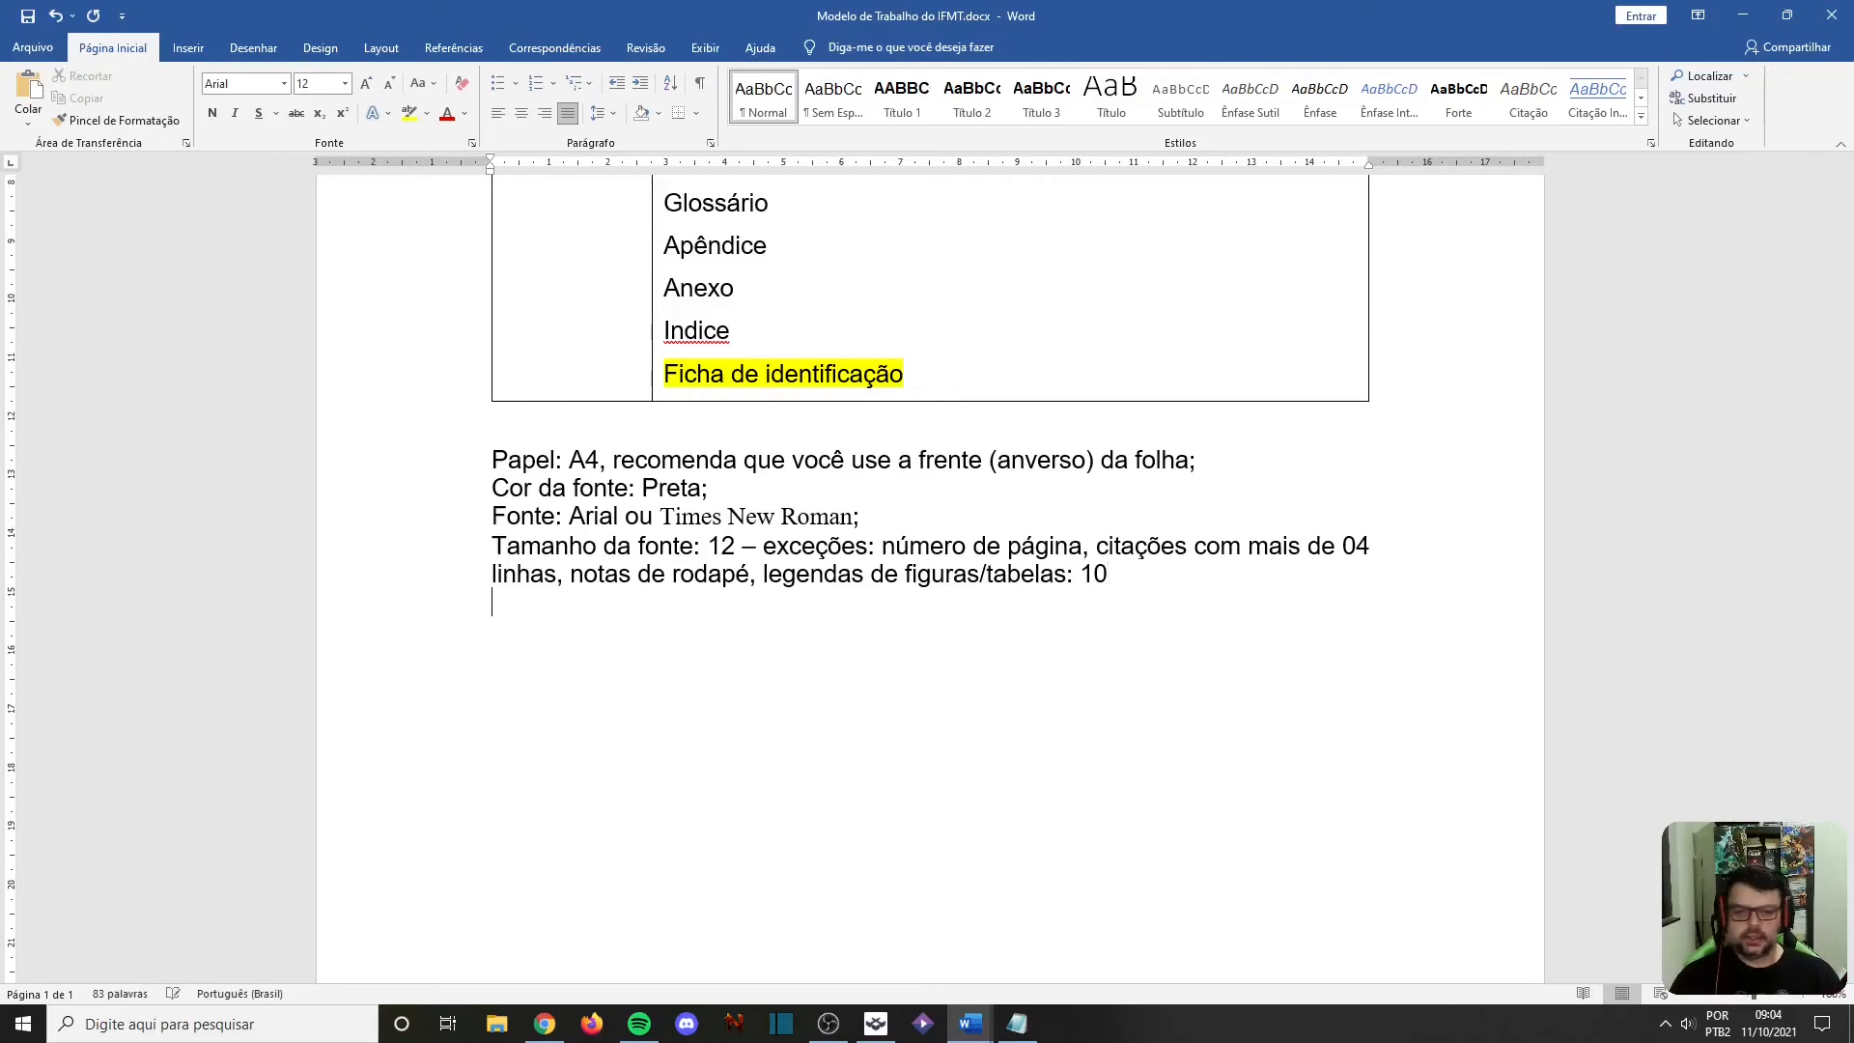
type("margens:")
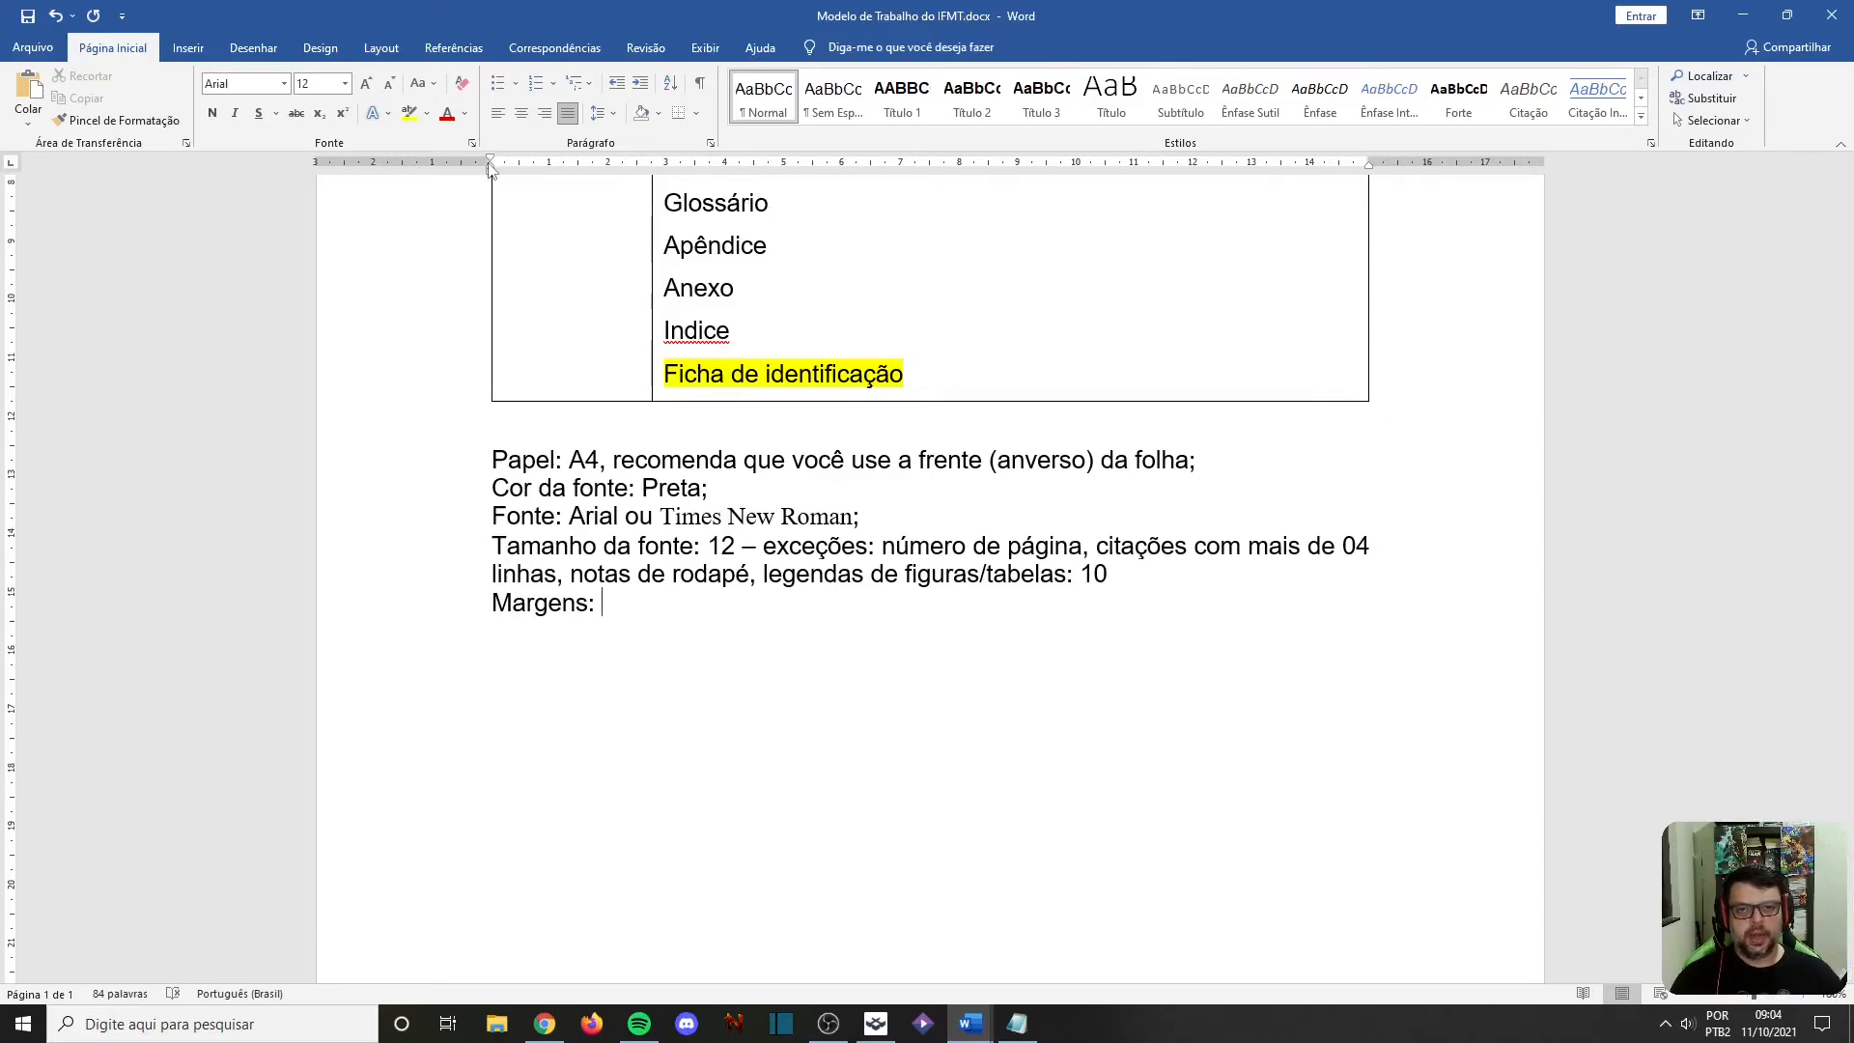
Step: Start the Mouse Highlight utility so clicks are highlighted over the top of the document page
scroll(84, 287, "up", 3)
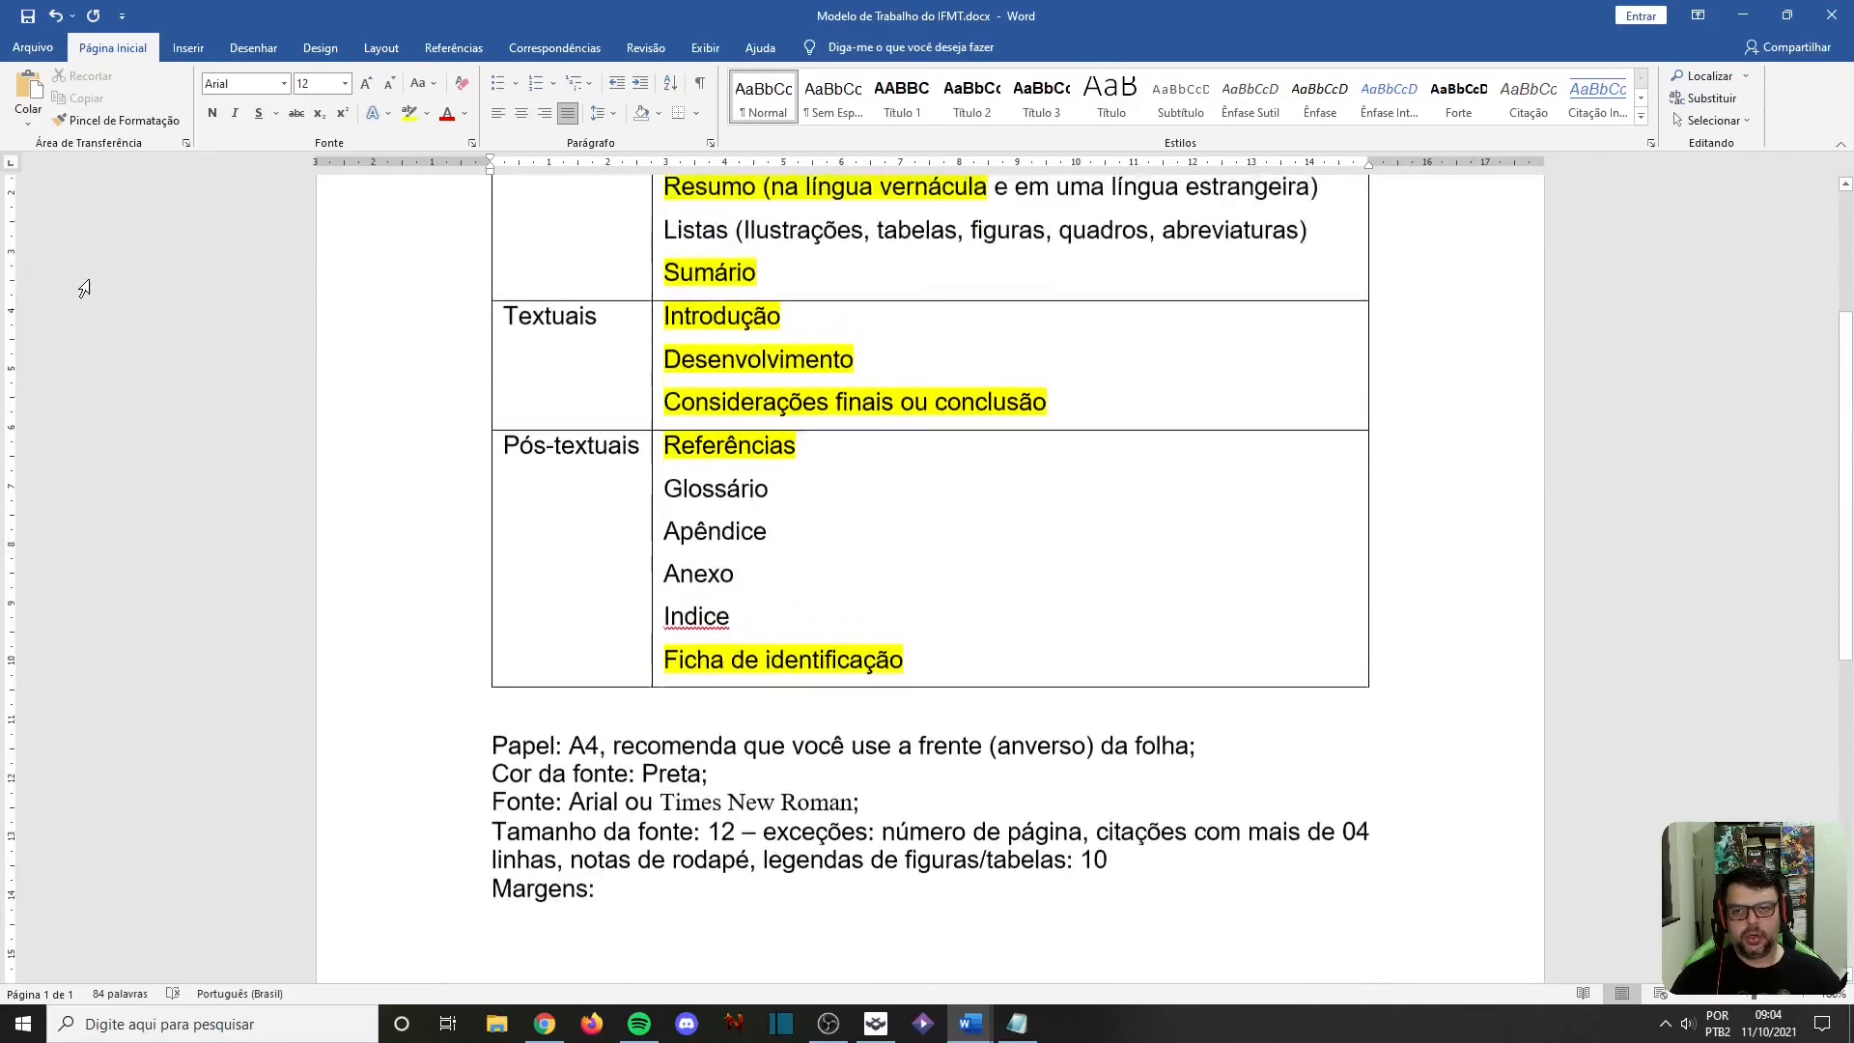
scroll(84, 288, "up", 4)
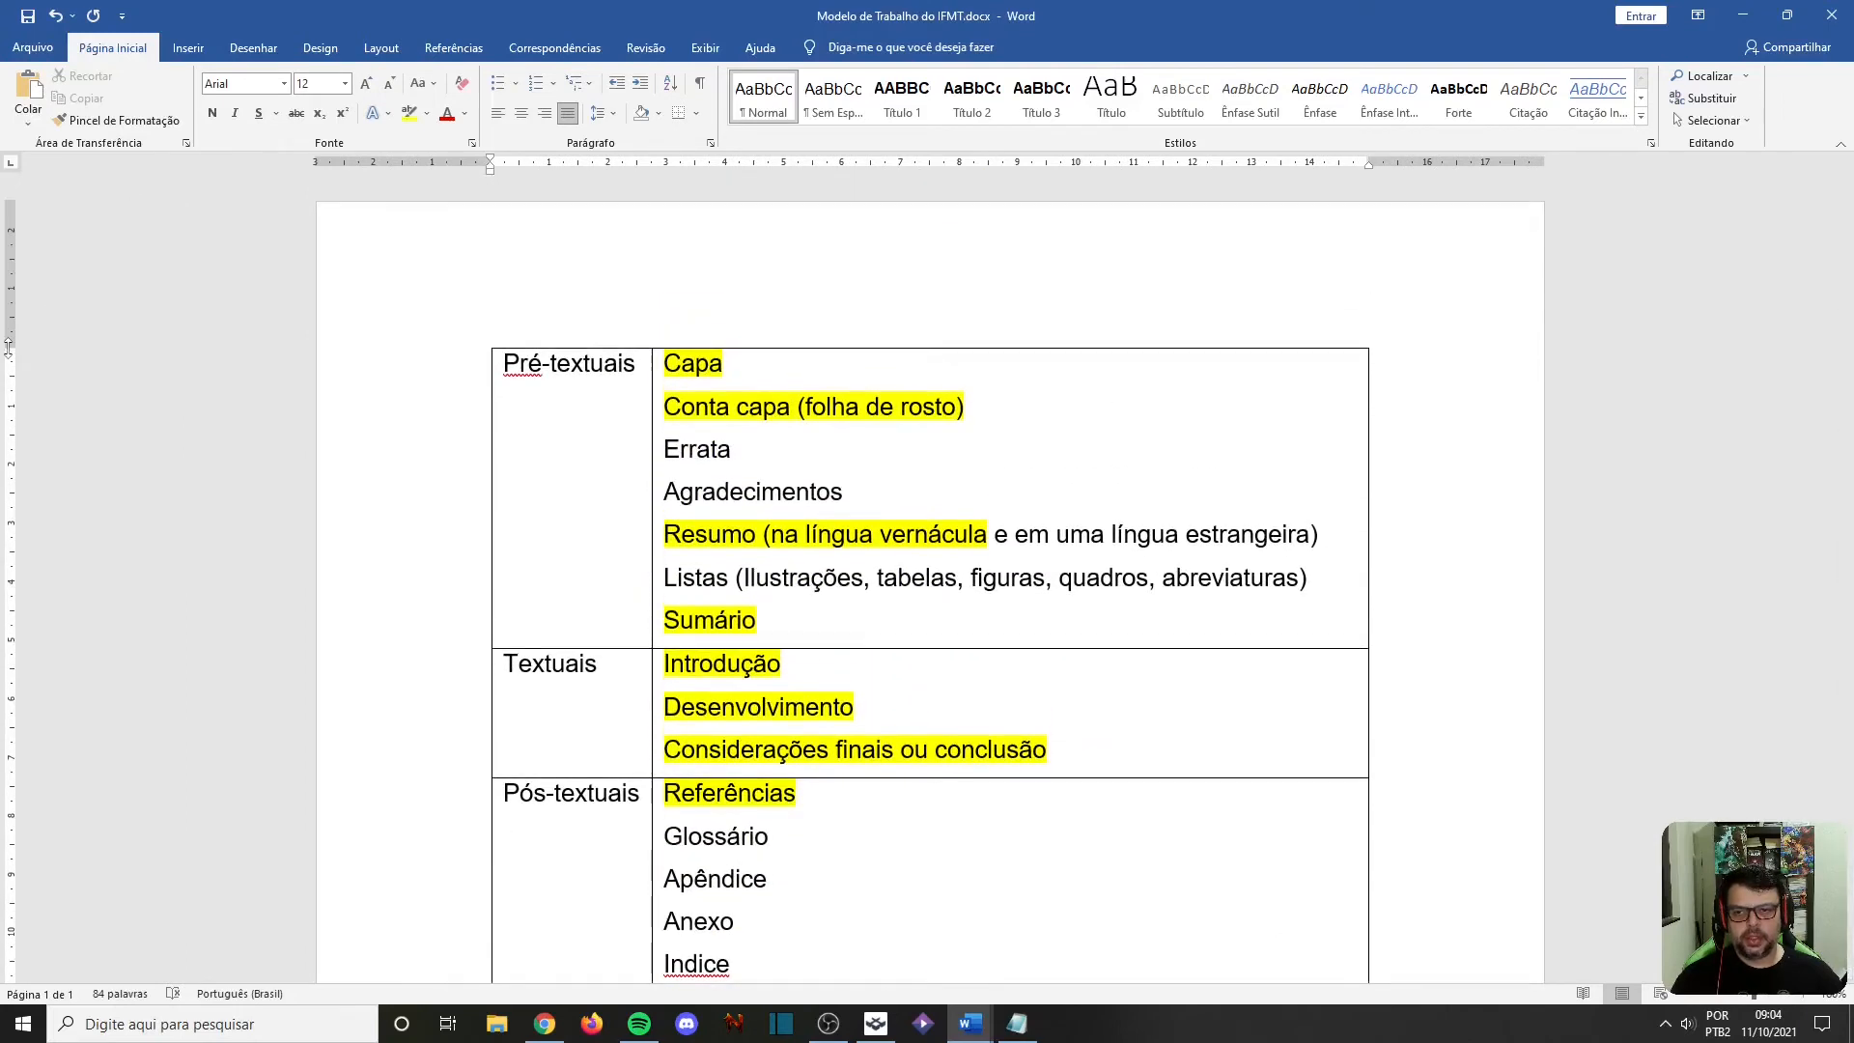
key("super")
type("mouse")
key("Return")
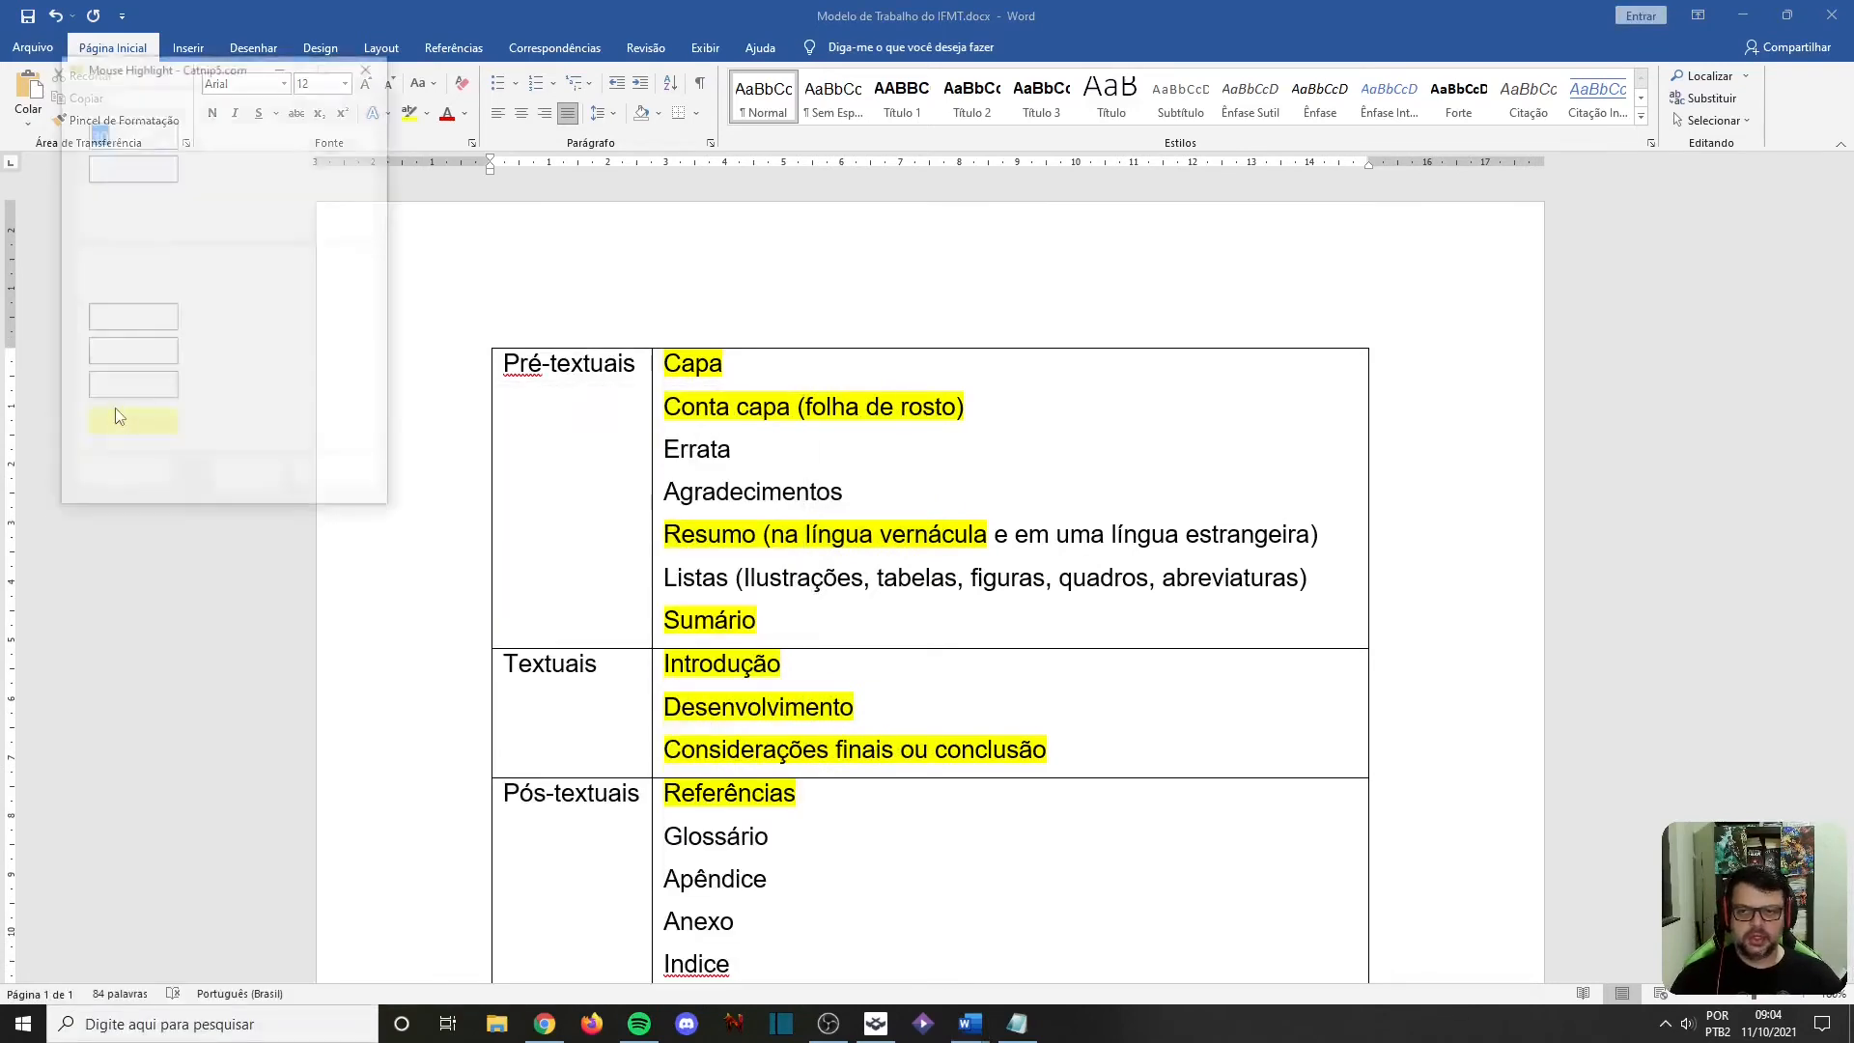
left_click(200, 635)
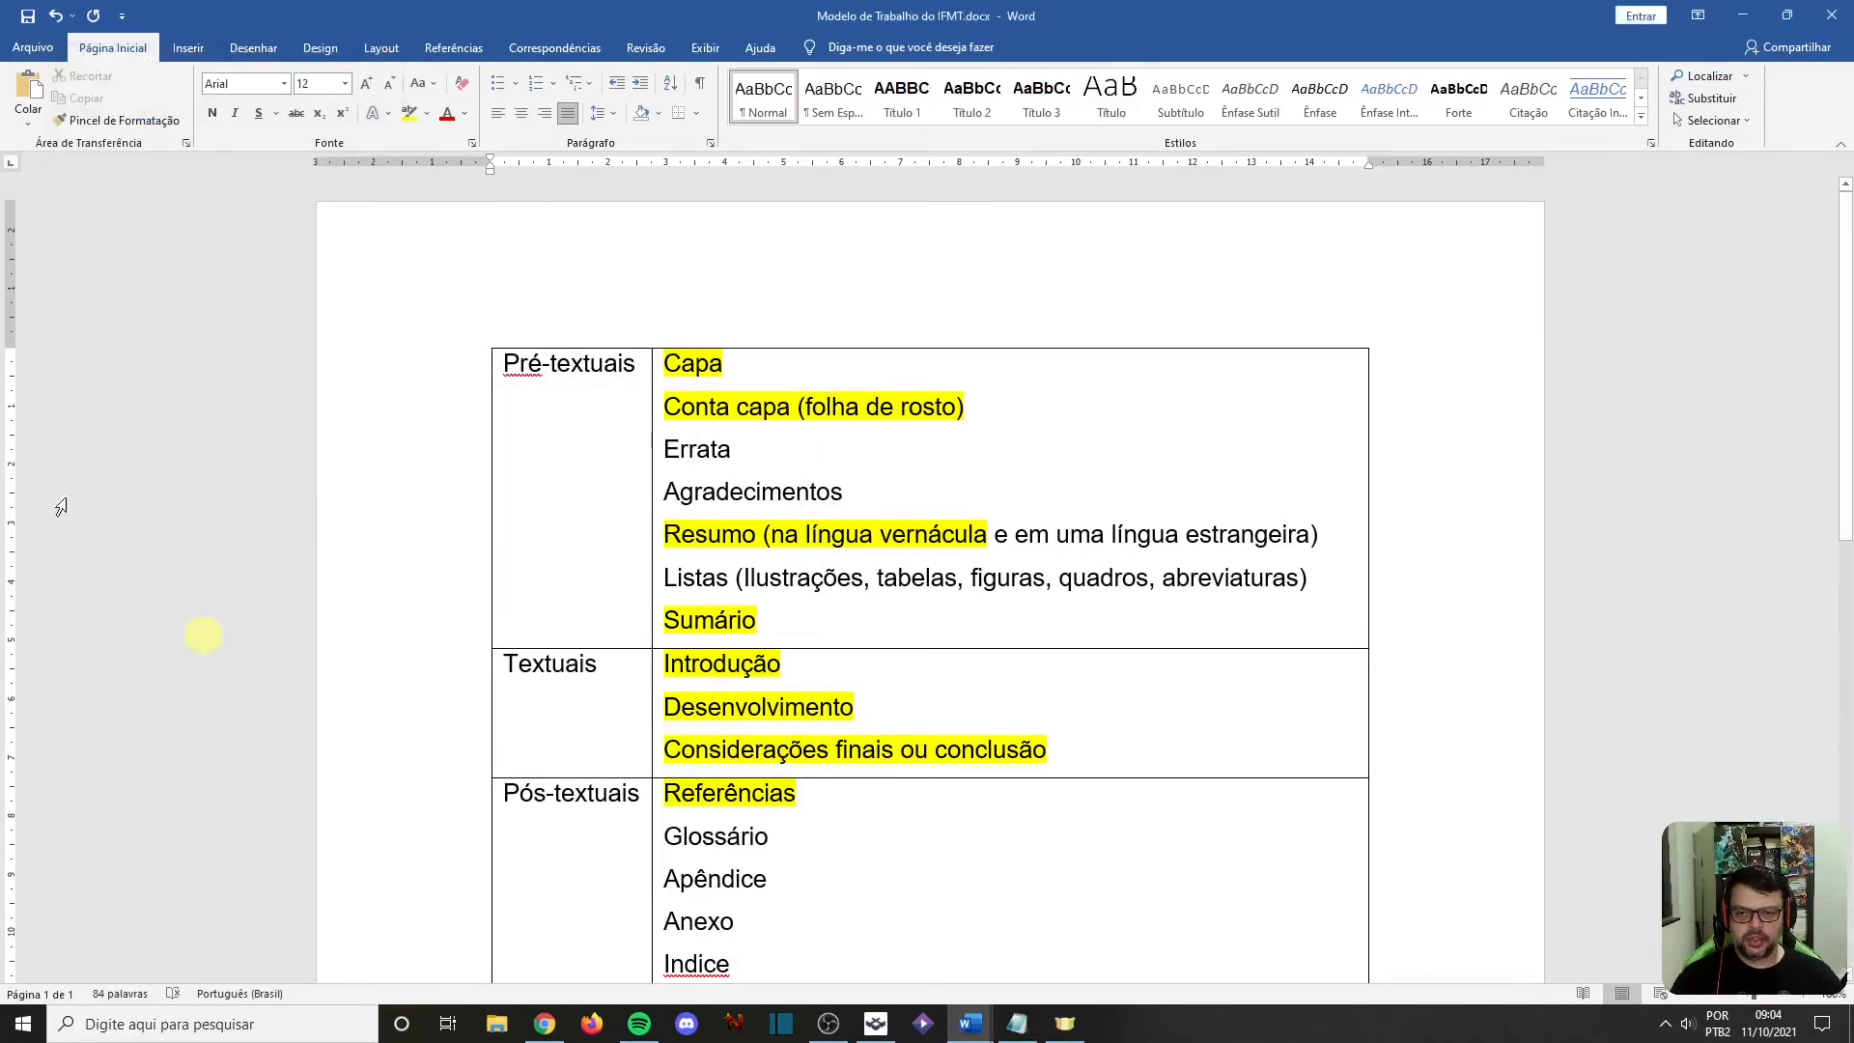
Step: Examine where the page's top, bottom and side margins begin on the rulers
left_click(11, 346)
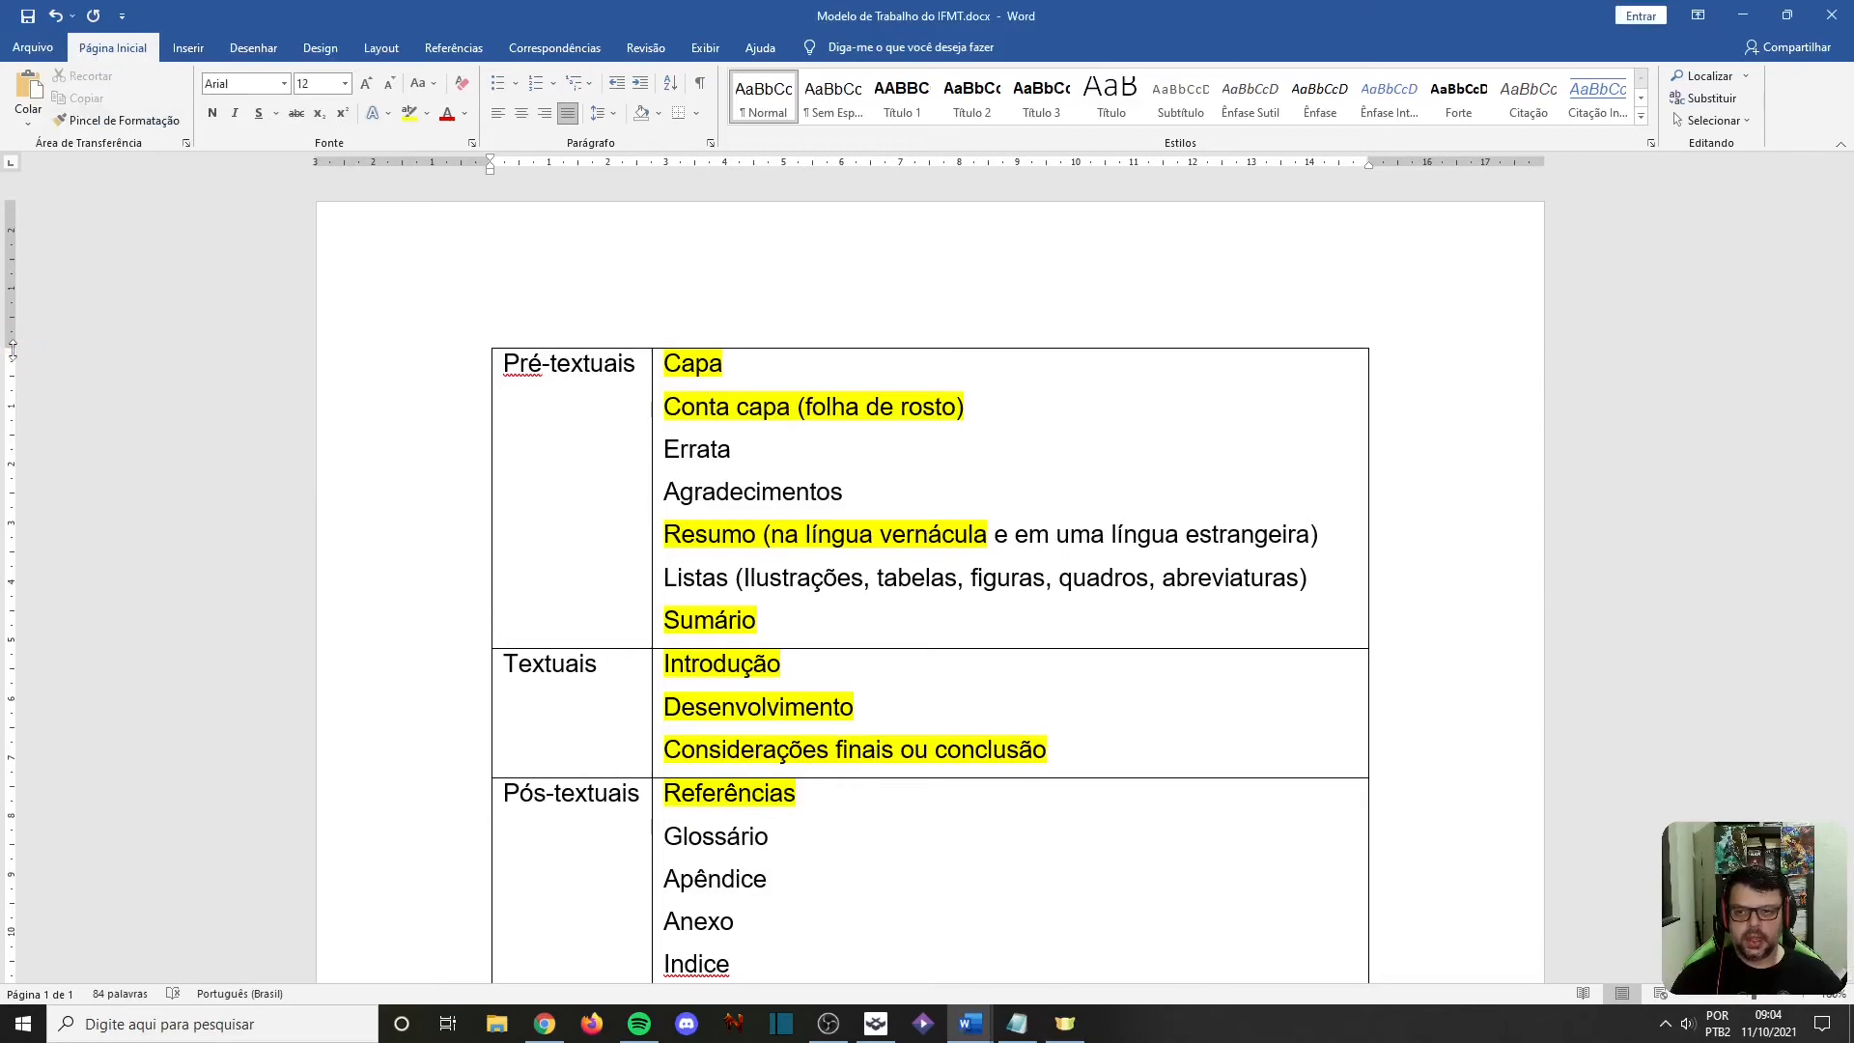
scroll(303, 380, "down", 10)
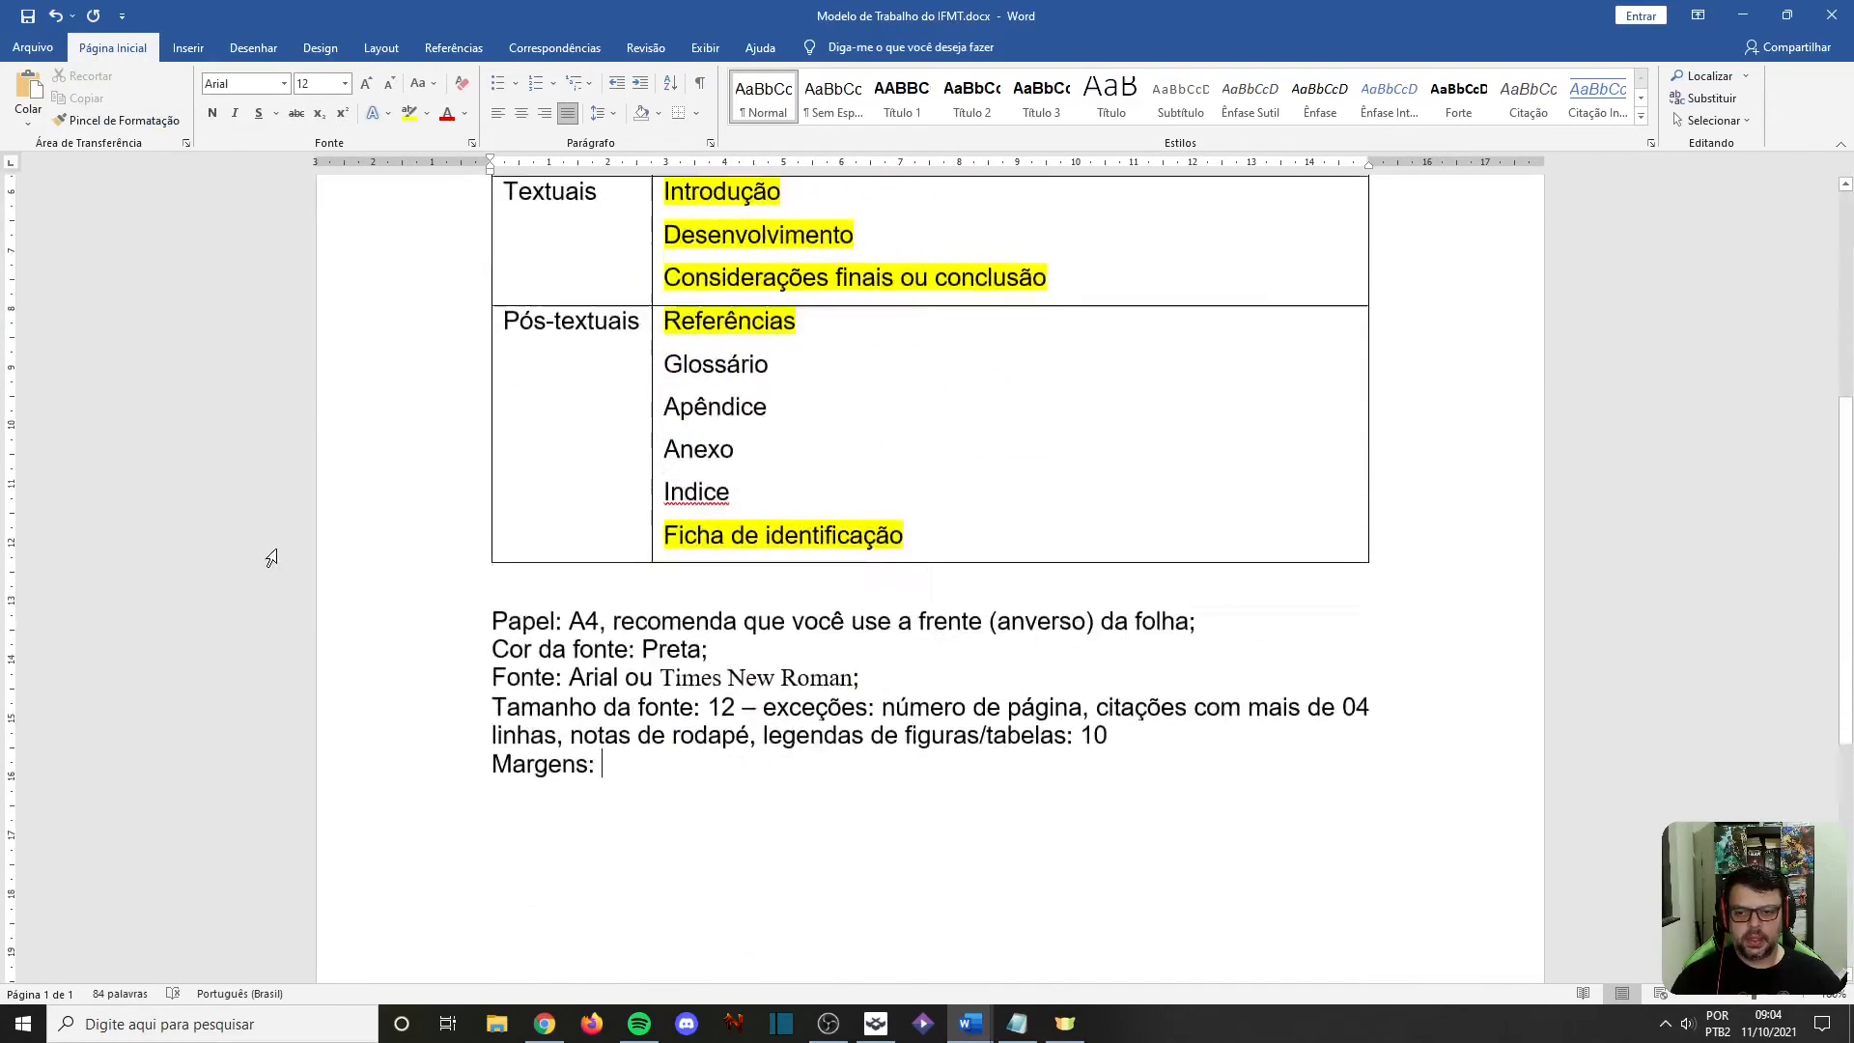
left_click(12, 854)
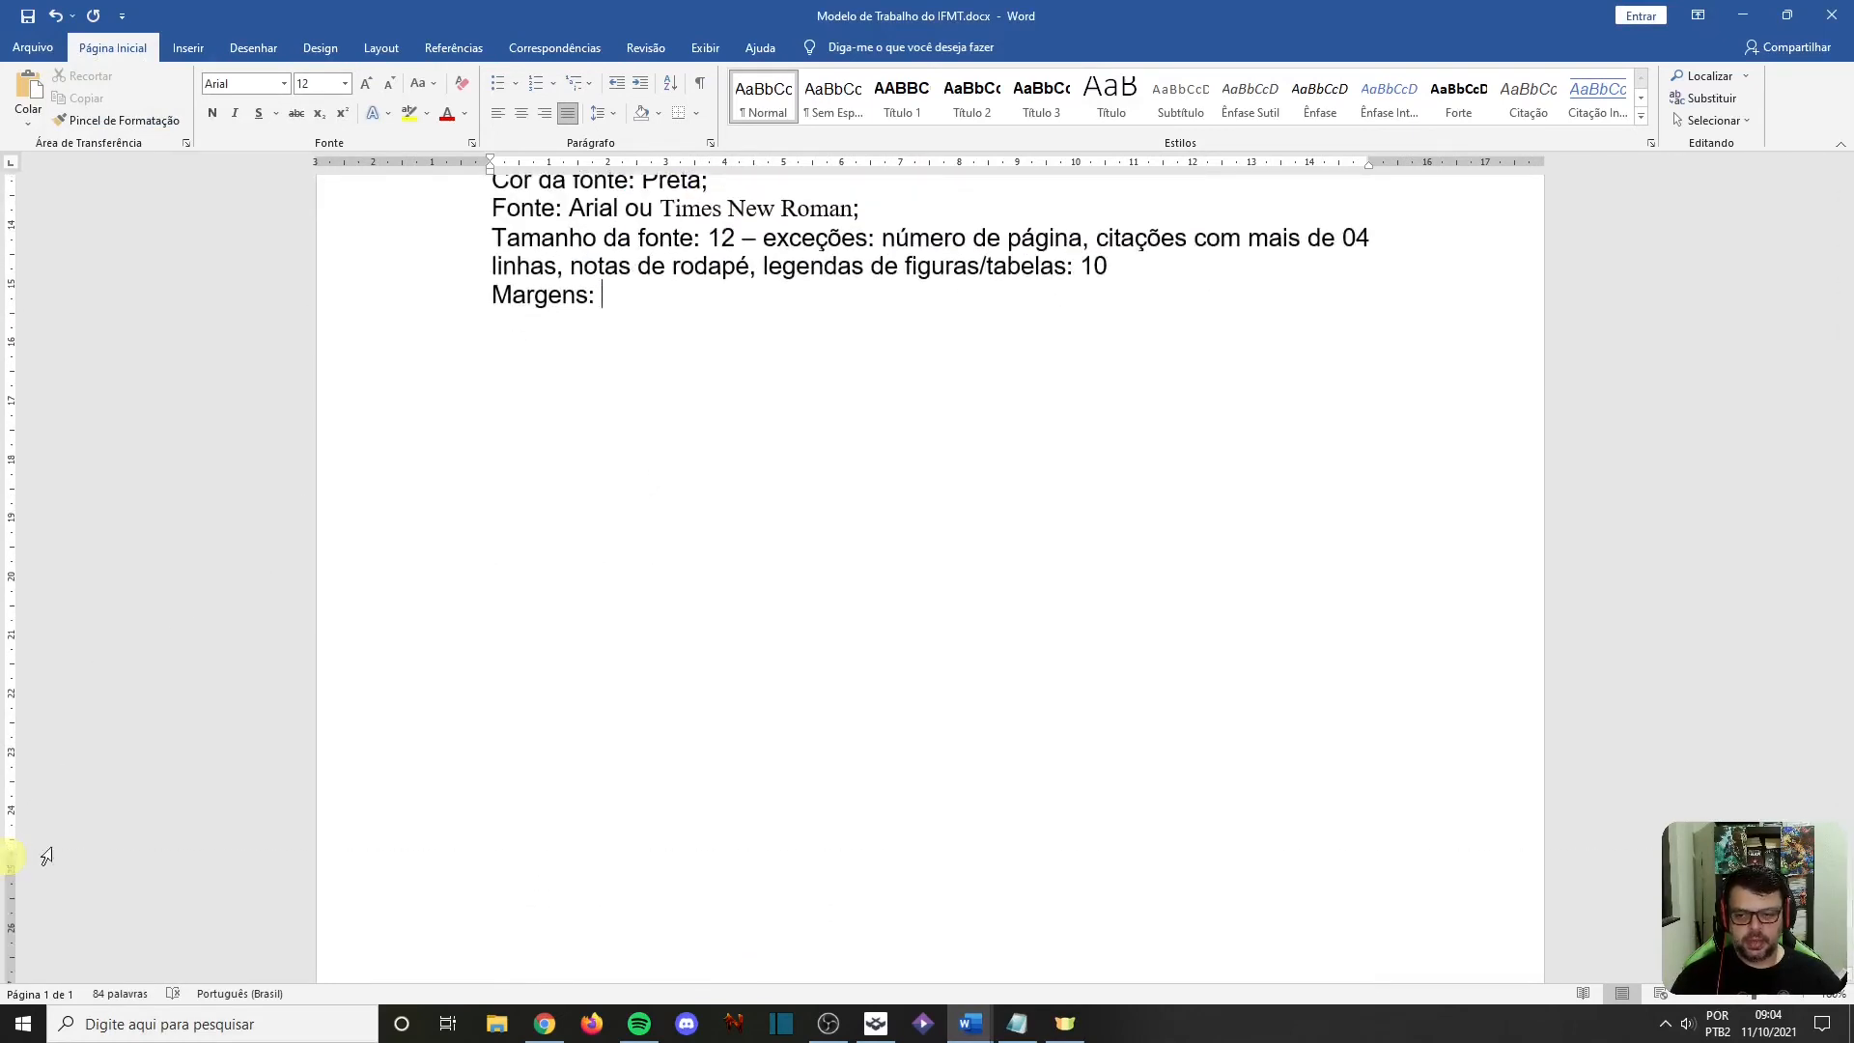
scroll(270, 525, "up", 5)
scroll(270, 525, "up", 5)
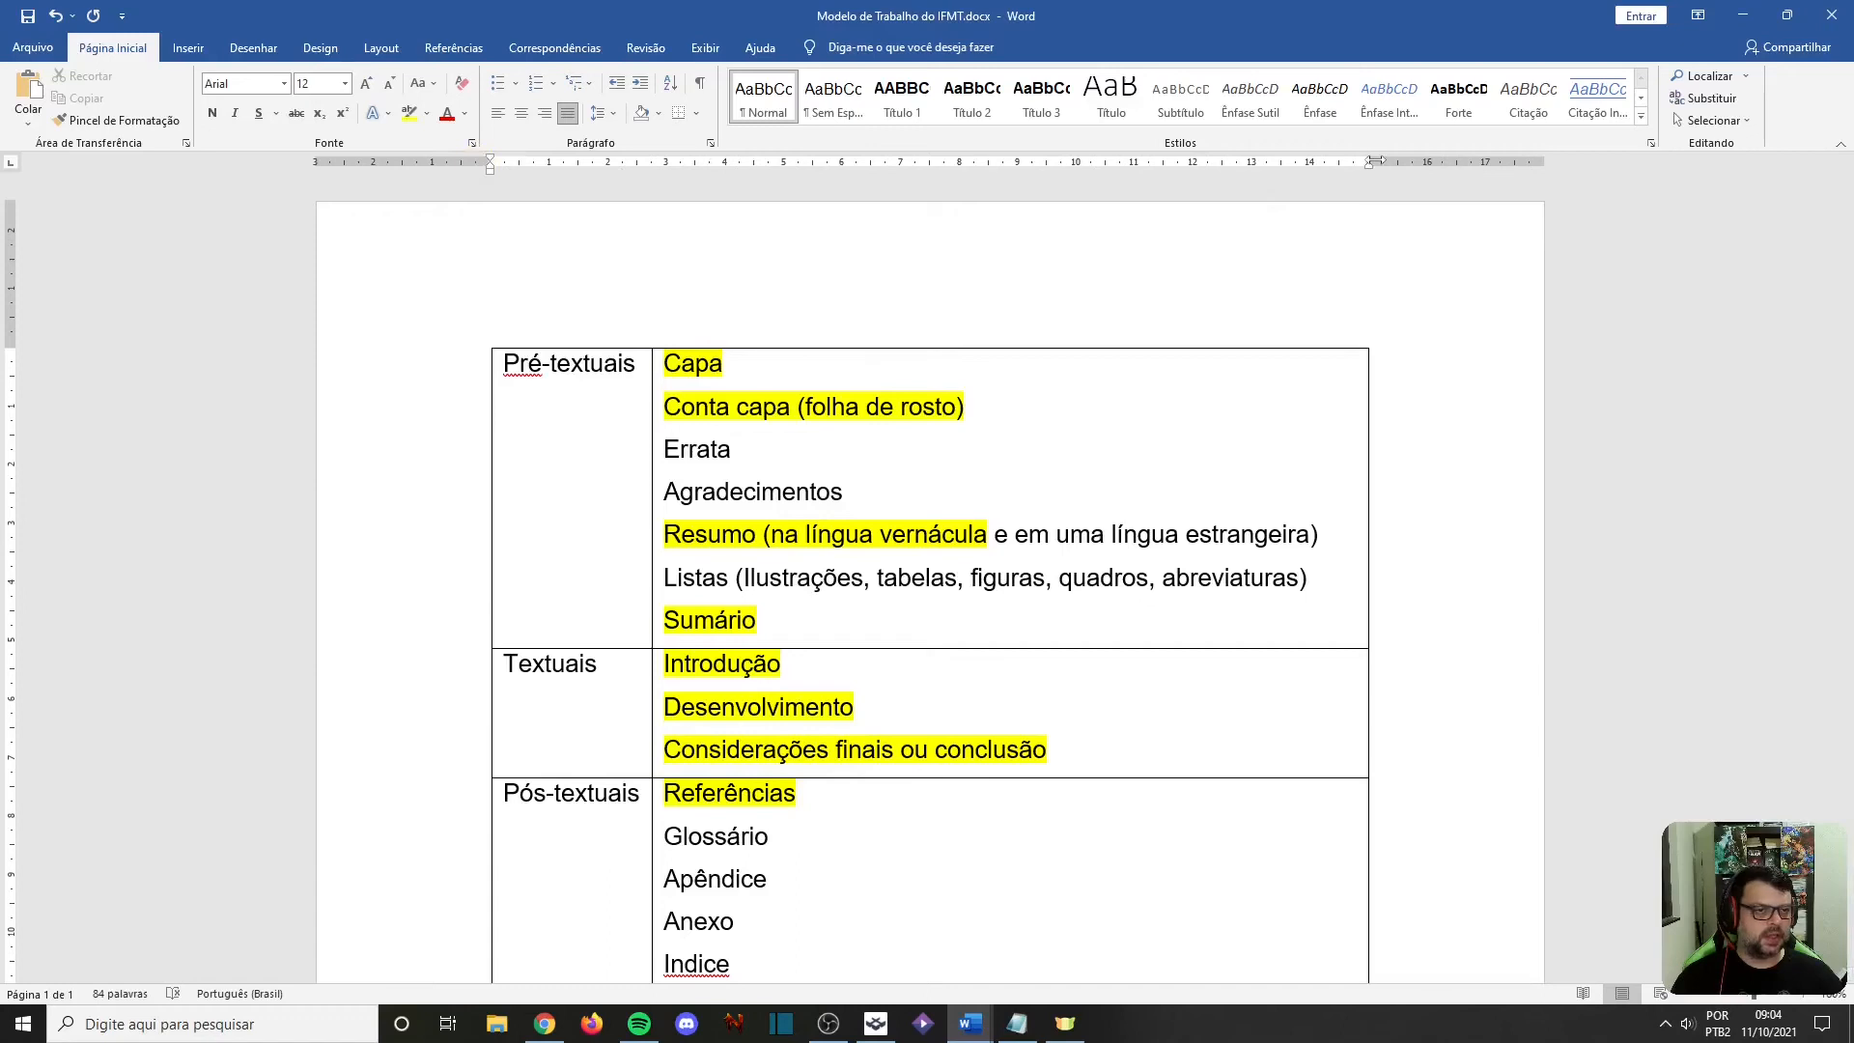
Step: Complete the margins line with "superior e esquerda: 3cm e direita e inferior: 2cm"
scroll(1117, 360, "down", 6)
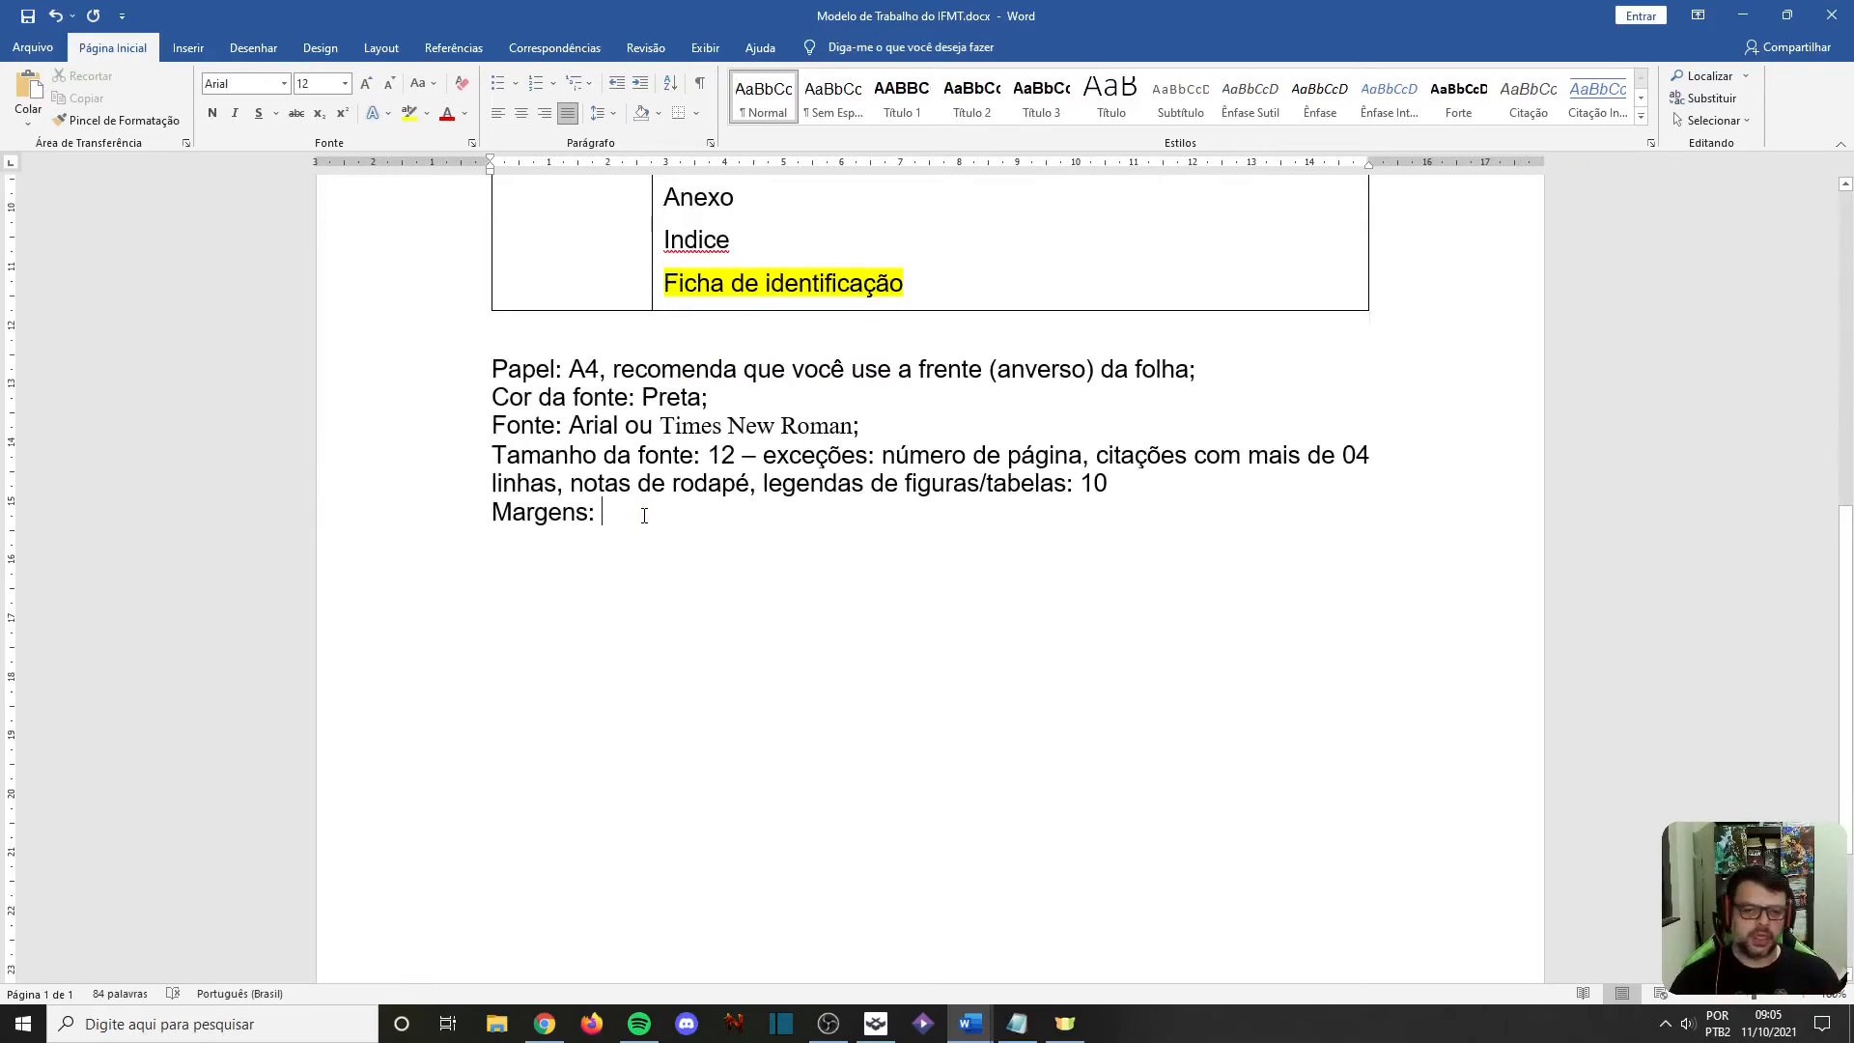
type("superi")
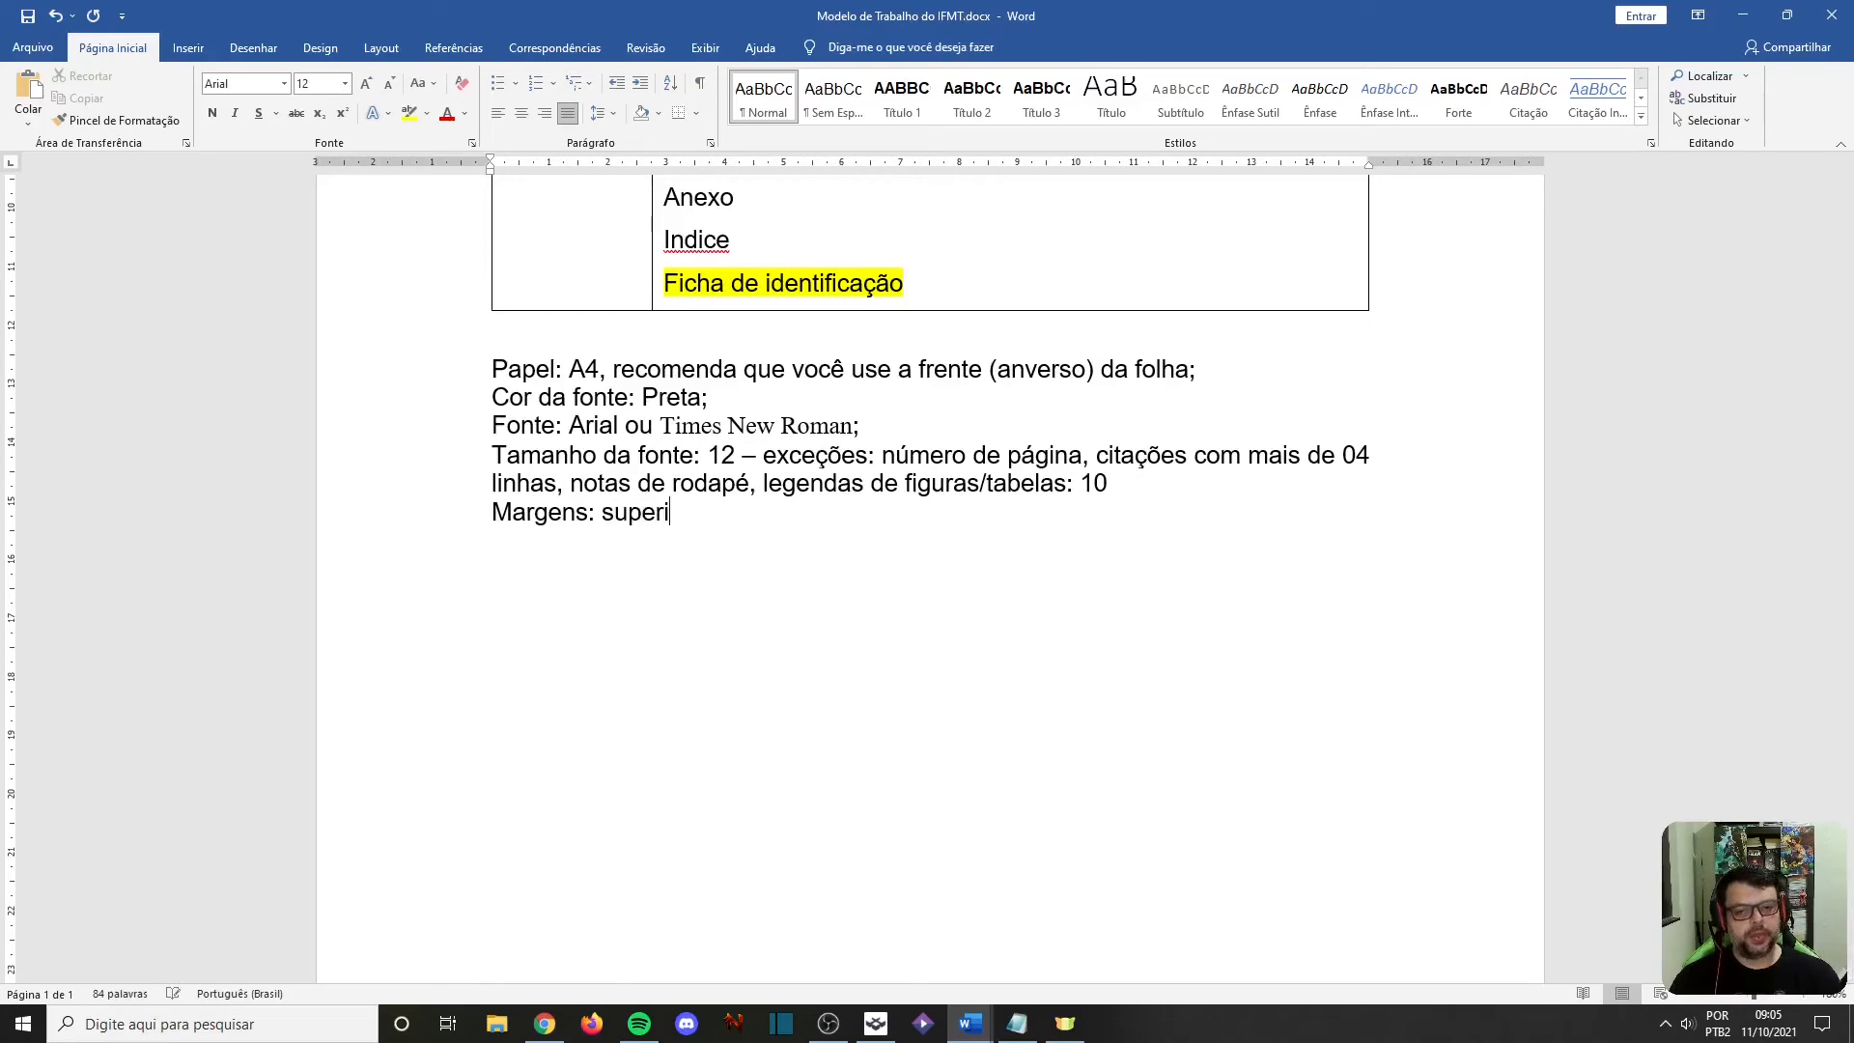
type("or e es")
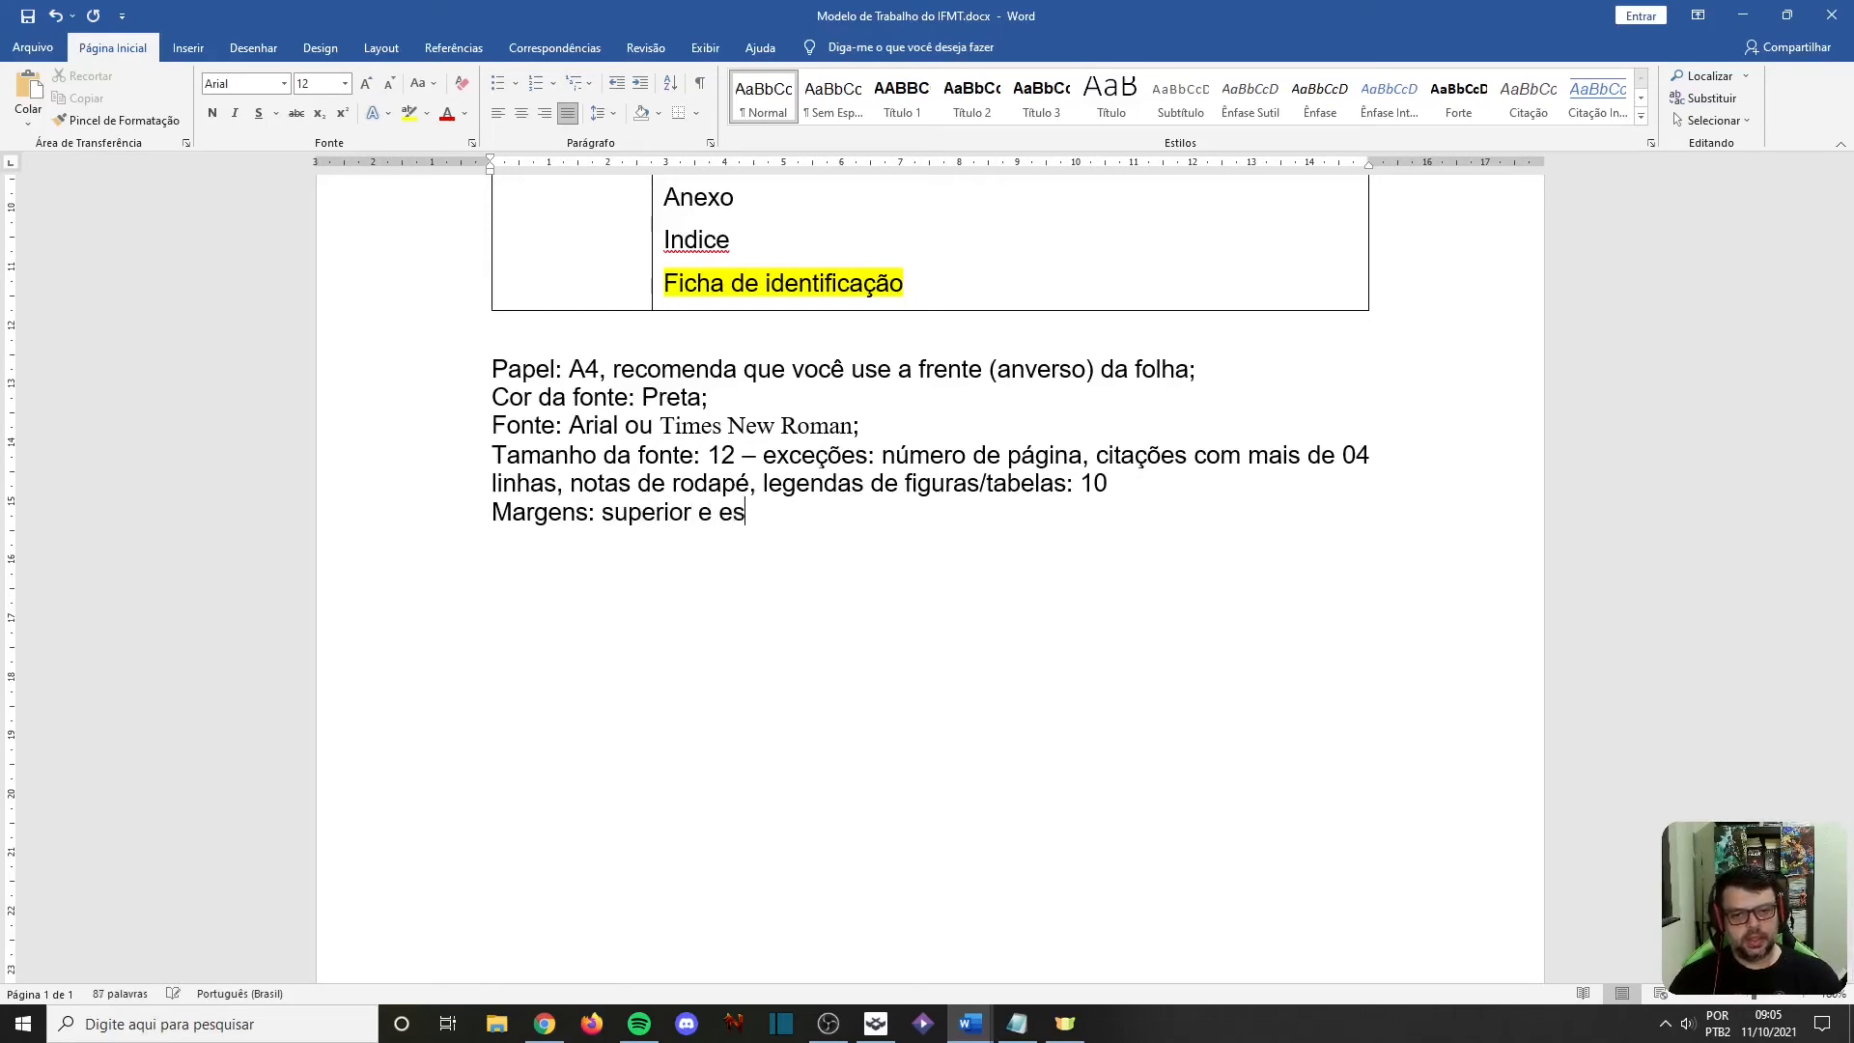
type("querda: 3c")
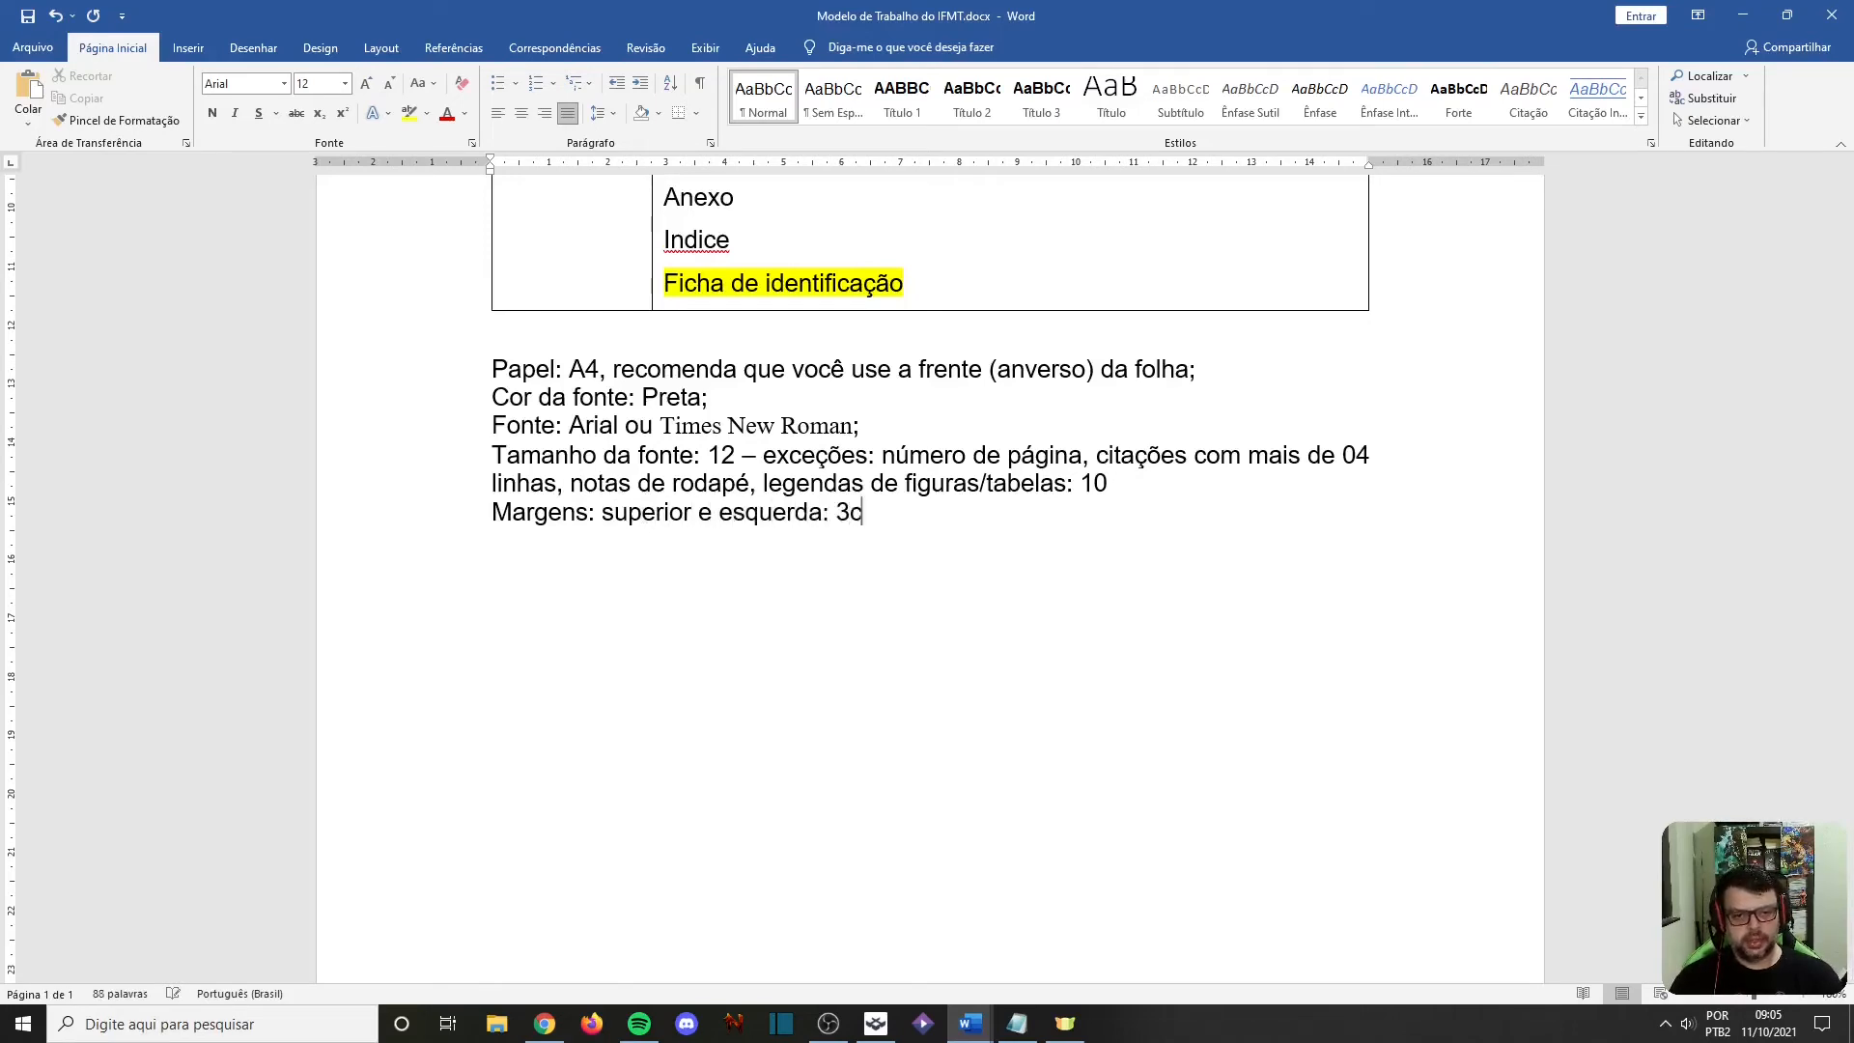
type("m,")
key("BackSpace")
key("BackSpace")
type("e direita e inferior: 2cm")
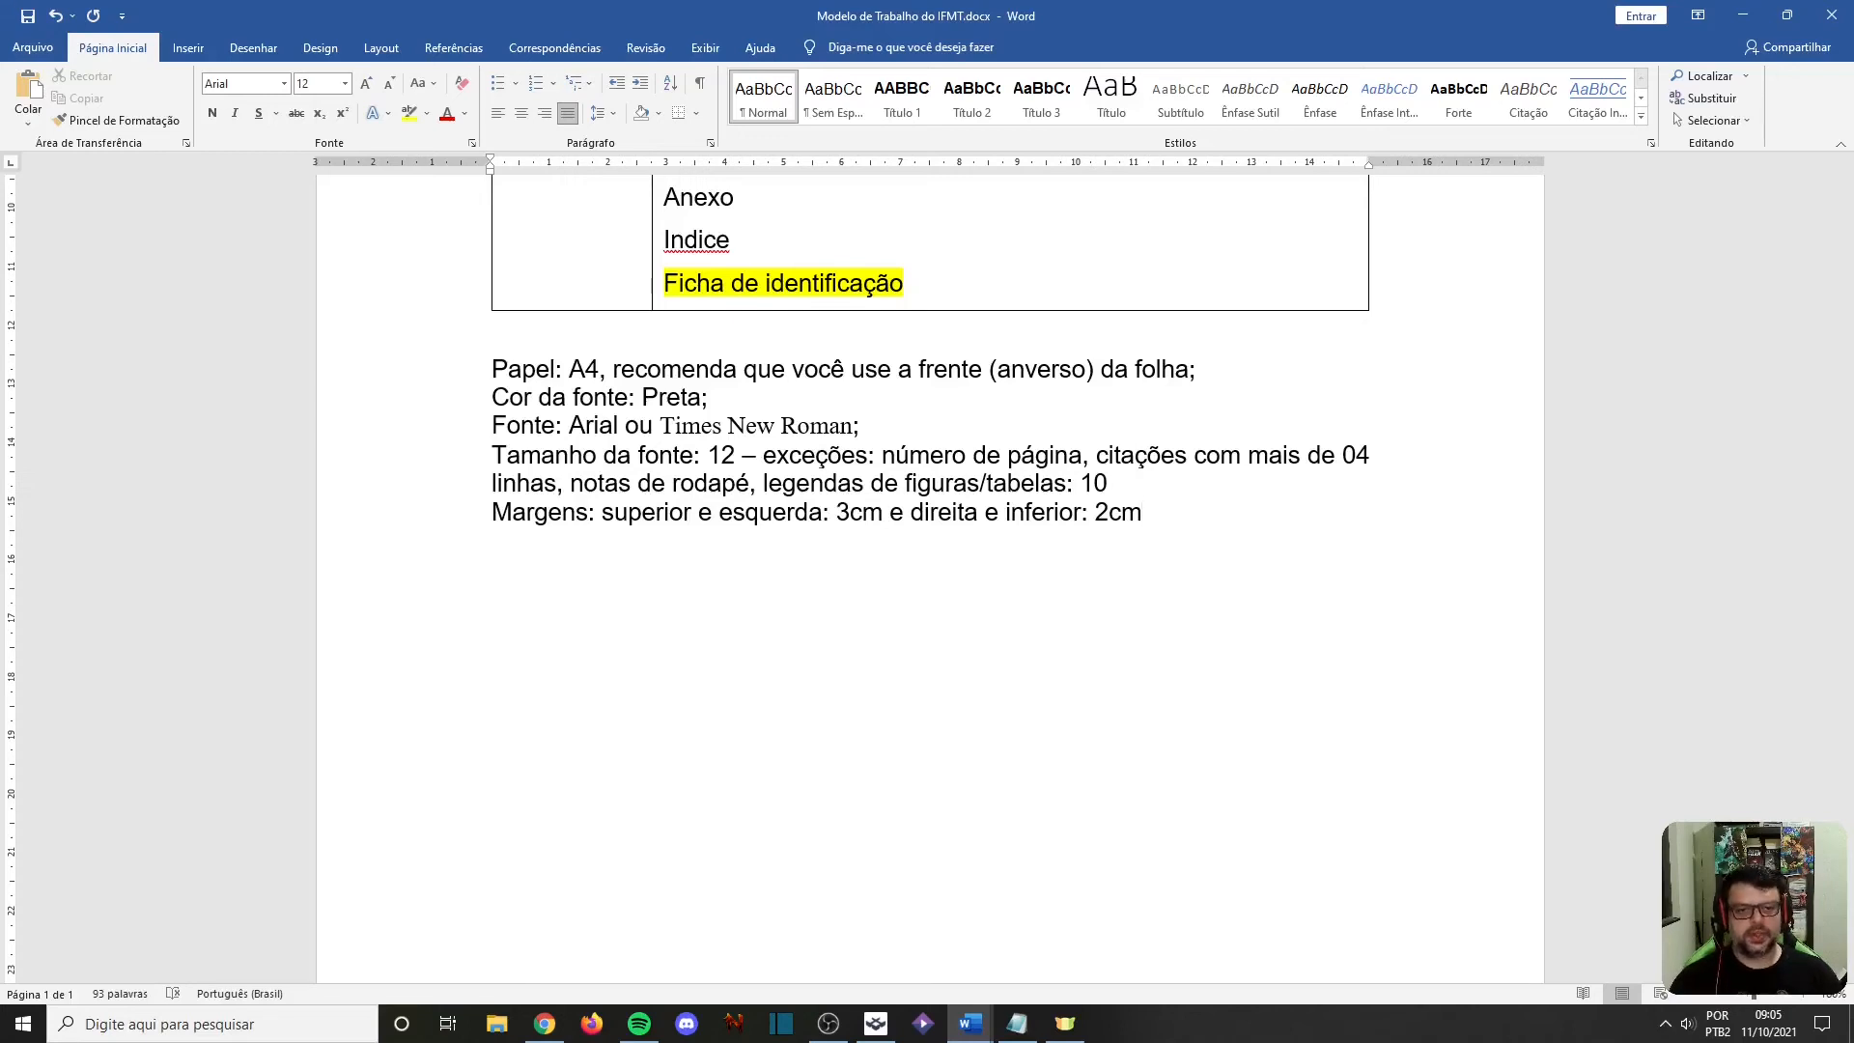
Step: Append the note "(verso da folha, inverte-se as margens esquerda e direita)" to the margins line
type("(verso ")
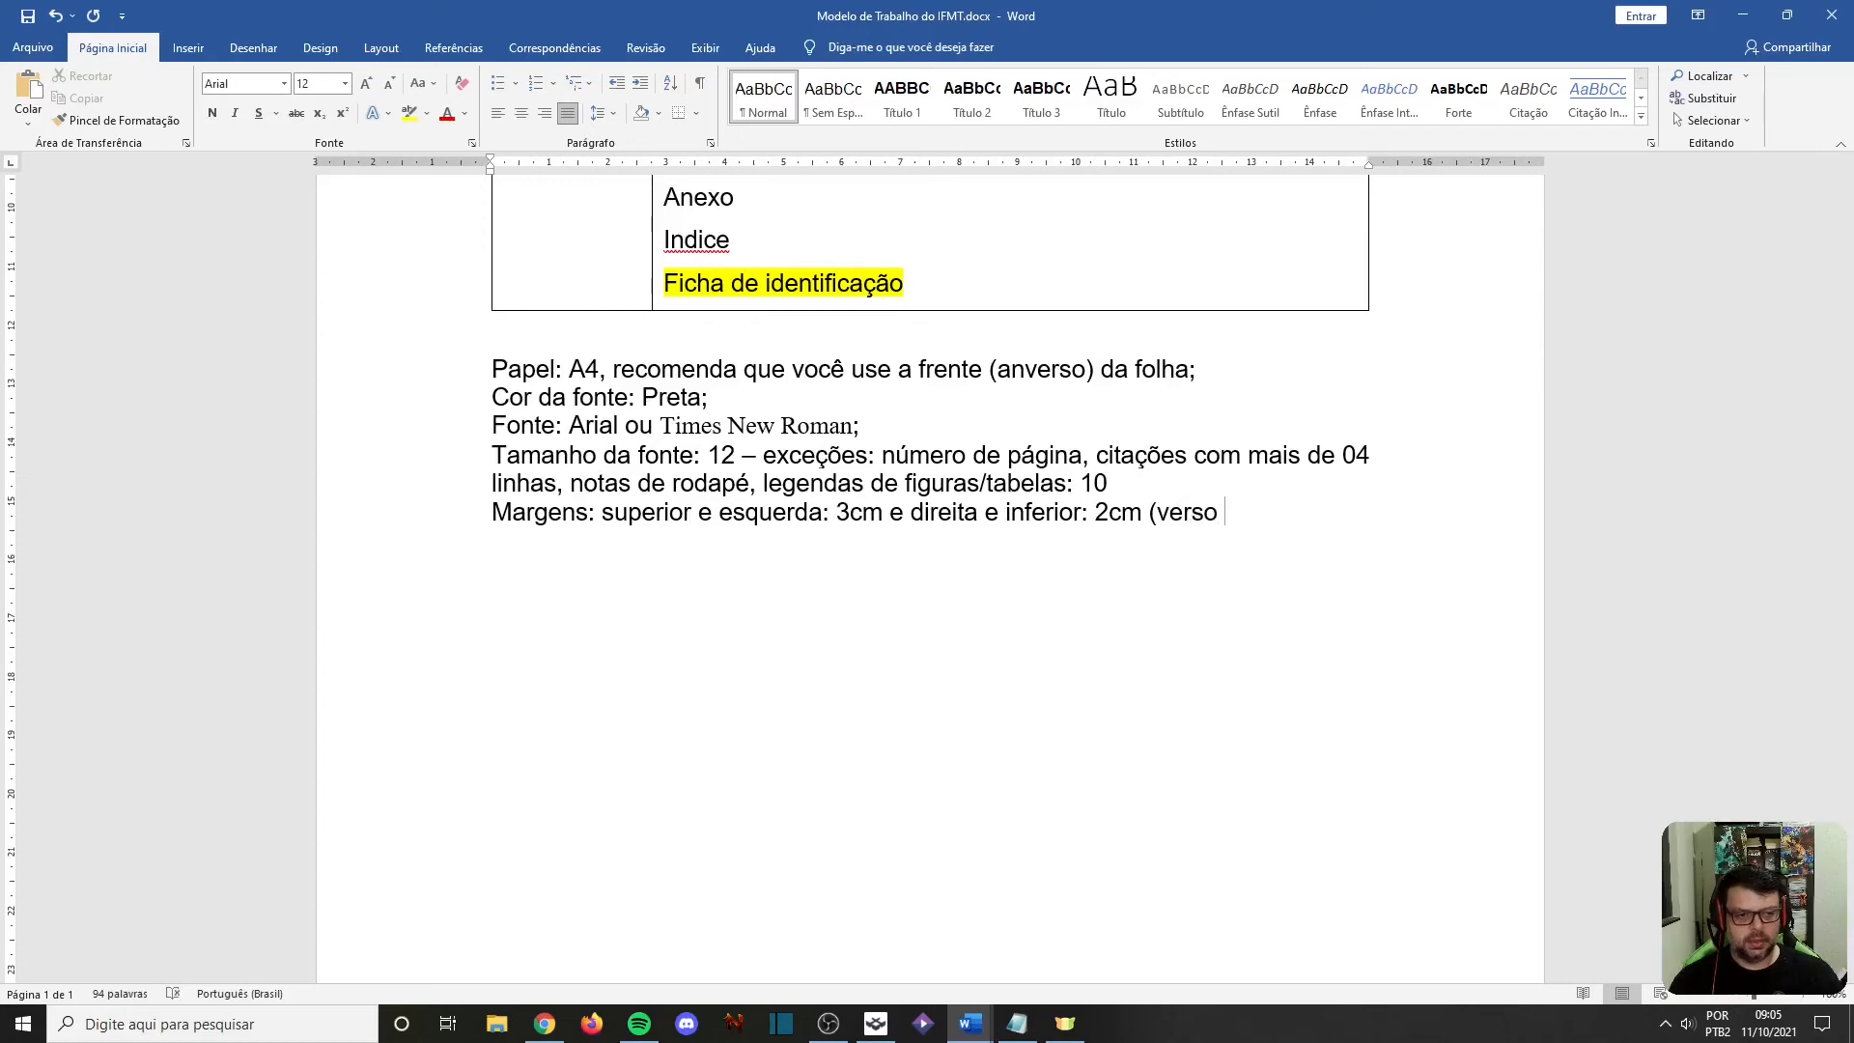
type("da folha,")
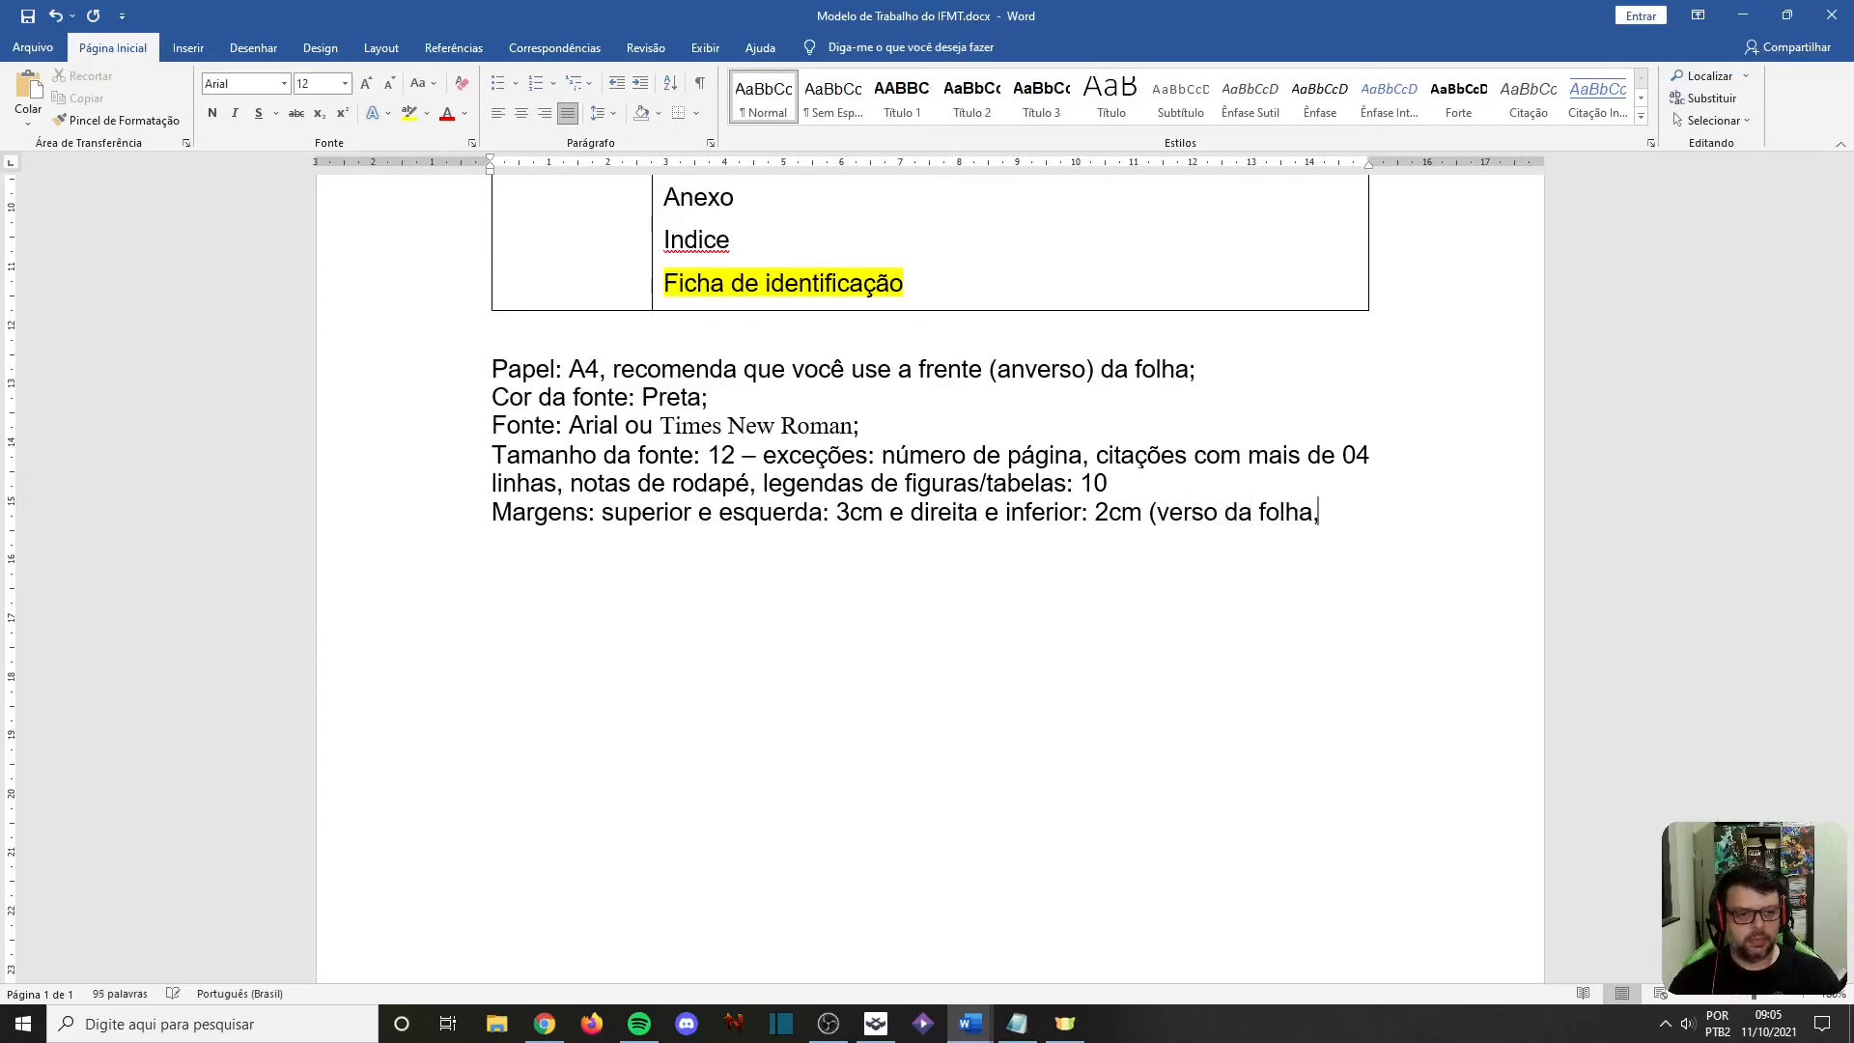
type(" inverte-se as margens esquerda e direita)")
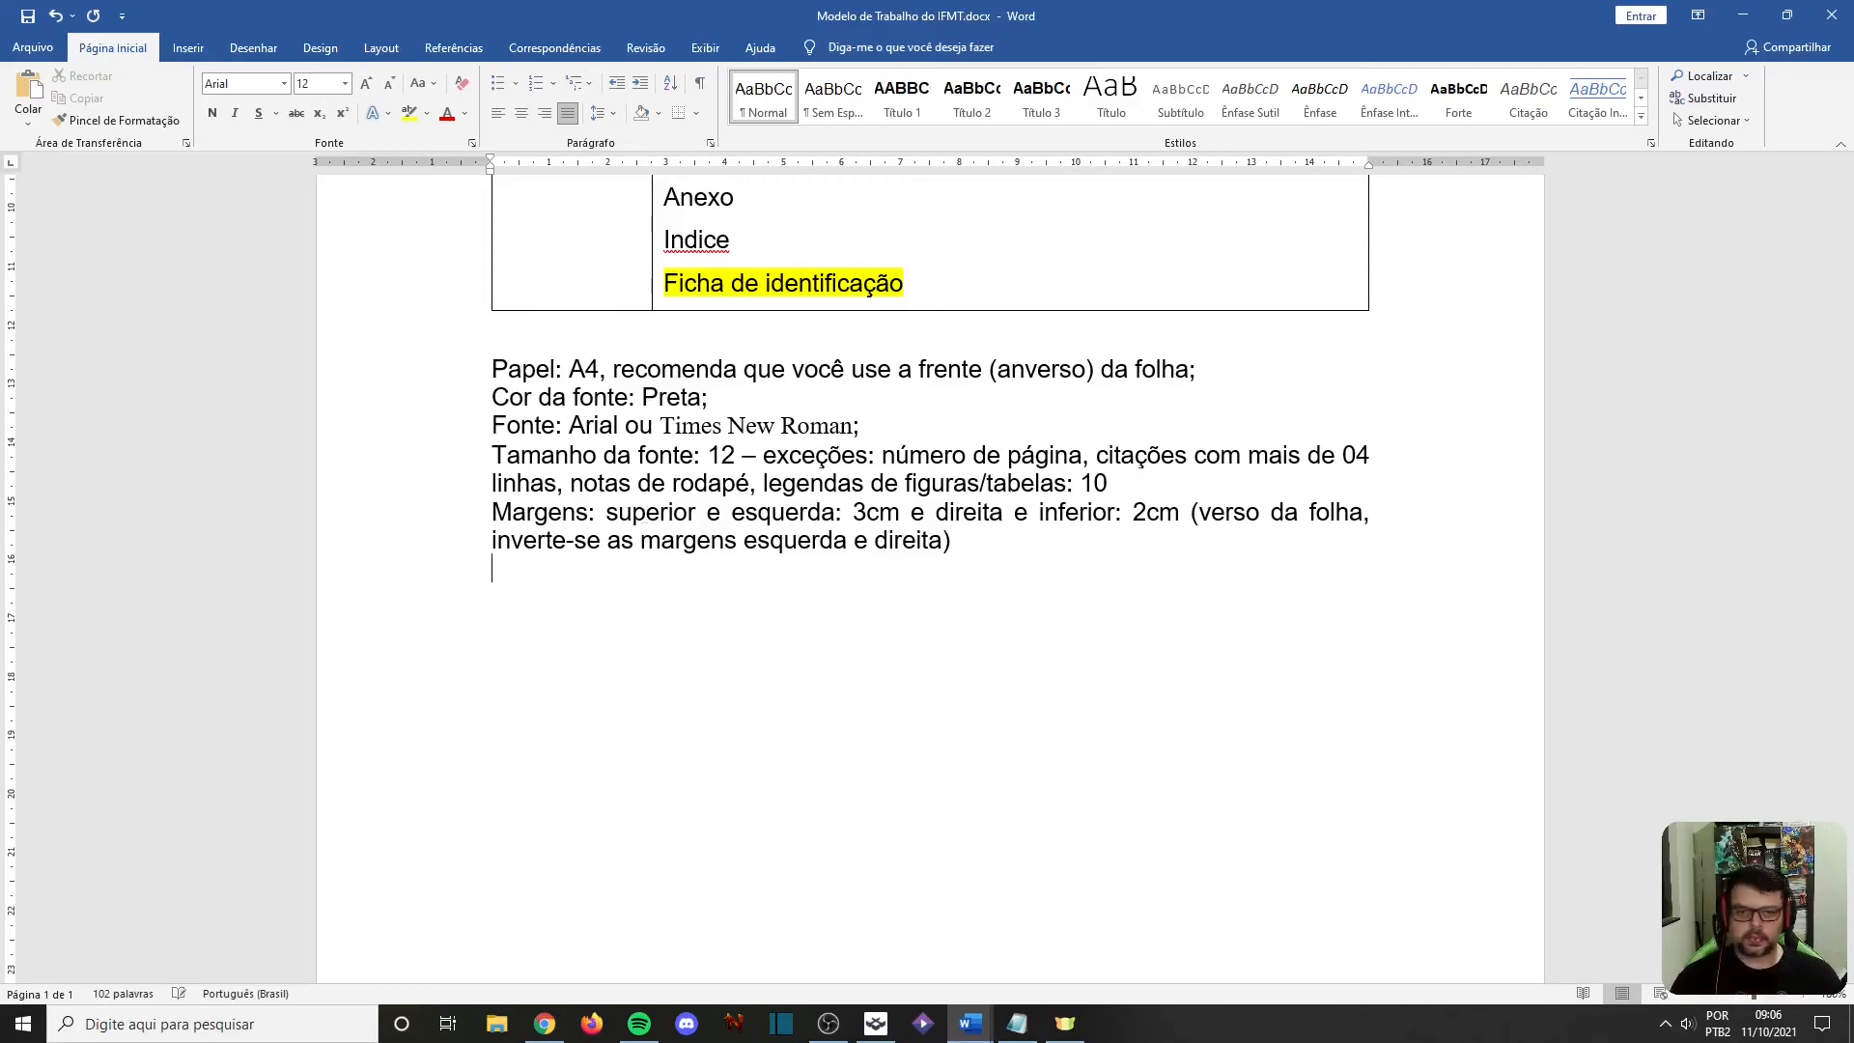
Step: Add the line "Espaçamento entrelinhas: 1,5" below the margins line
type("espaç")
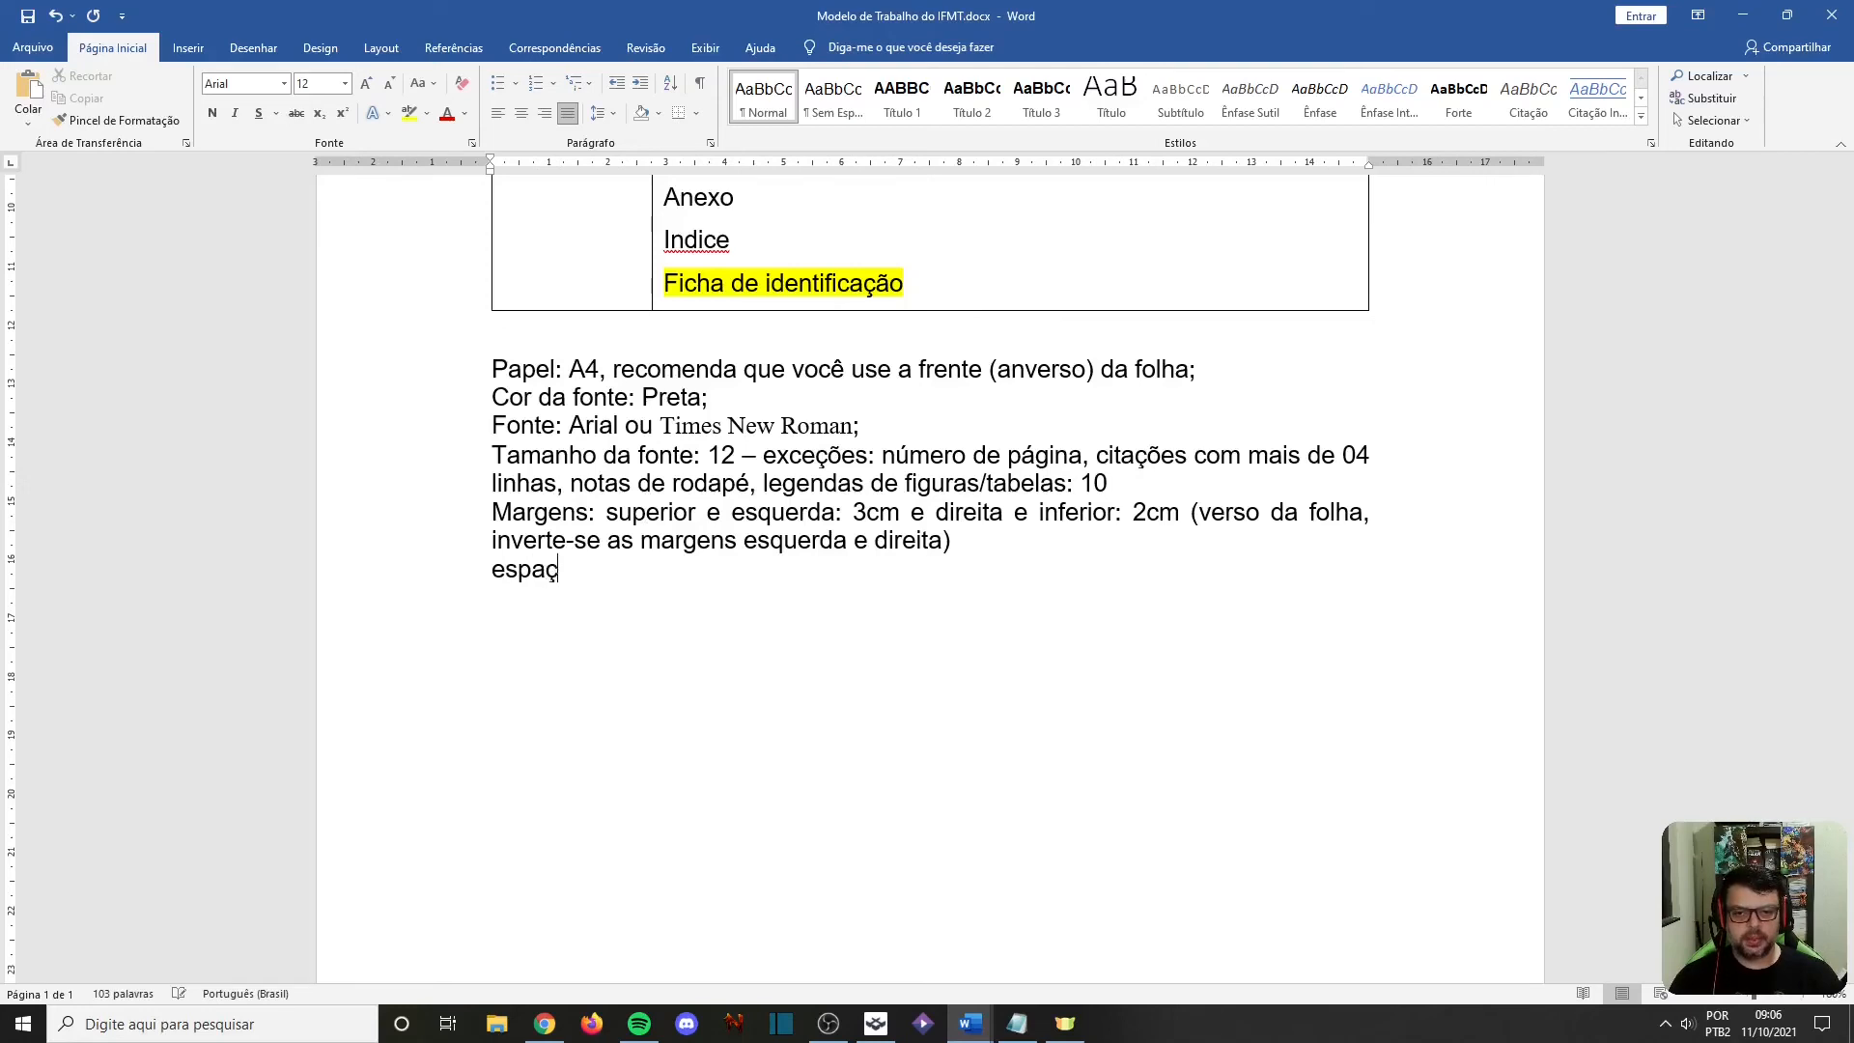
type("amento entrelinhas:")
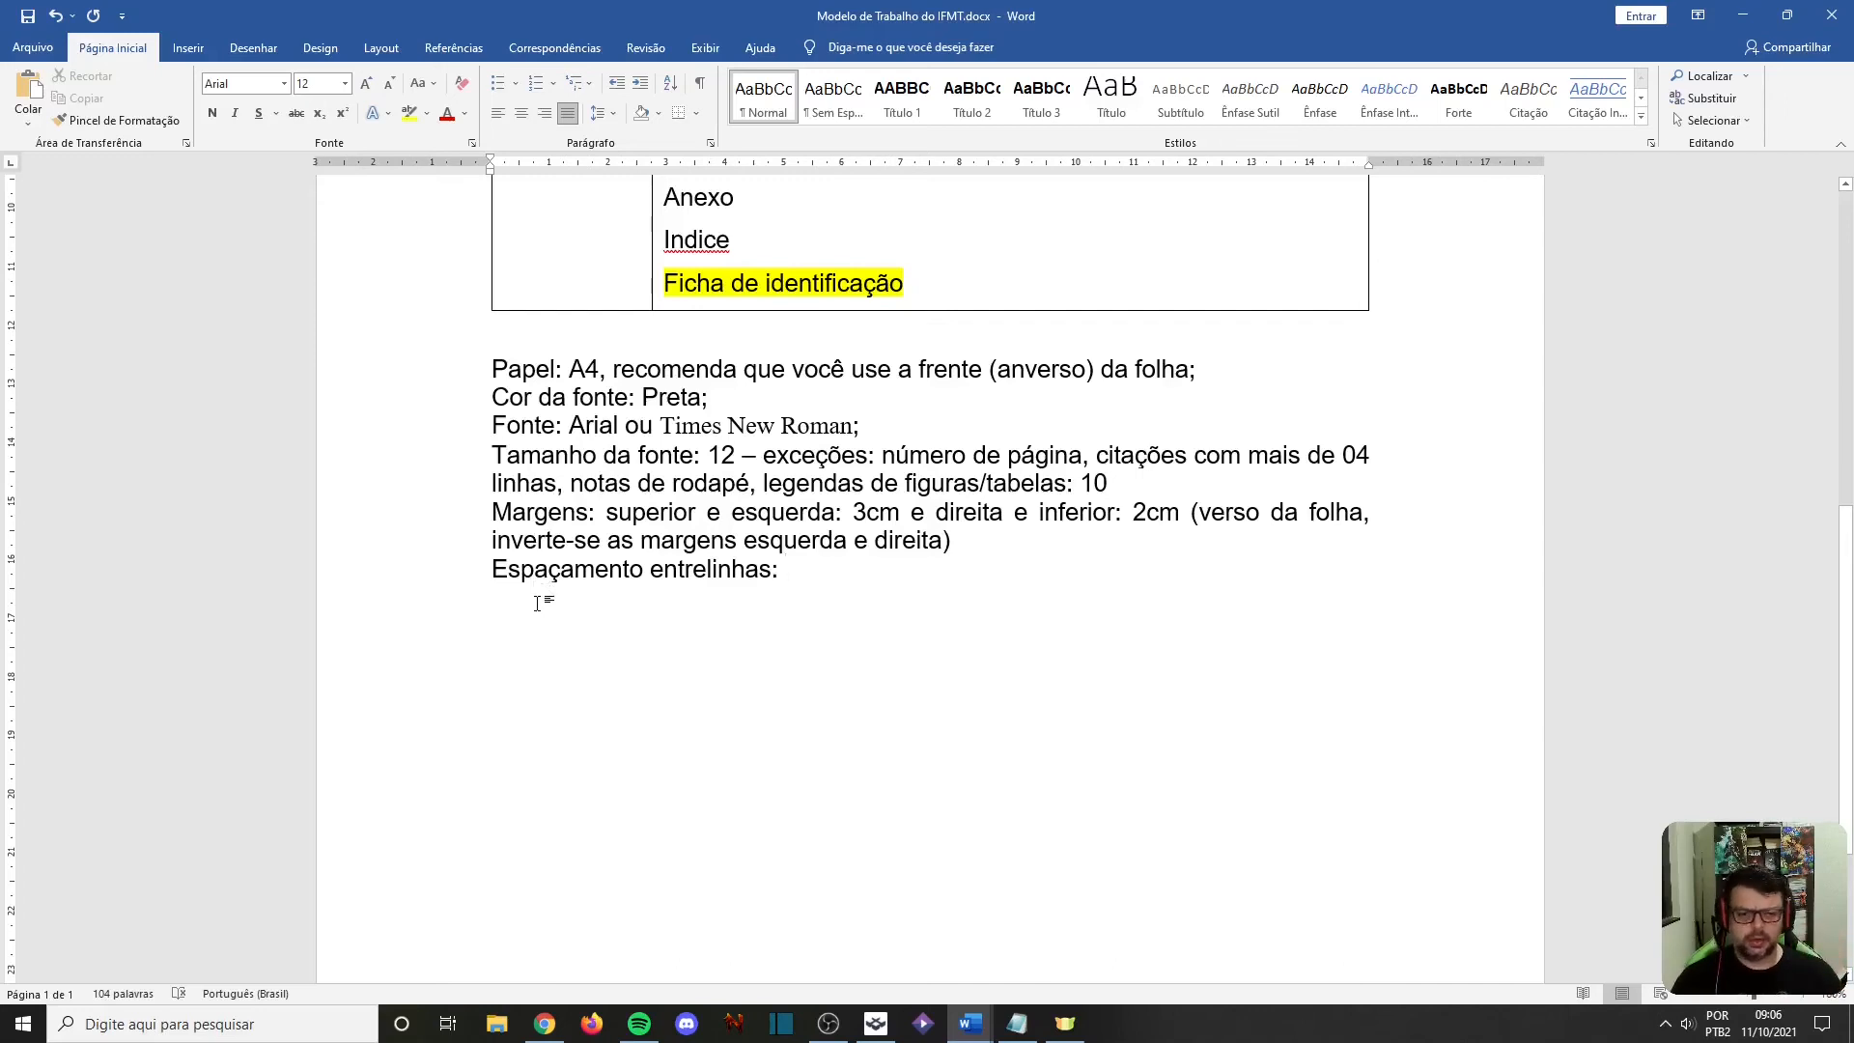
type("1,c")
key("BackSpace")
type("5")
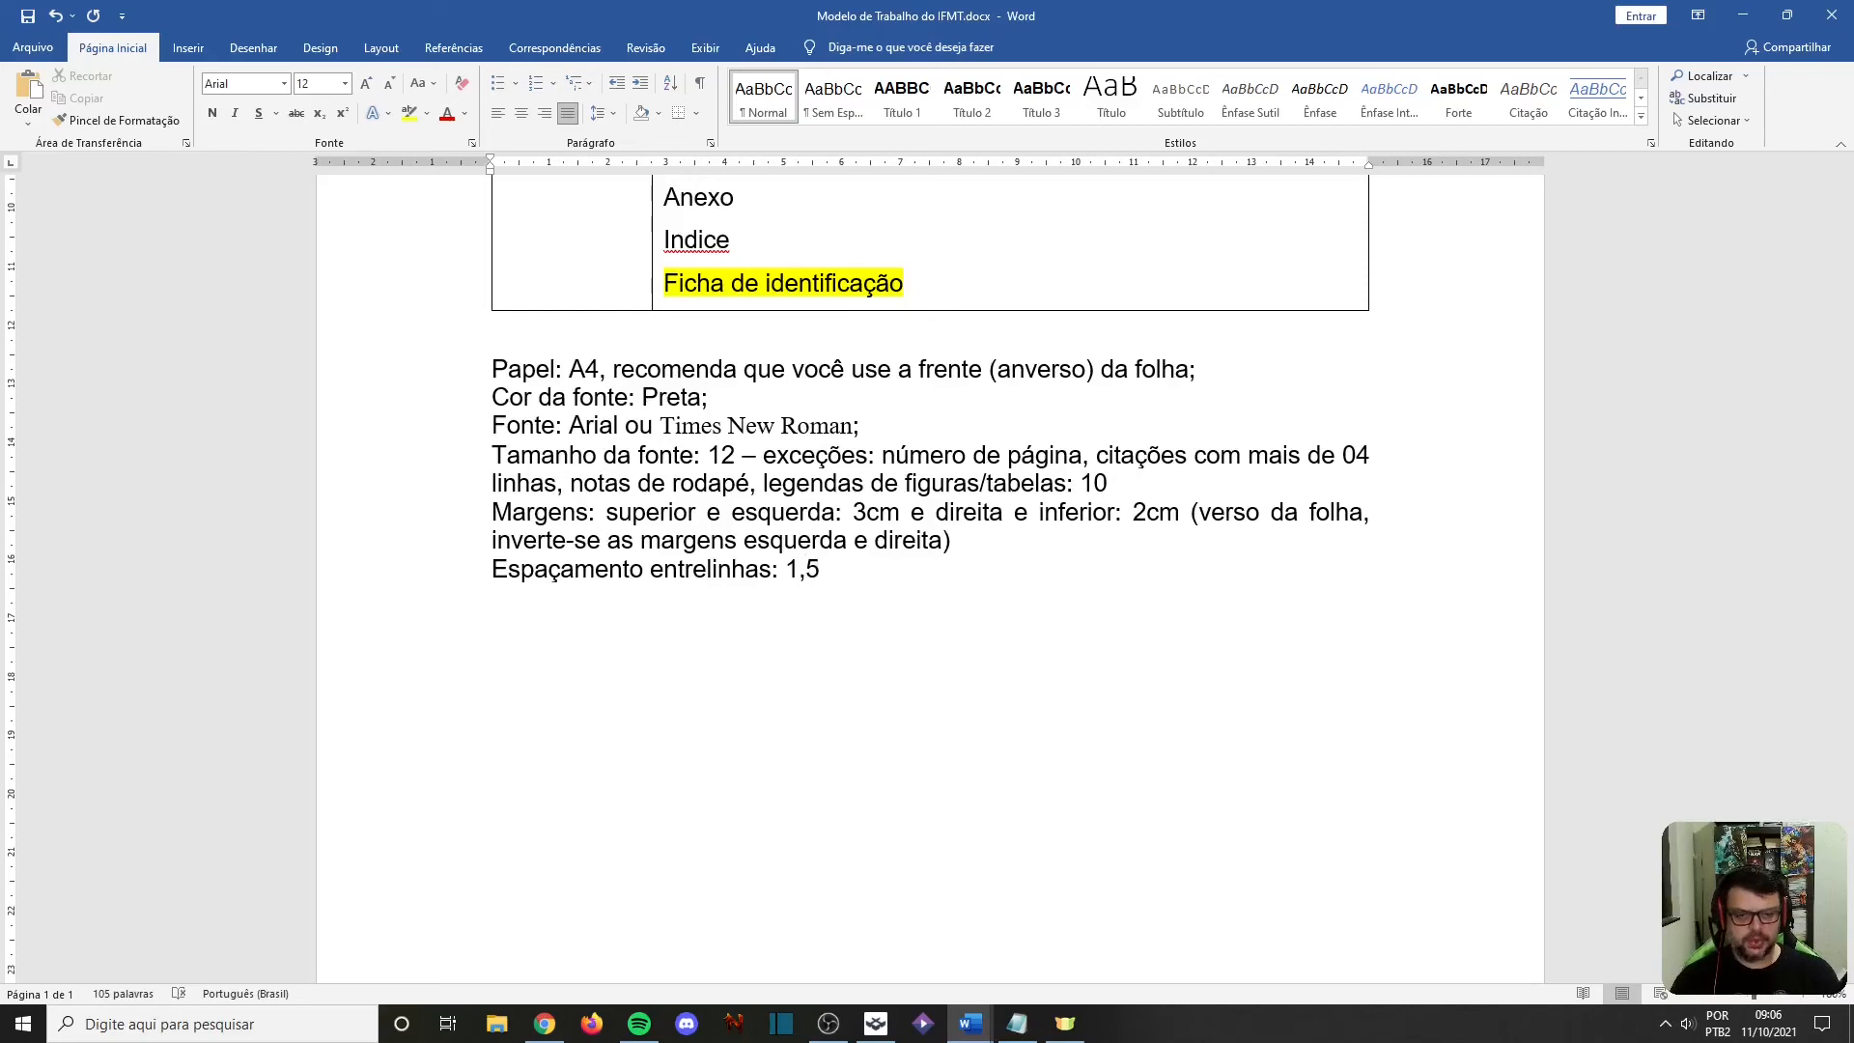
Step: Extend the line spacing rule with "– exceções: as mesmas da fonte: 1"
type(" - ex")
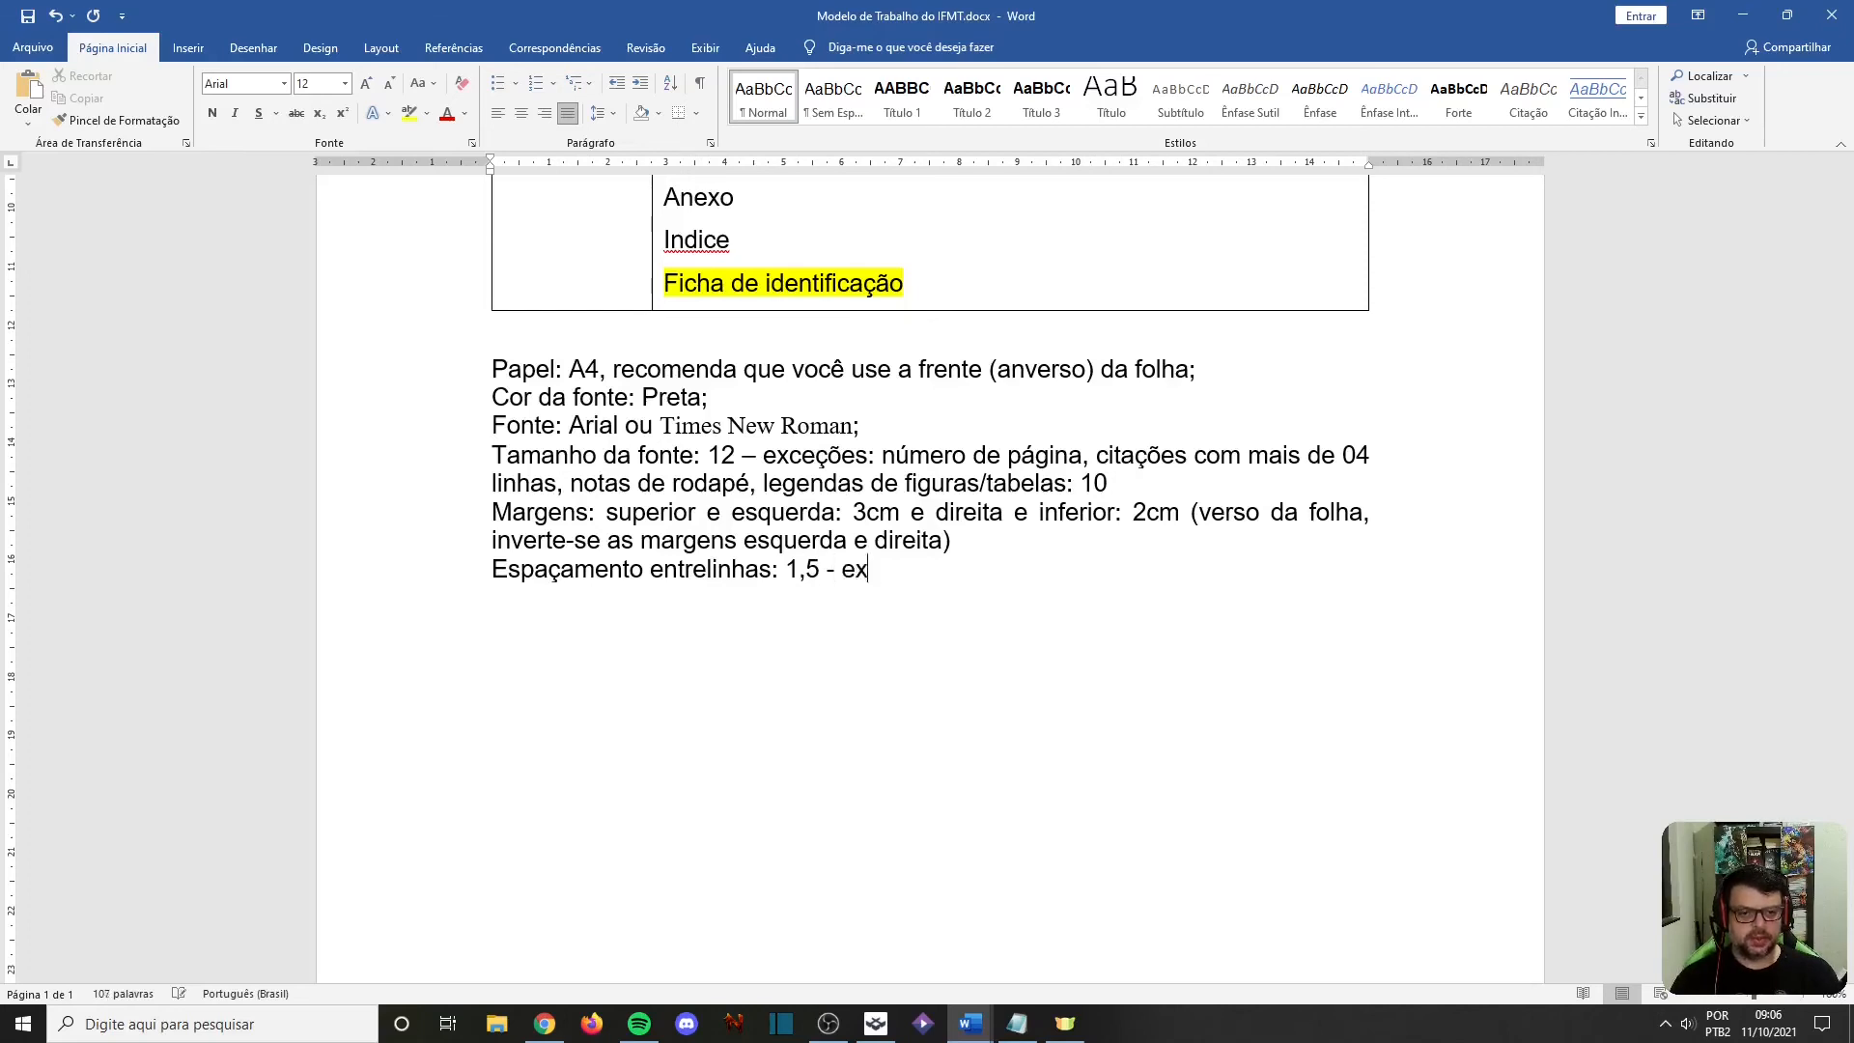
type("ceções:")
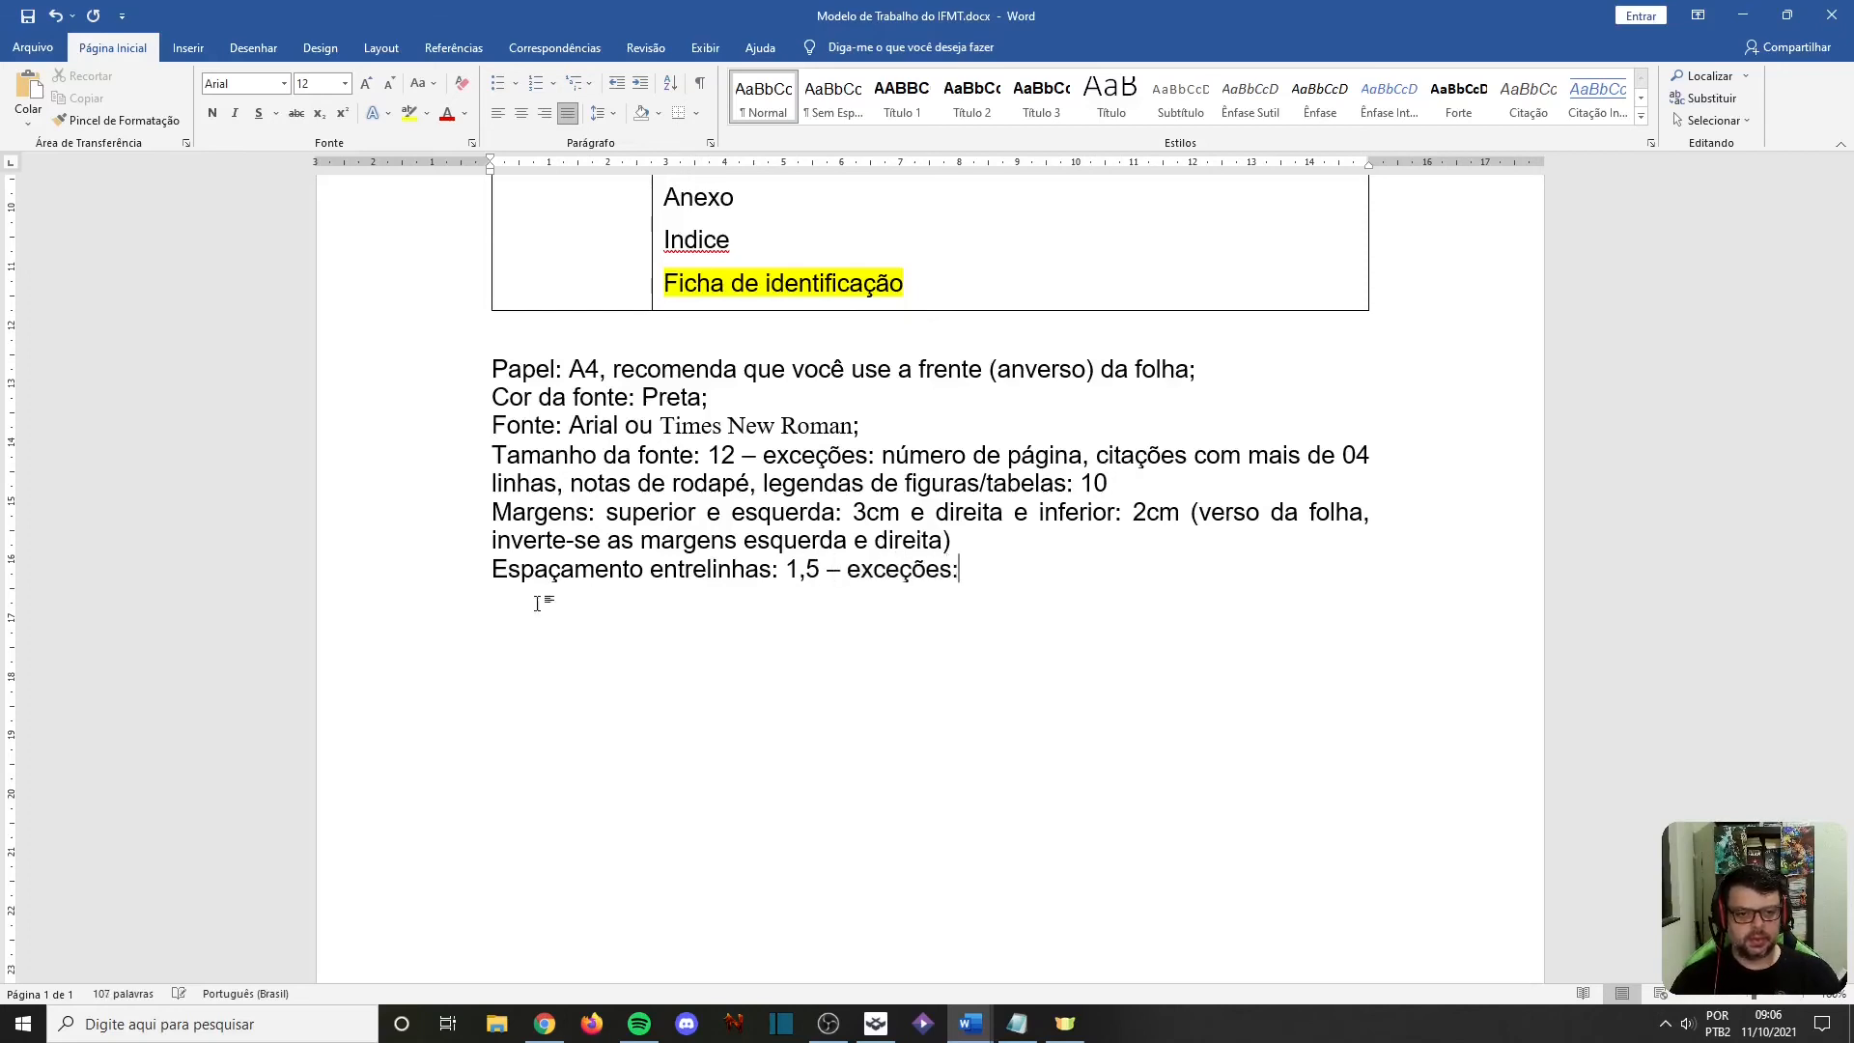
type(" as mesmas da")
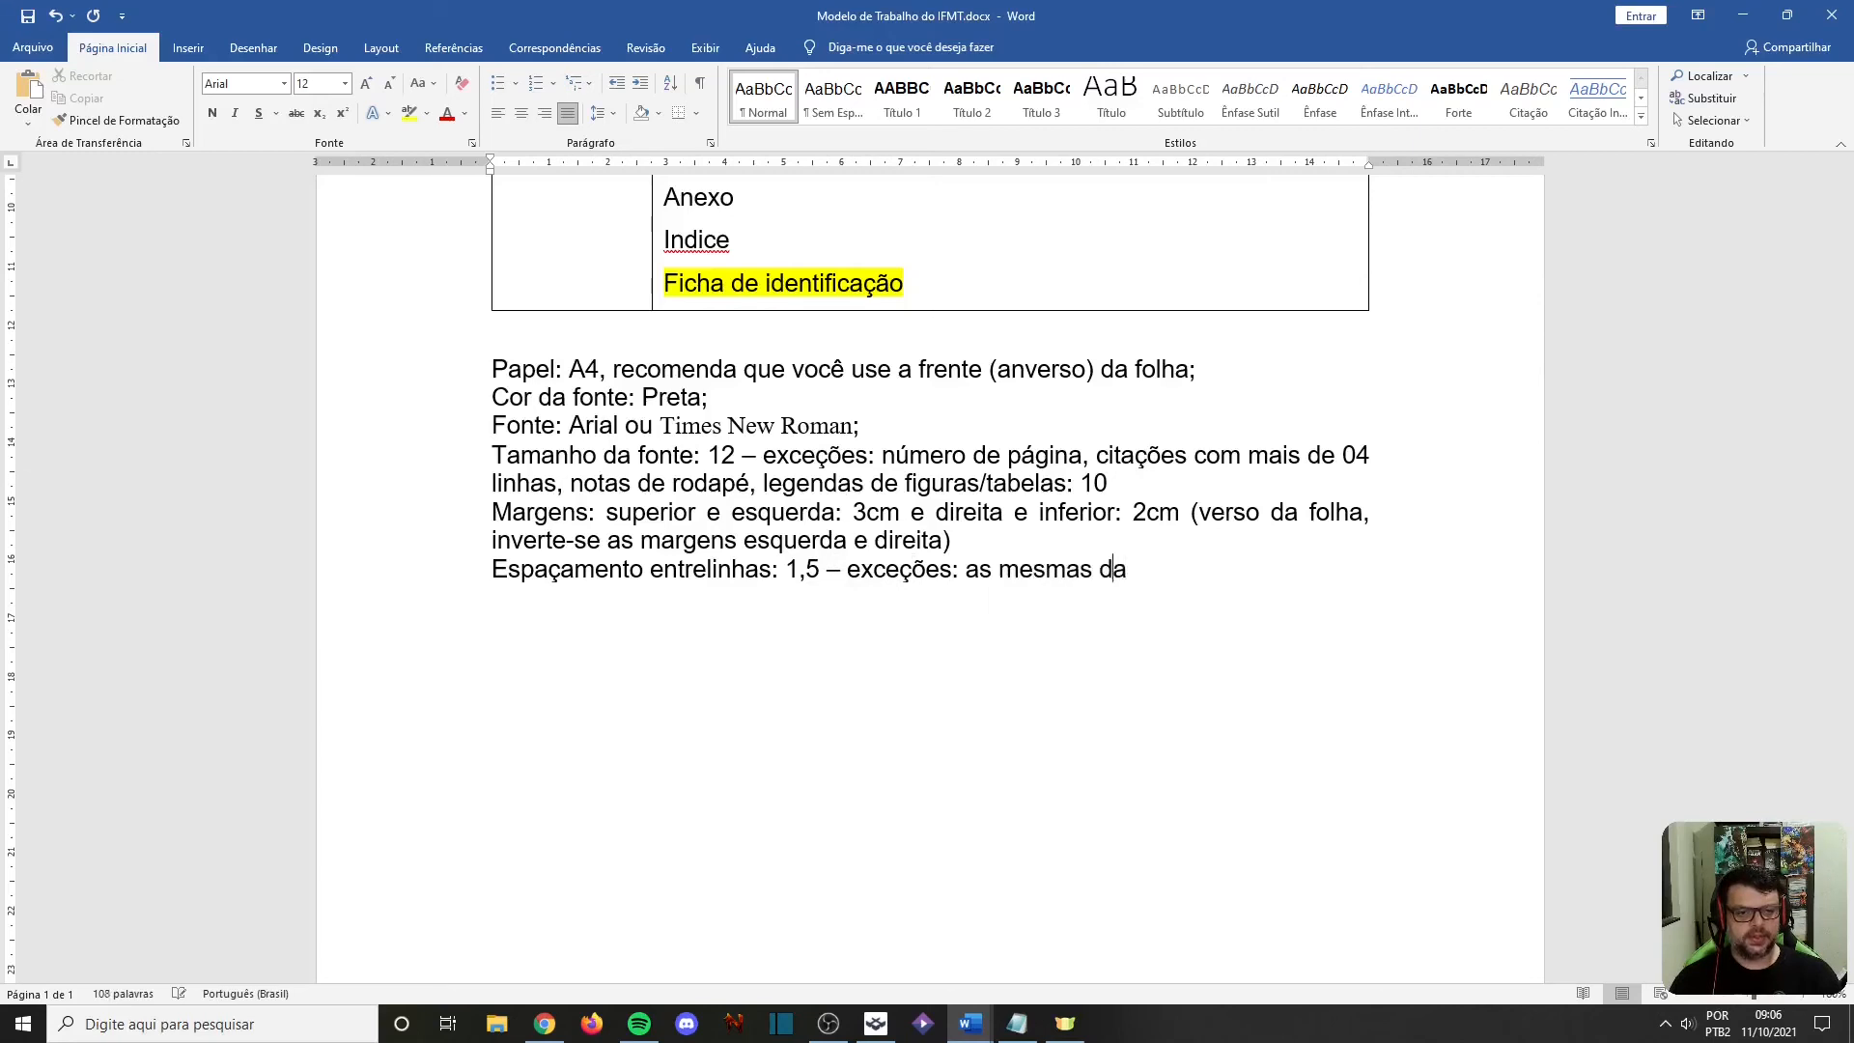
type(" fonte")
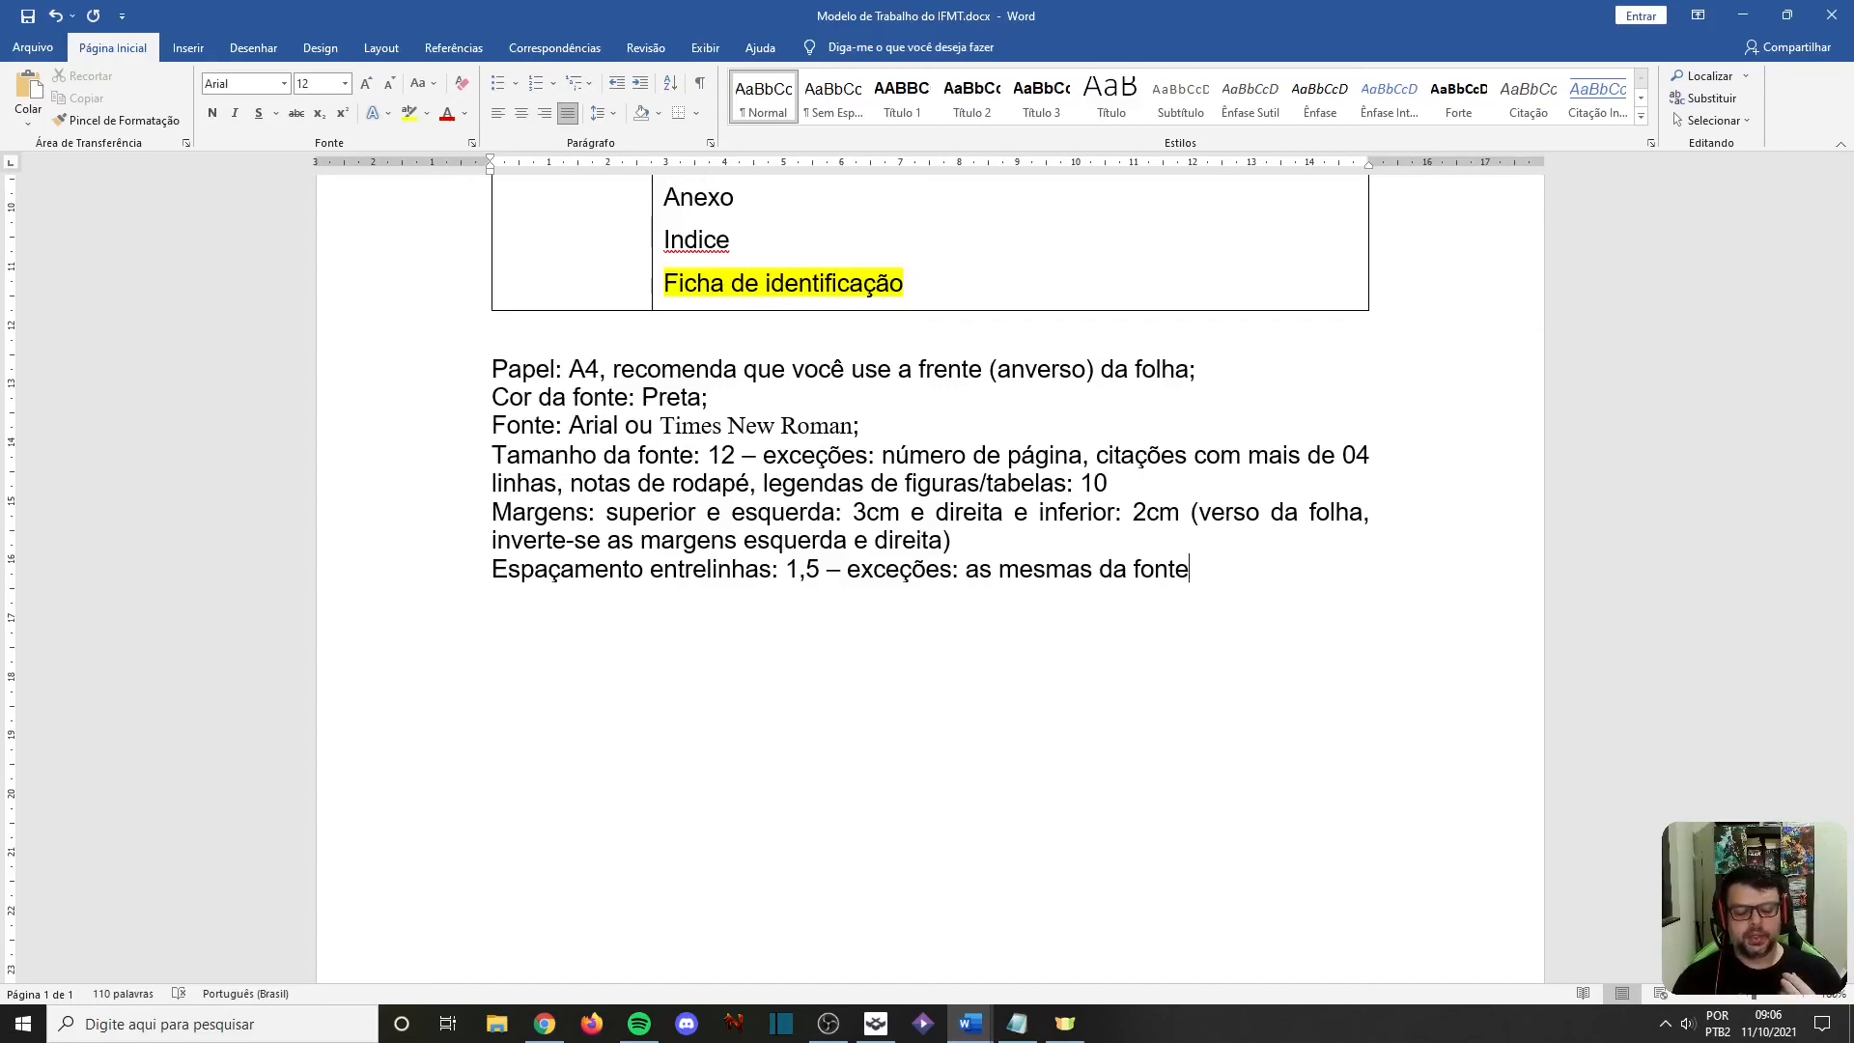
type(": 1 ")
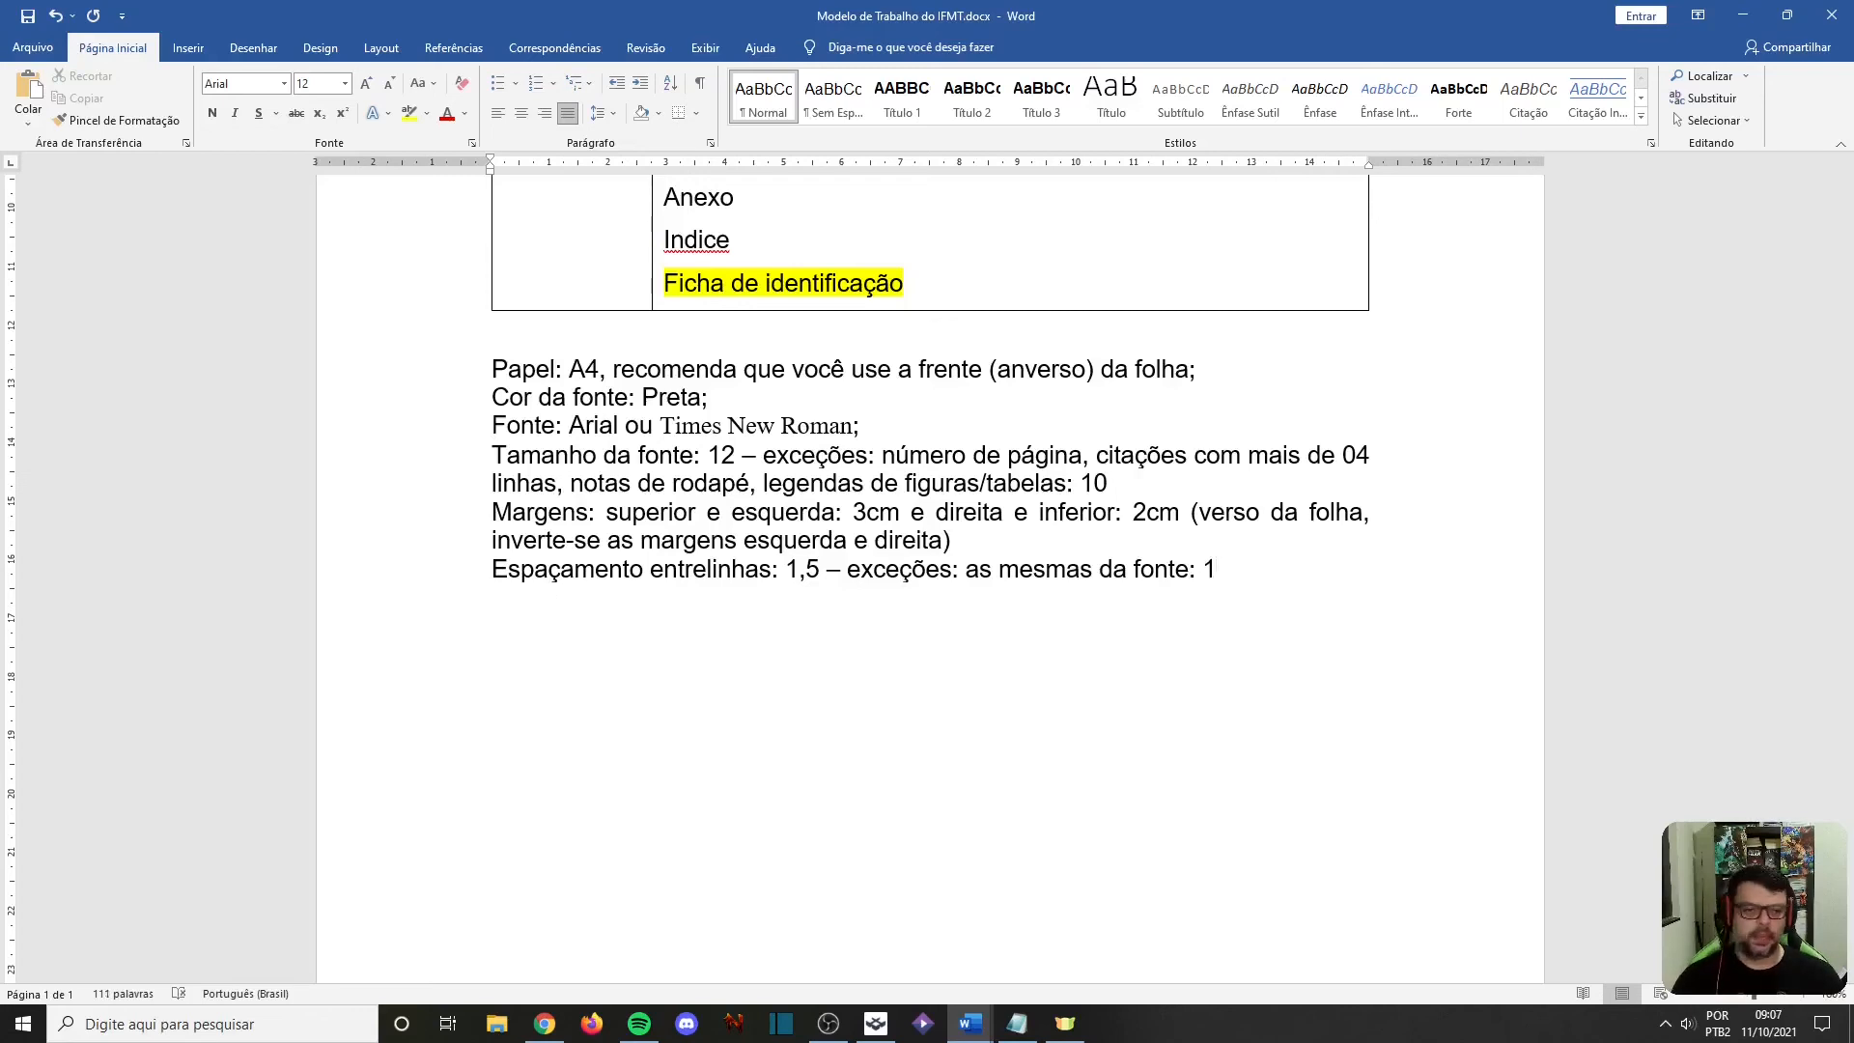
Step: Add the line "Parágrafo: 1,25cm" below the line spacing rule
type("Parág")
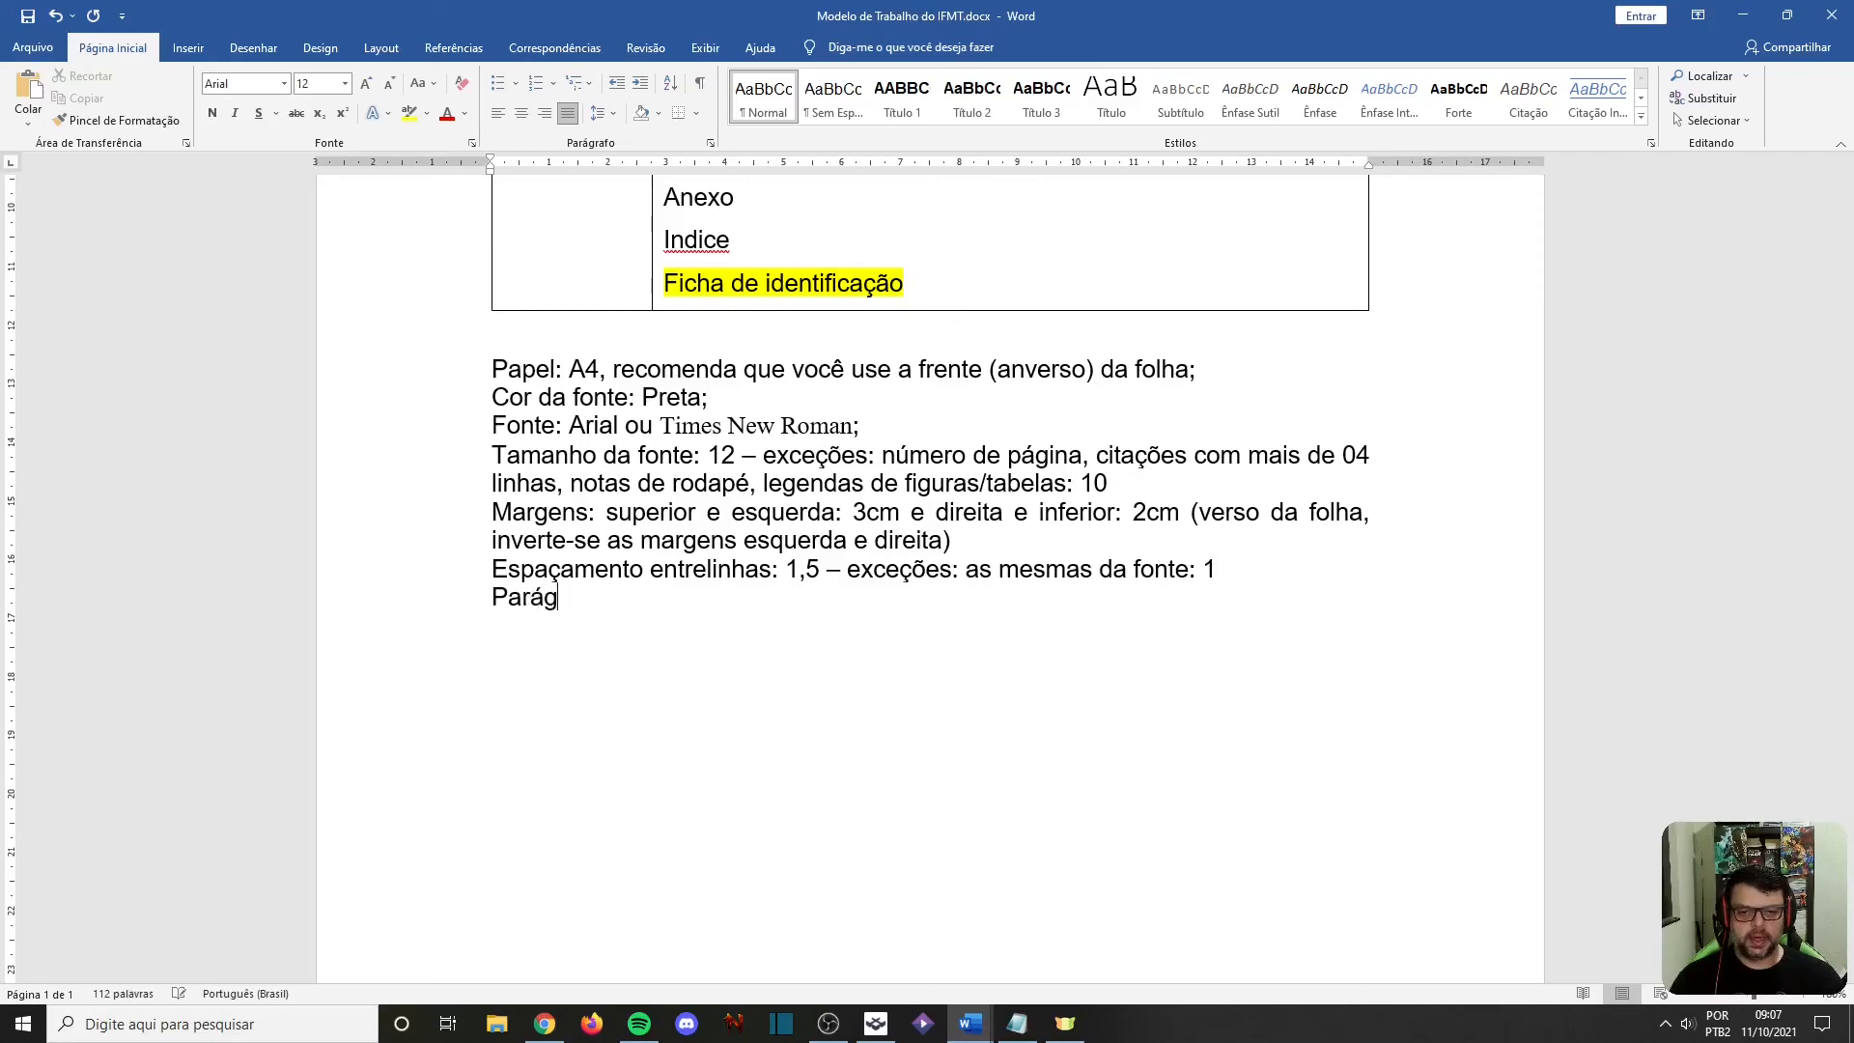
type("rafo: 1,2")
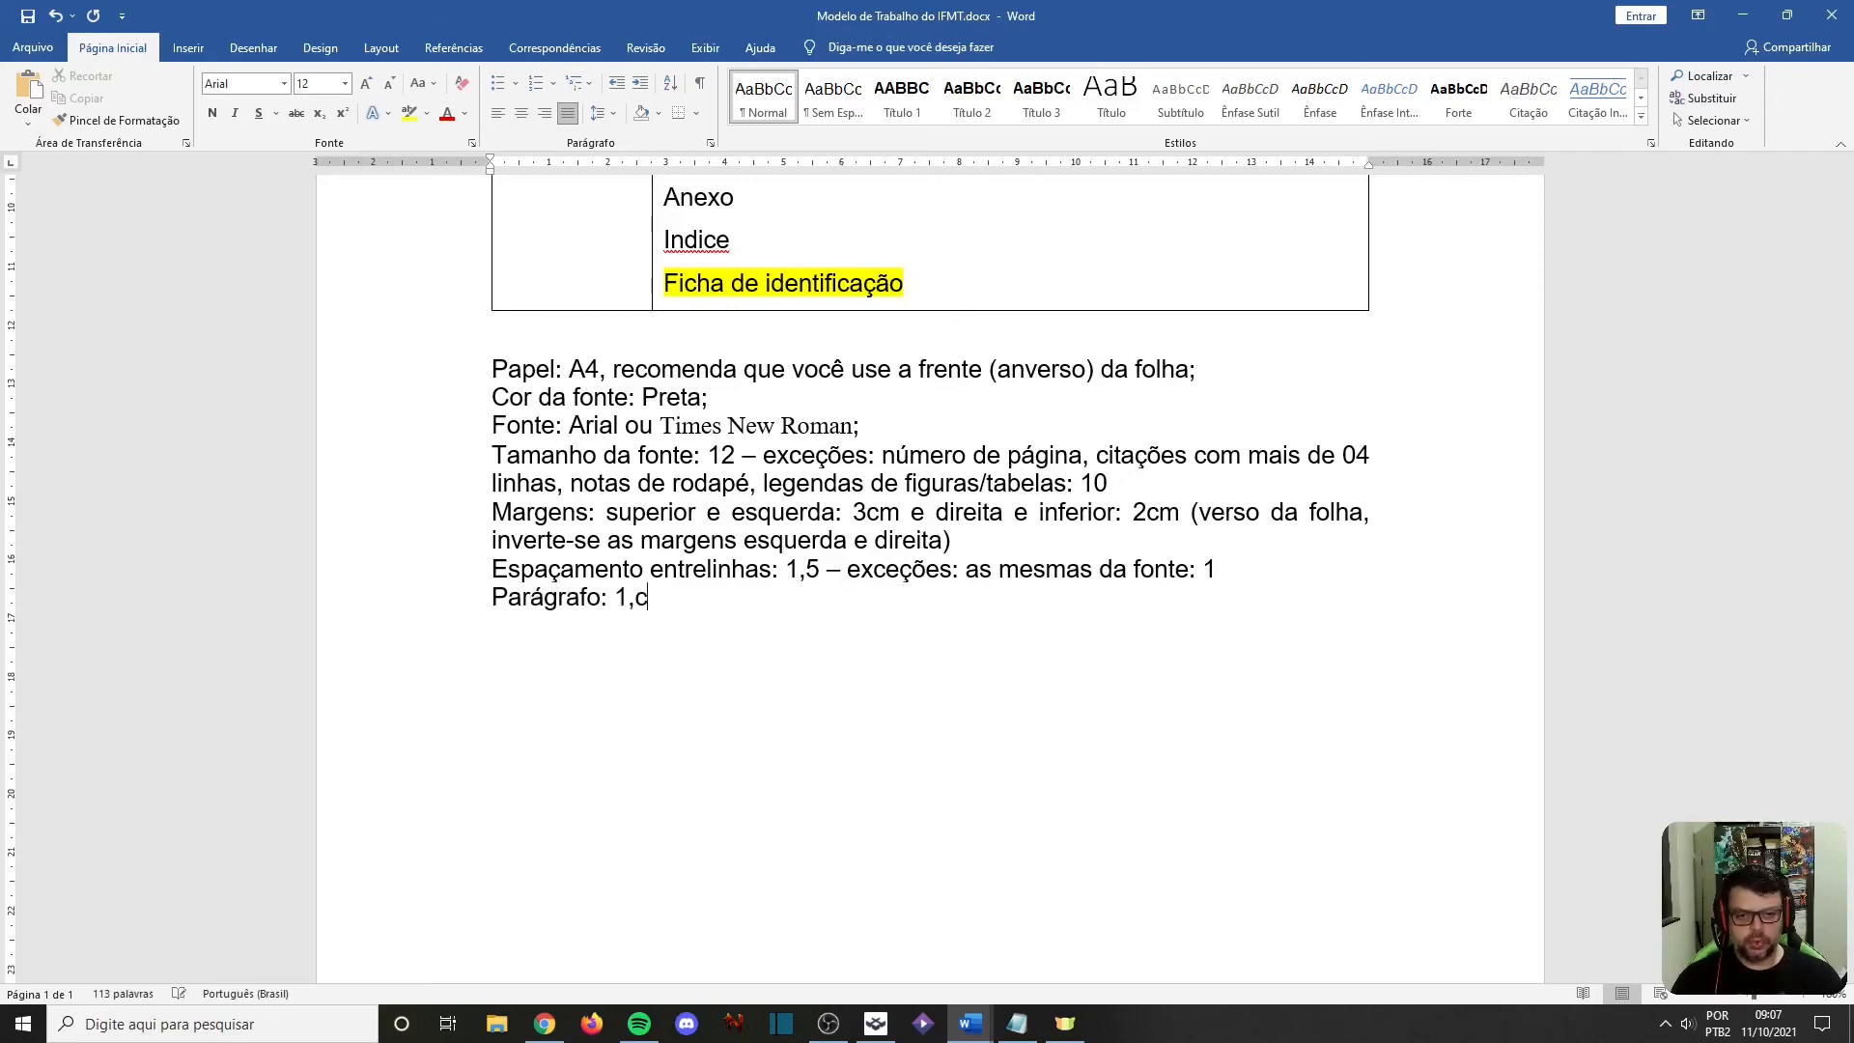
type("5cm")
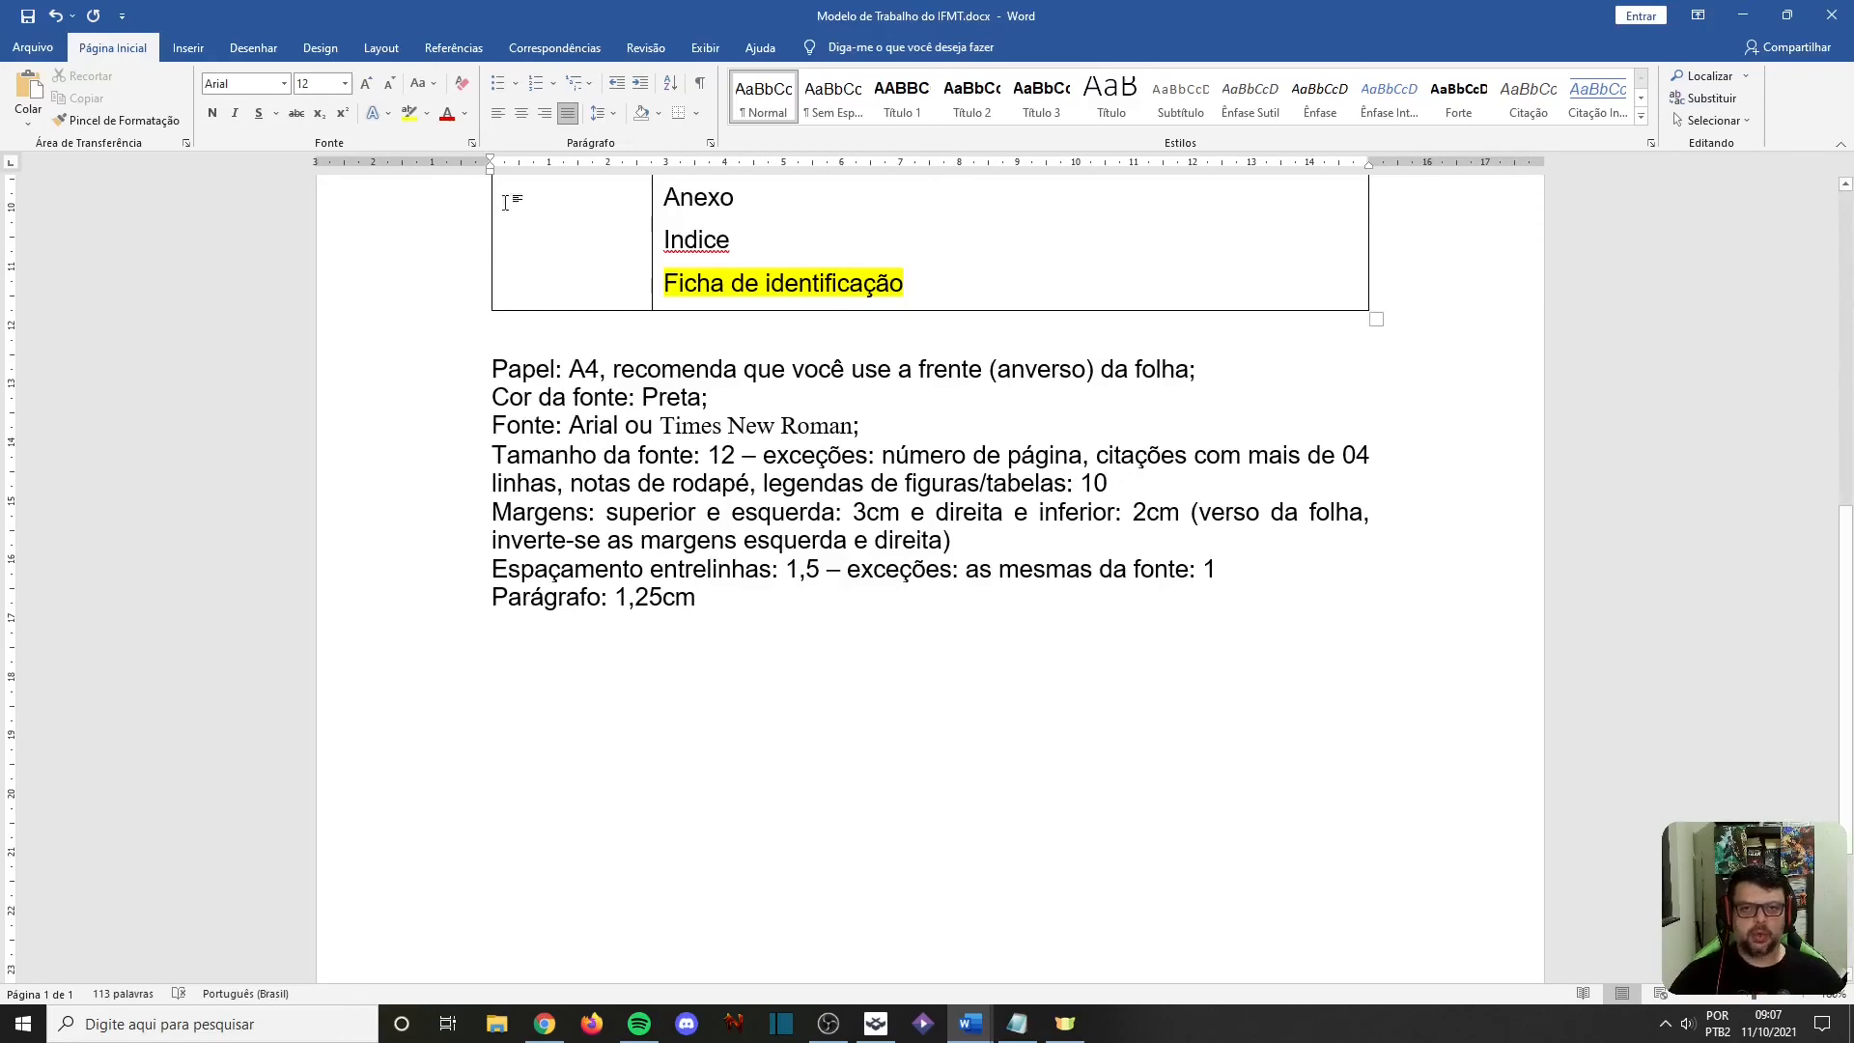
Step: Preview a special first-line indent of 1,25 cm in the paragraph settings and discard it without applying
left_click(712, 144)
left_click(1704, 459)
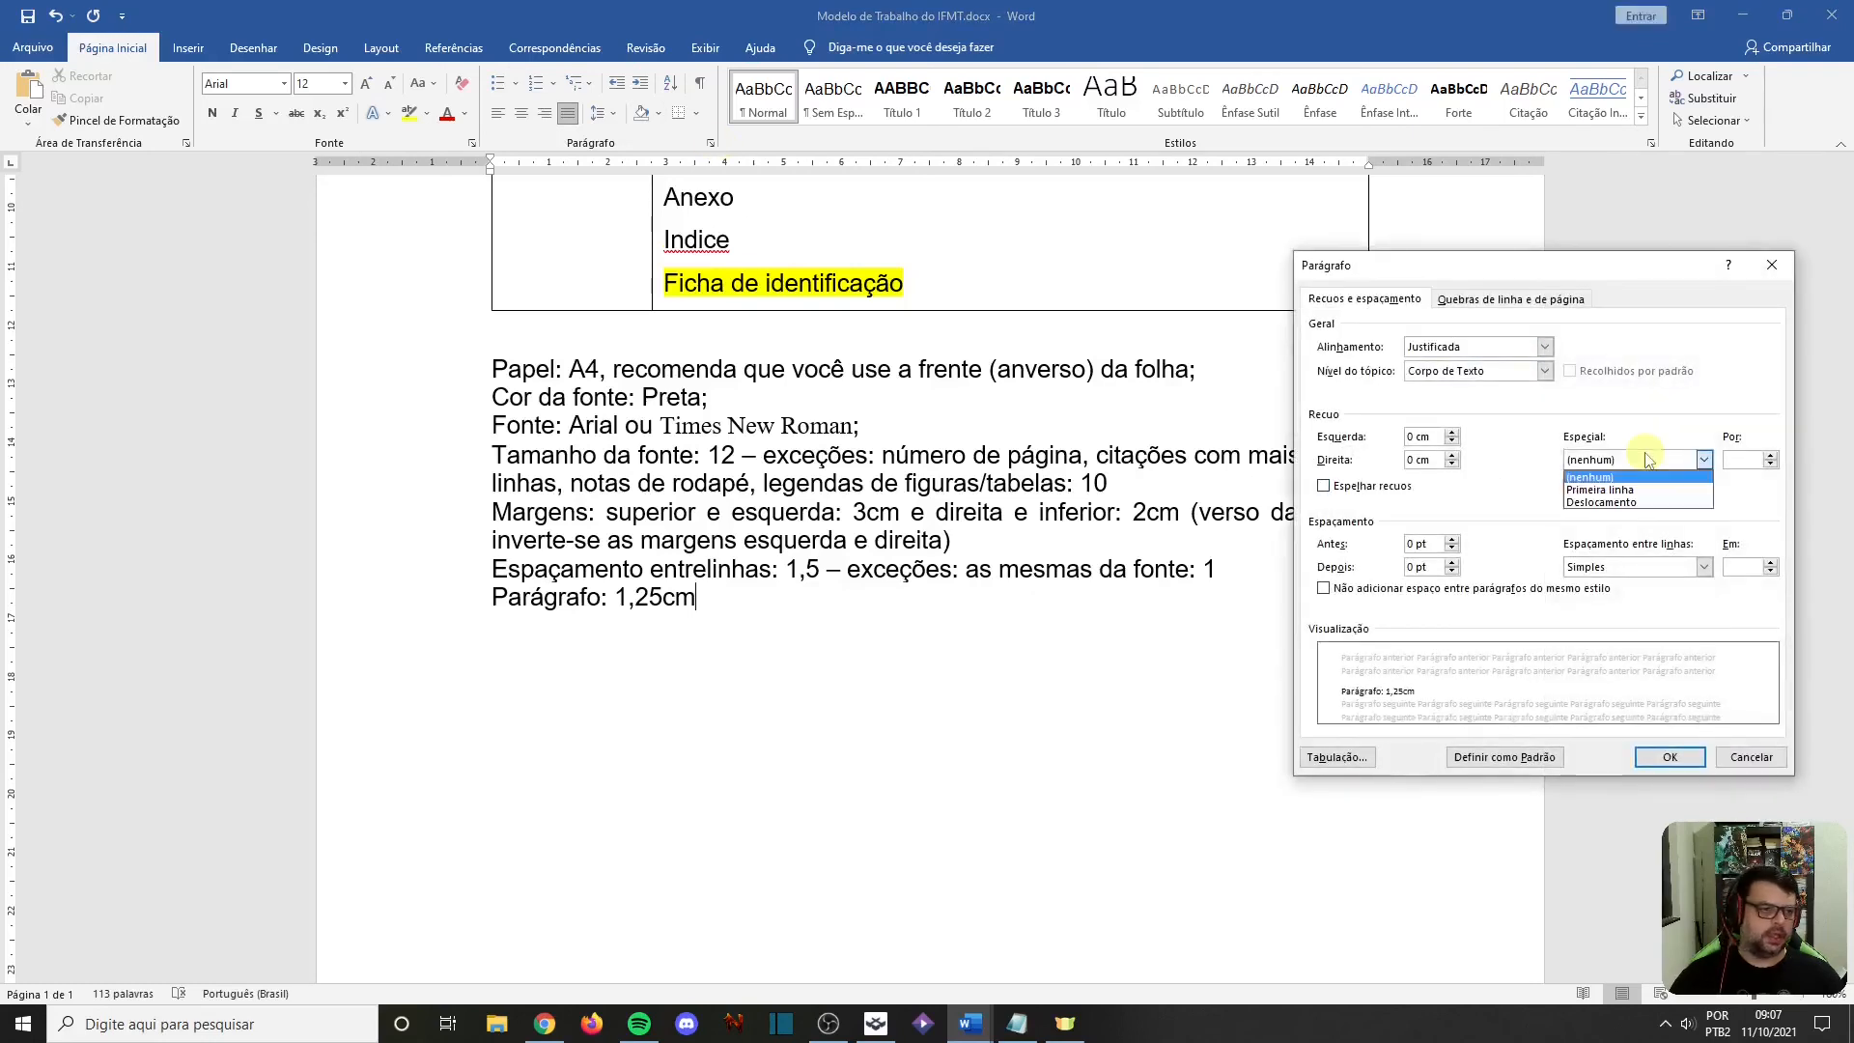
left_click(1632, 489)
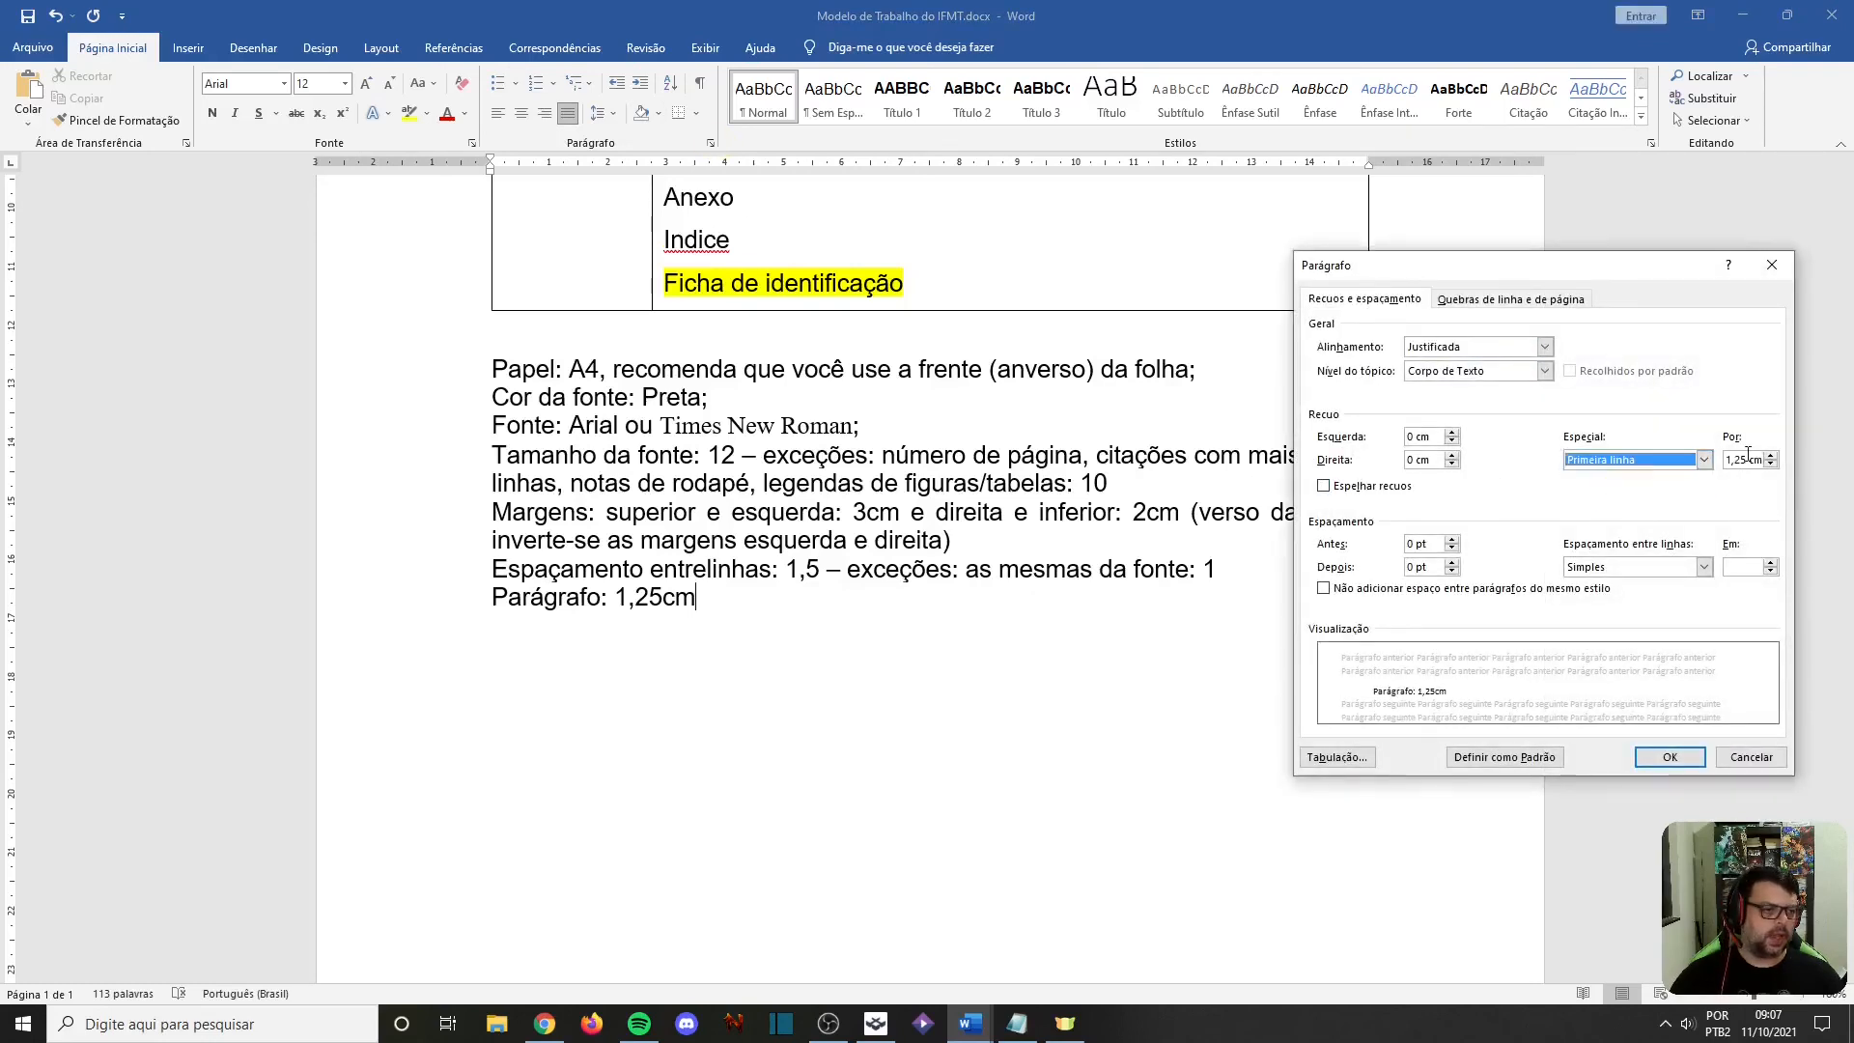
left_click(1743, 759)
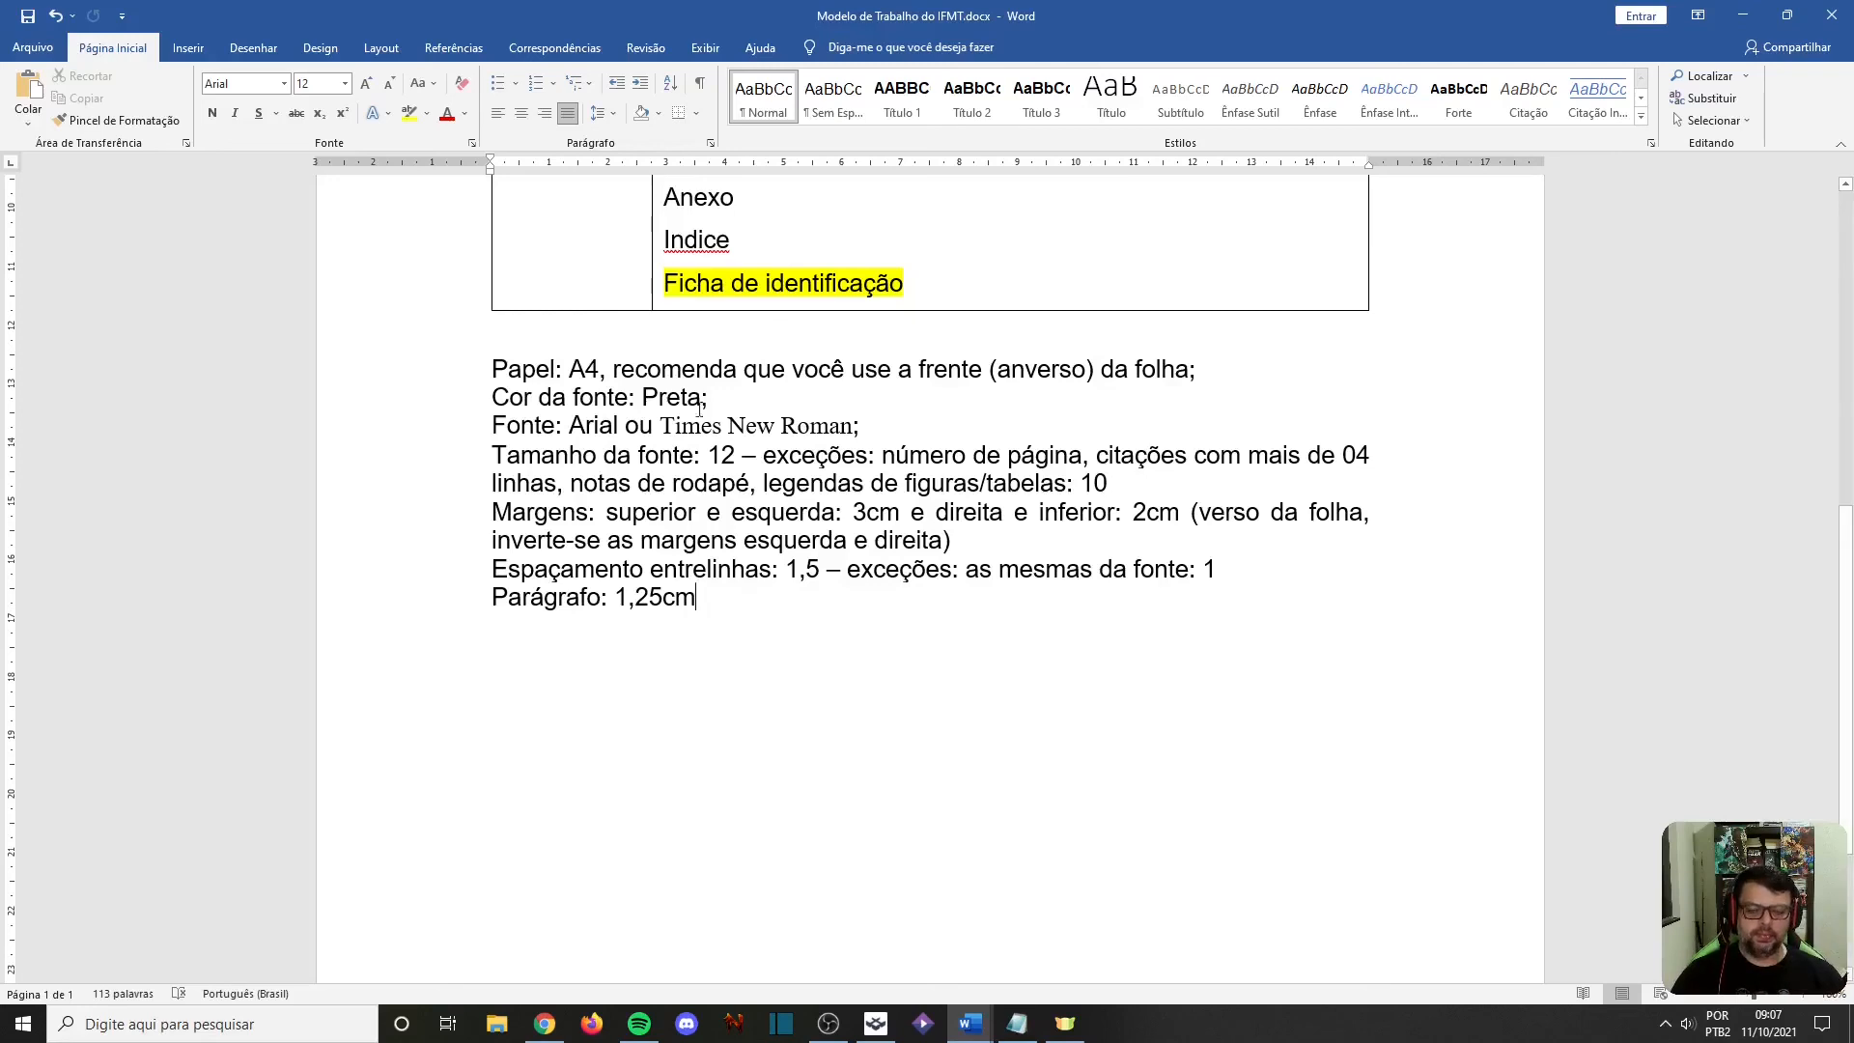
Step: Review the pre-textual elements in the table and the presentation rules written below it
scroll(736, 621, "up", 6)
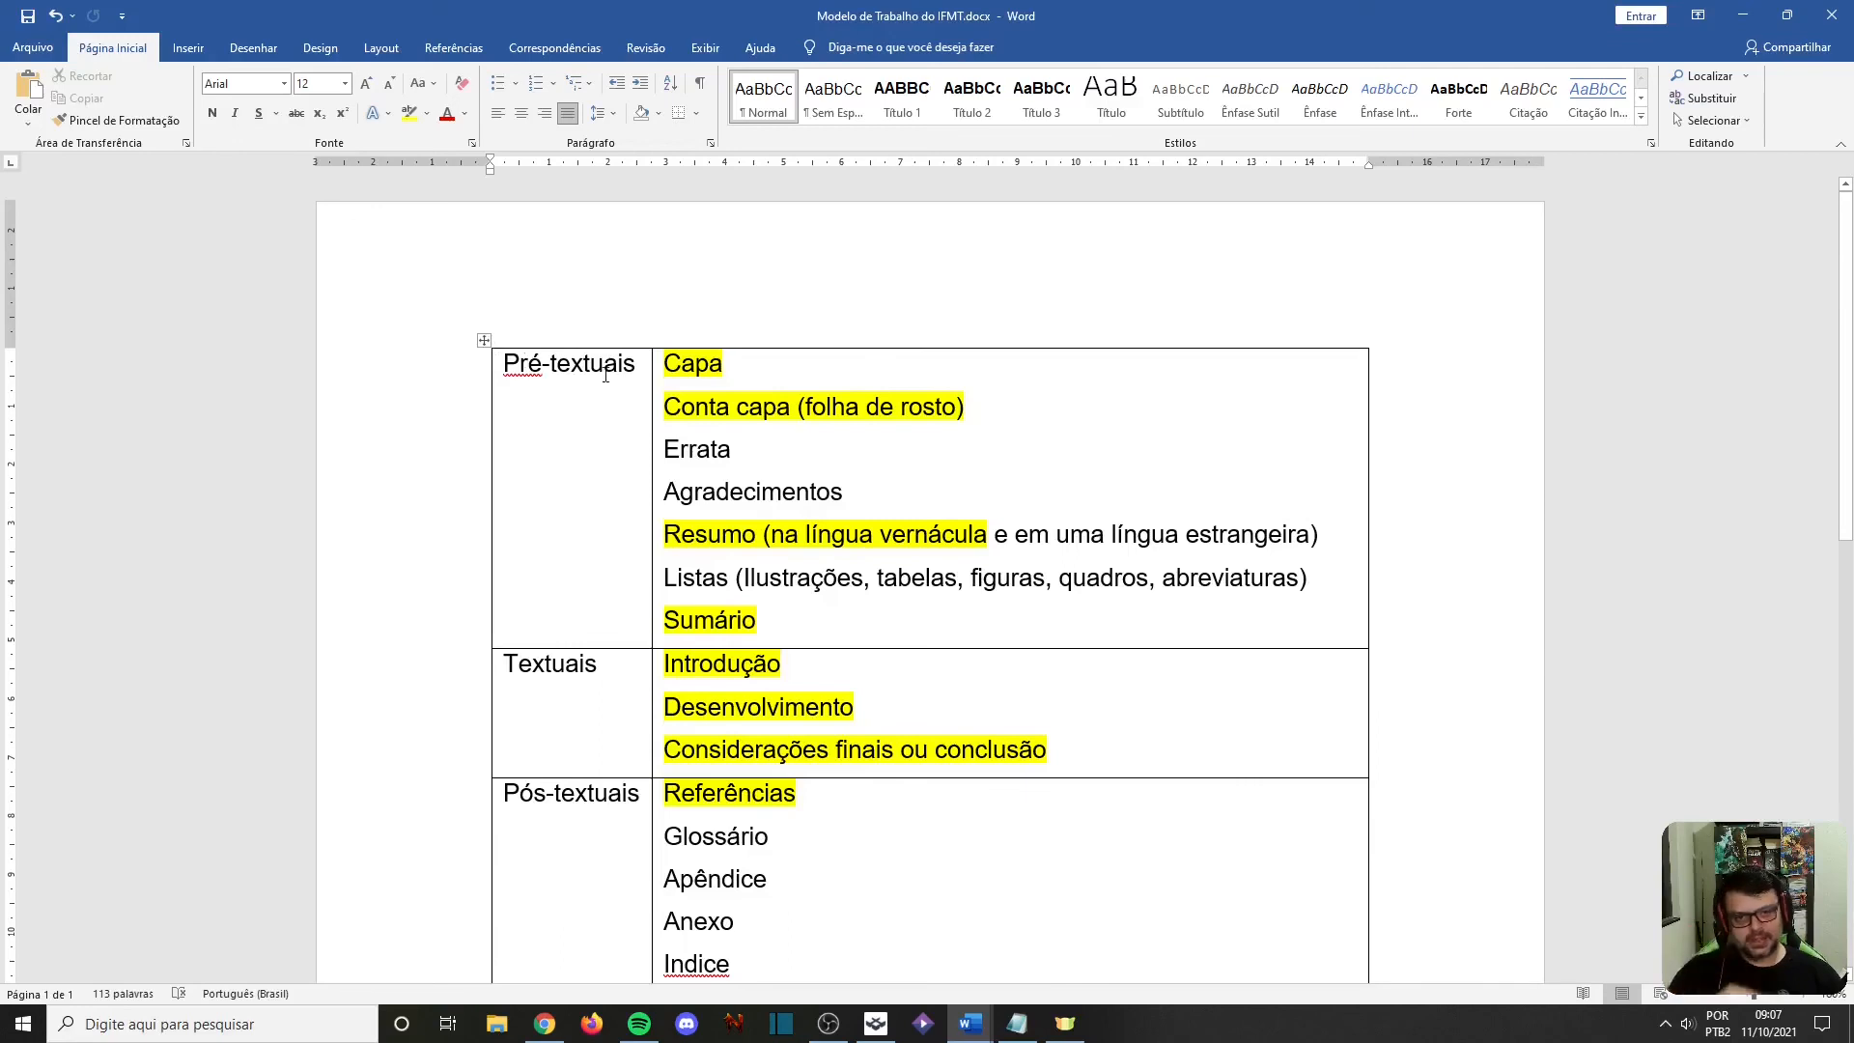
left_click(495, 373)
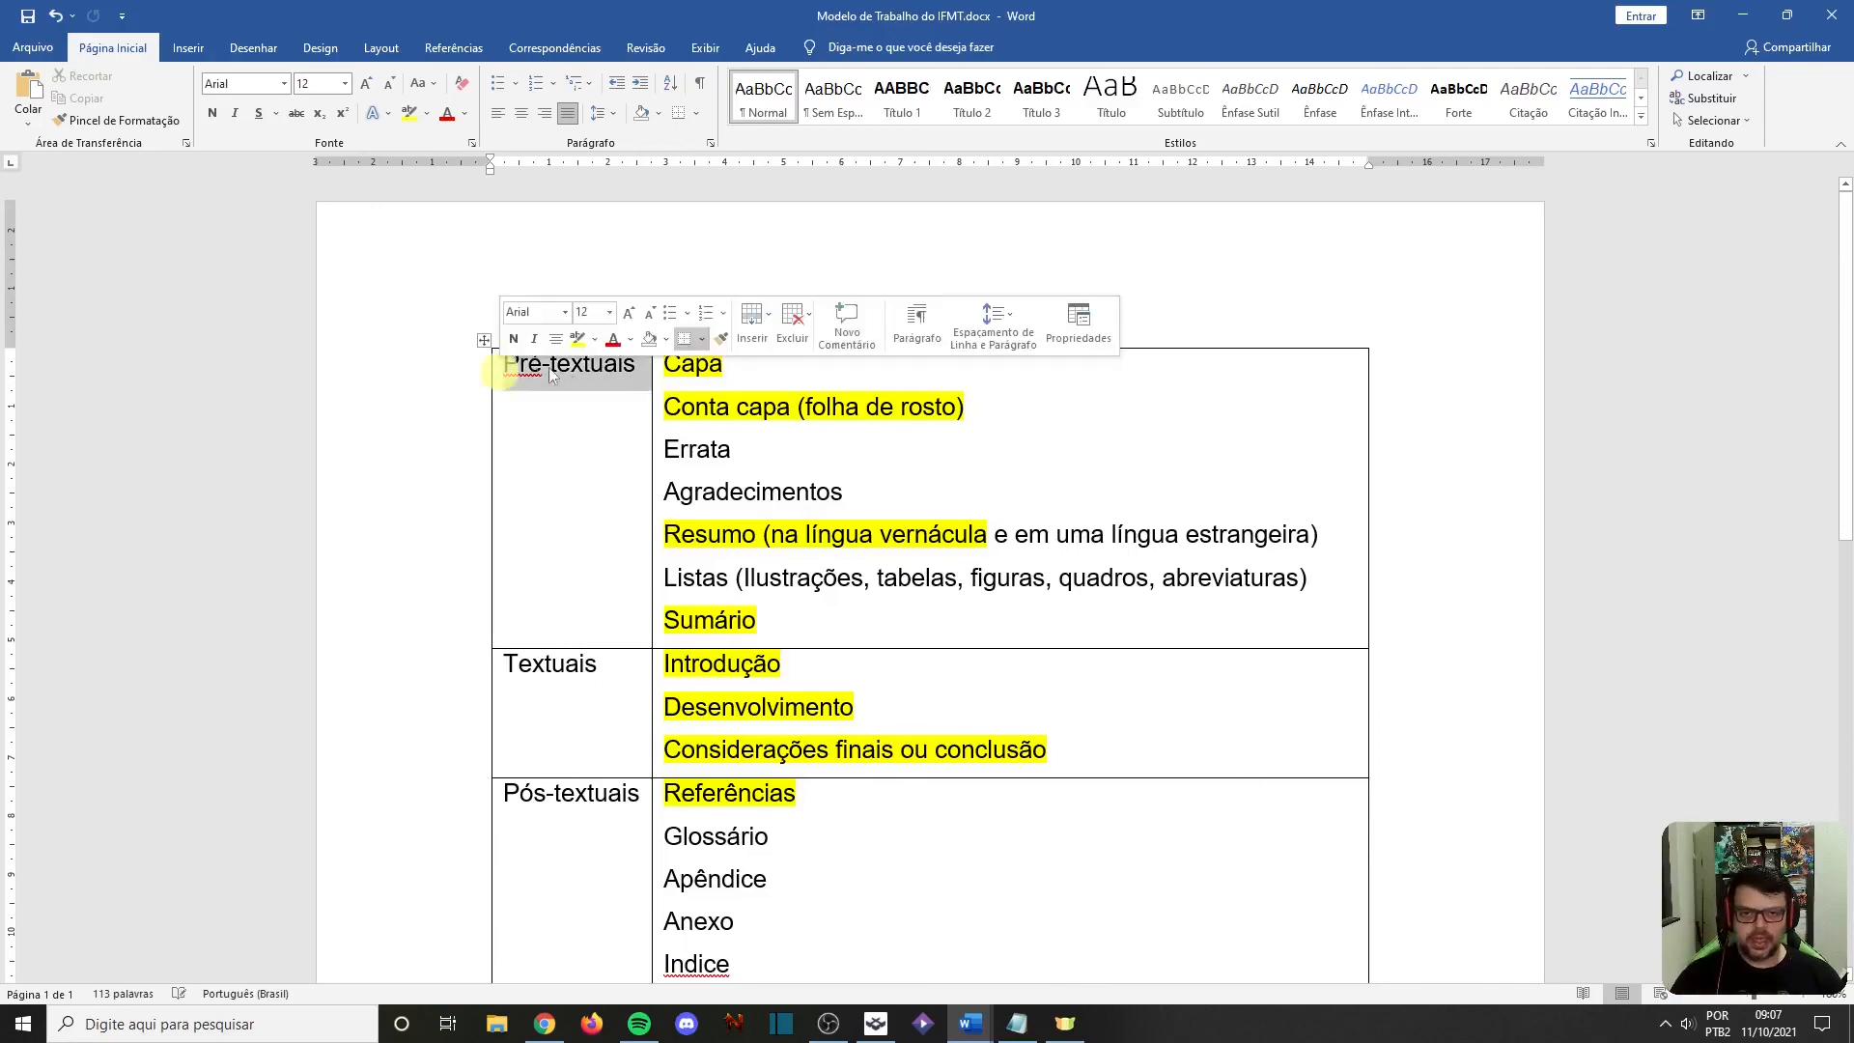
left_click(680, 365)
left_click(695, 409)
left_click(657, 458)
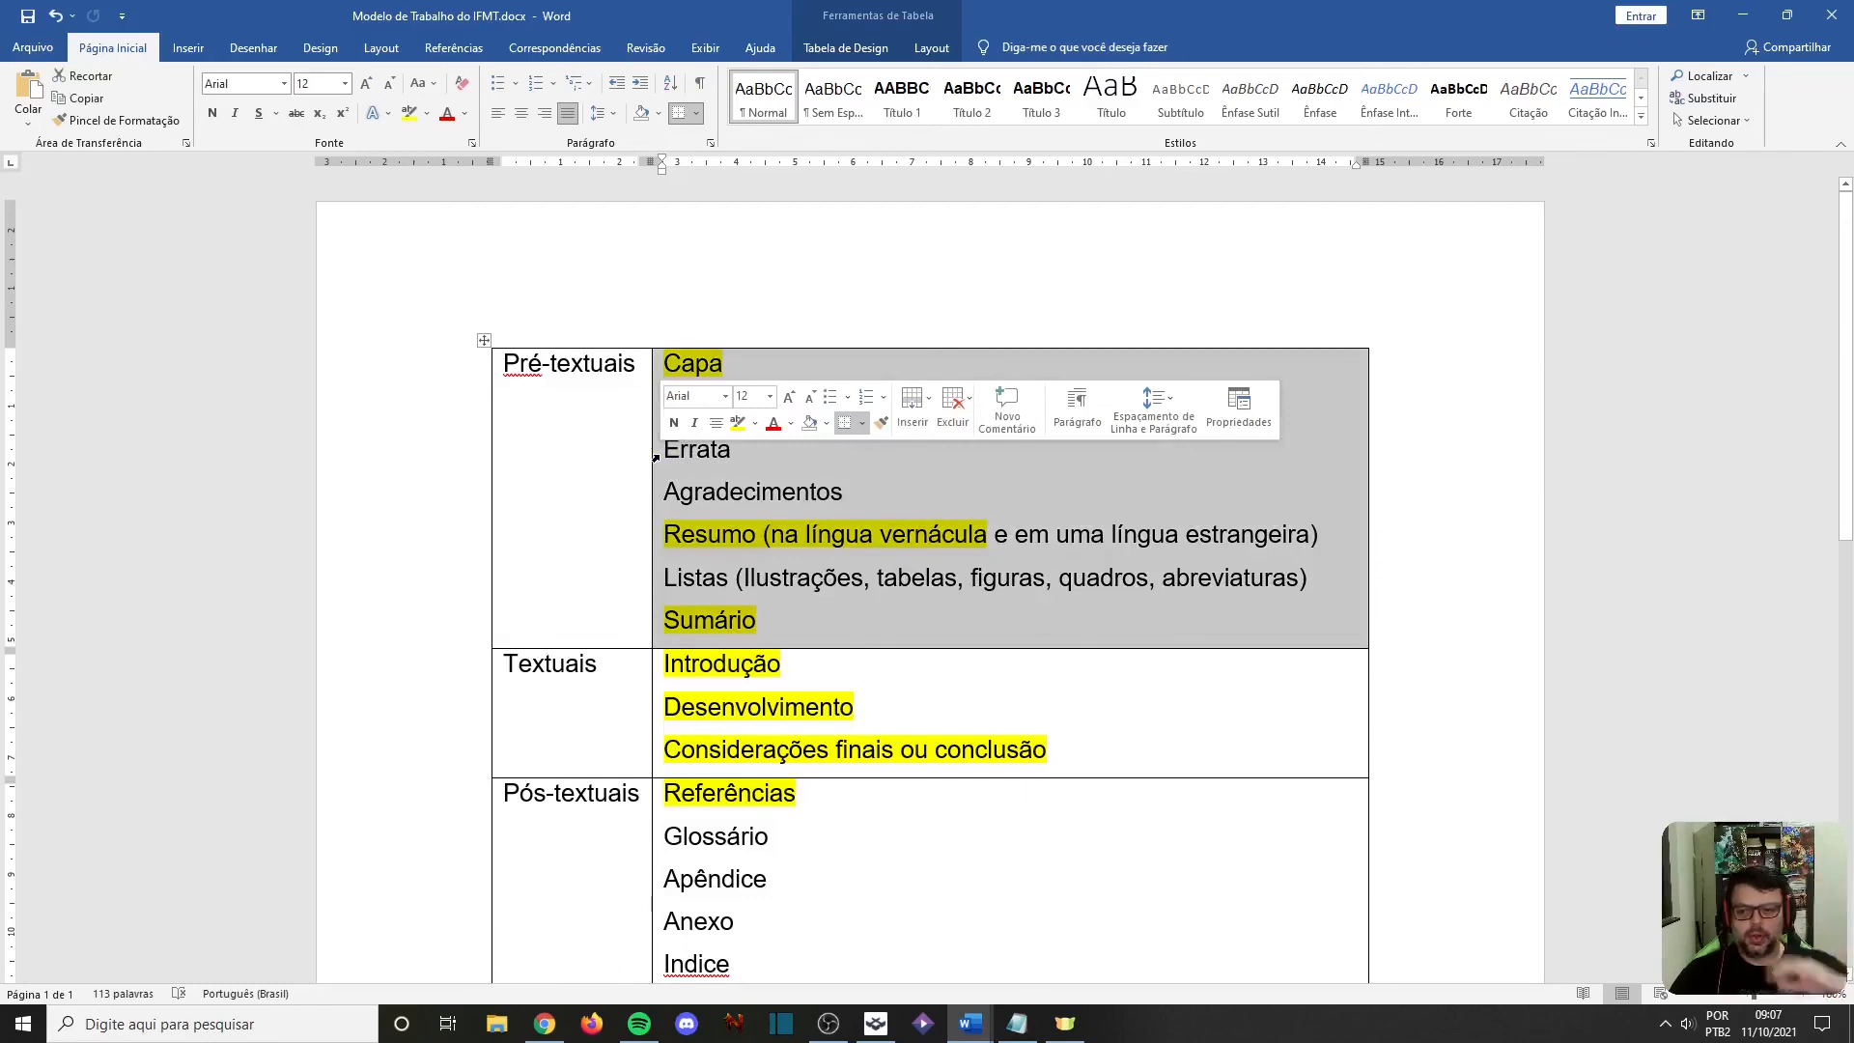
scroll(675, 567, "down", 10)
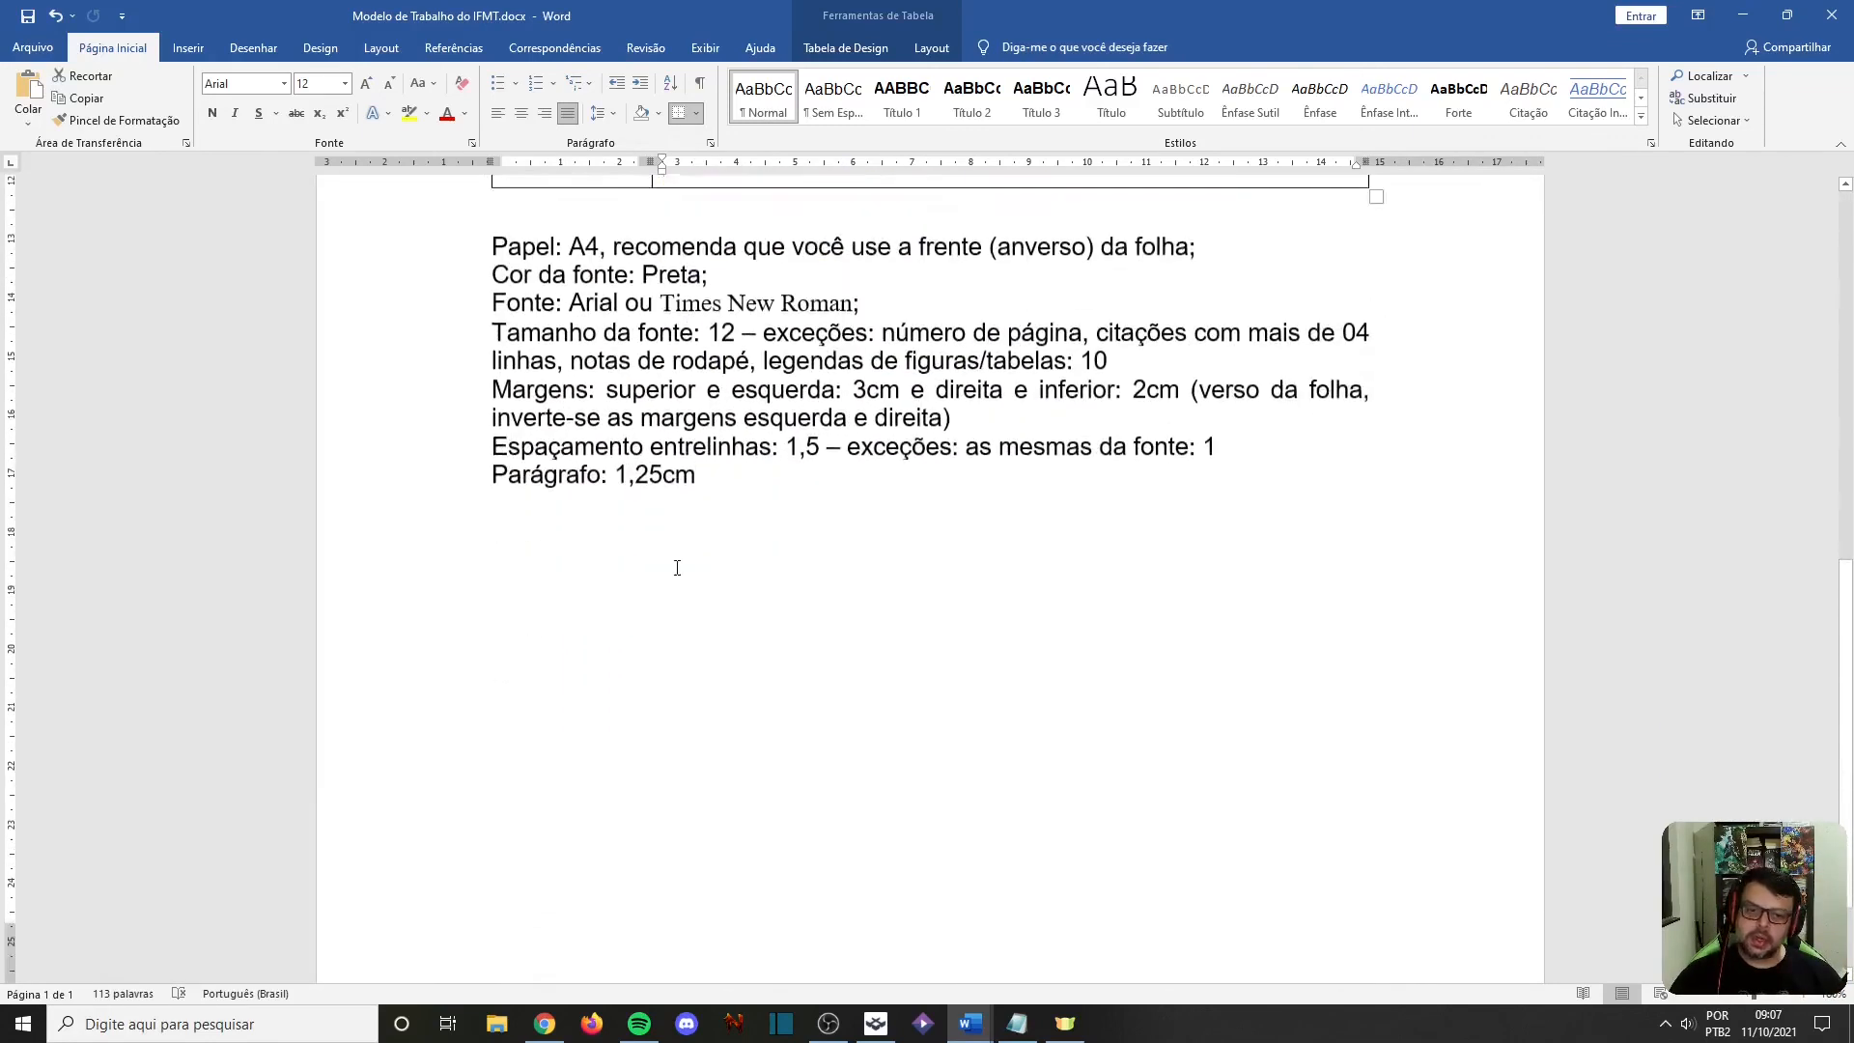
left_click(762, 452)
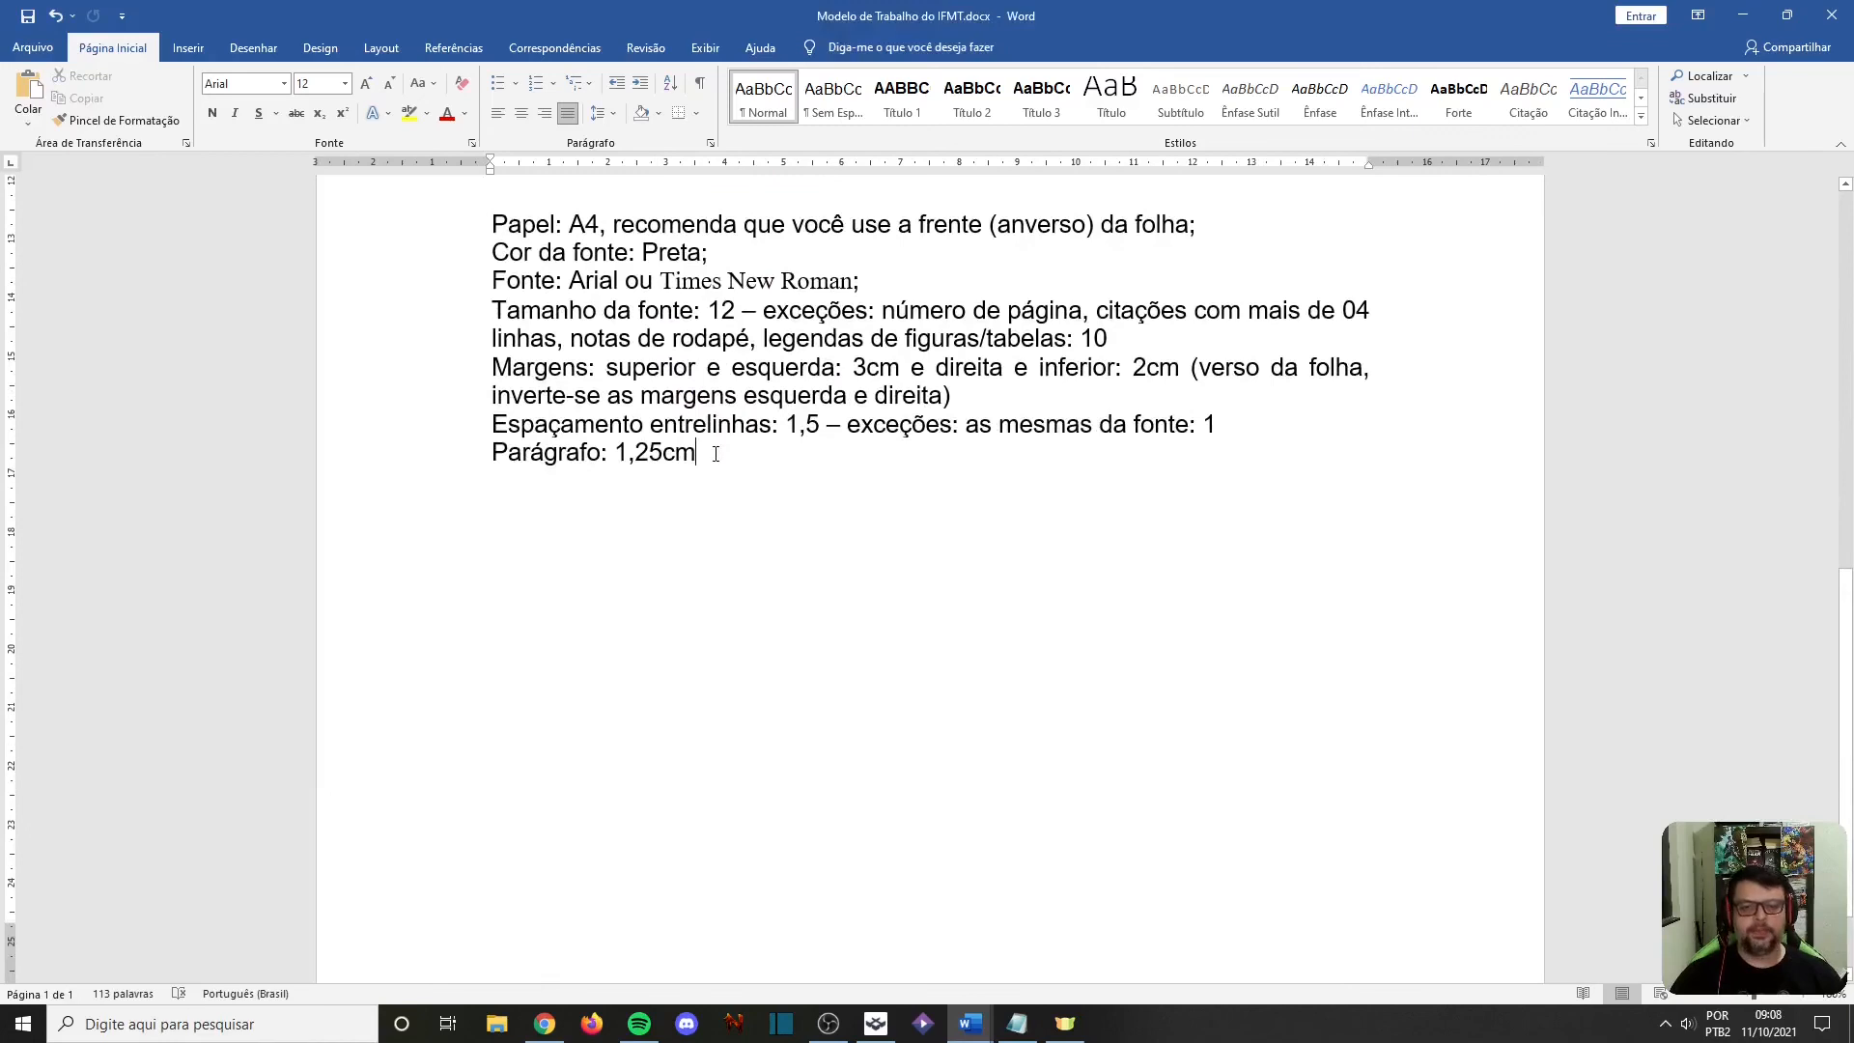
scroll(773, 541, "up", 3)
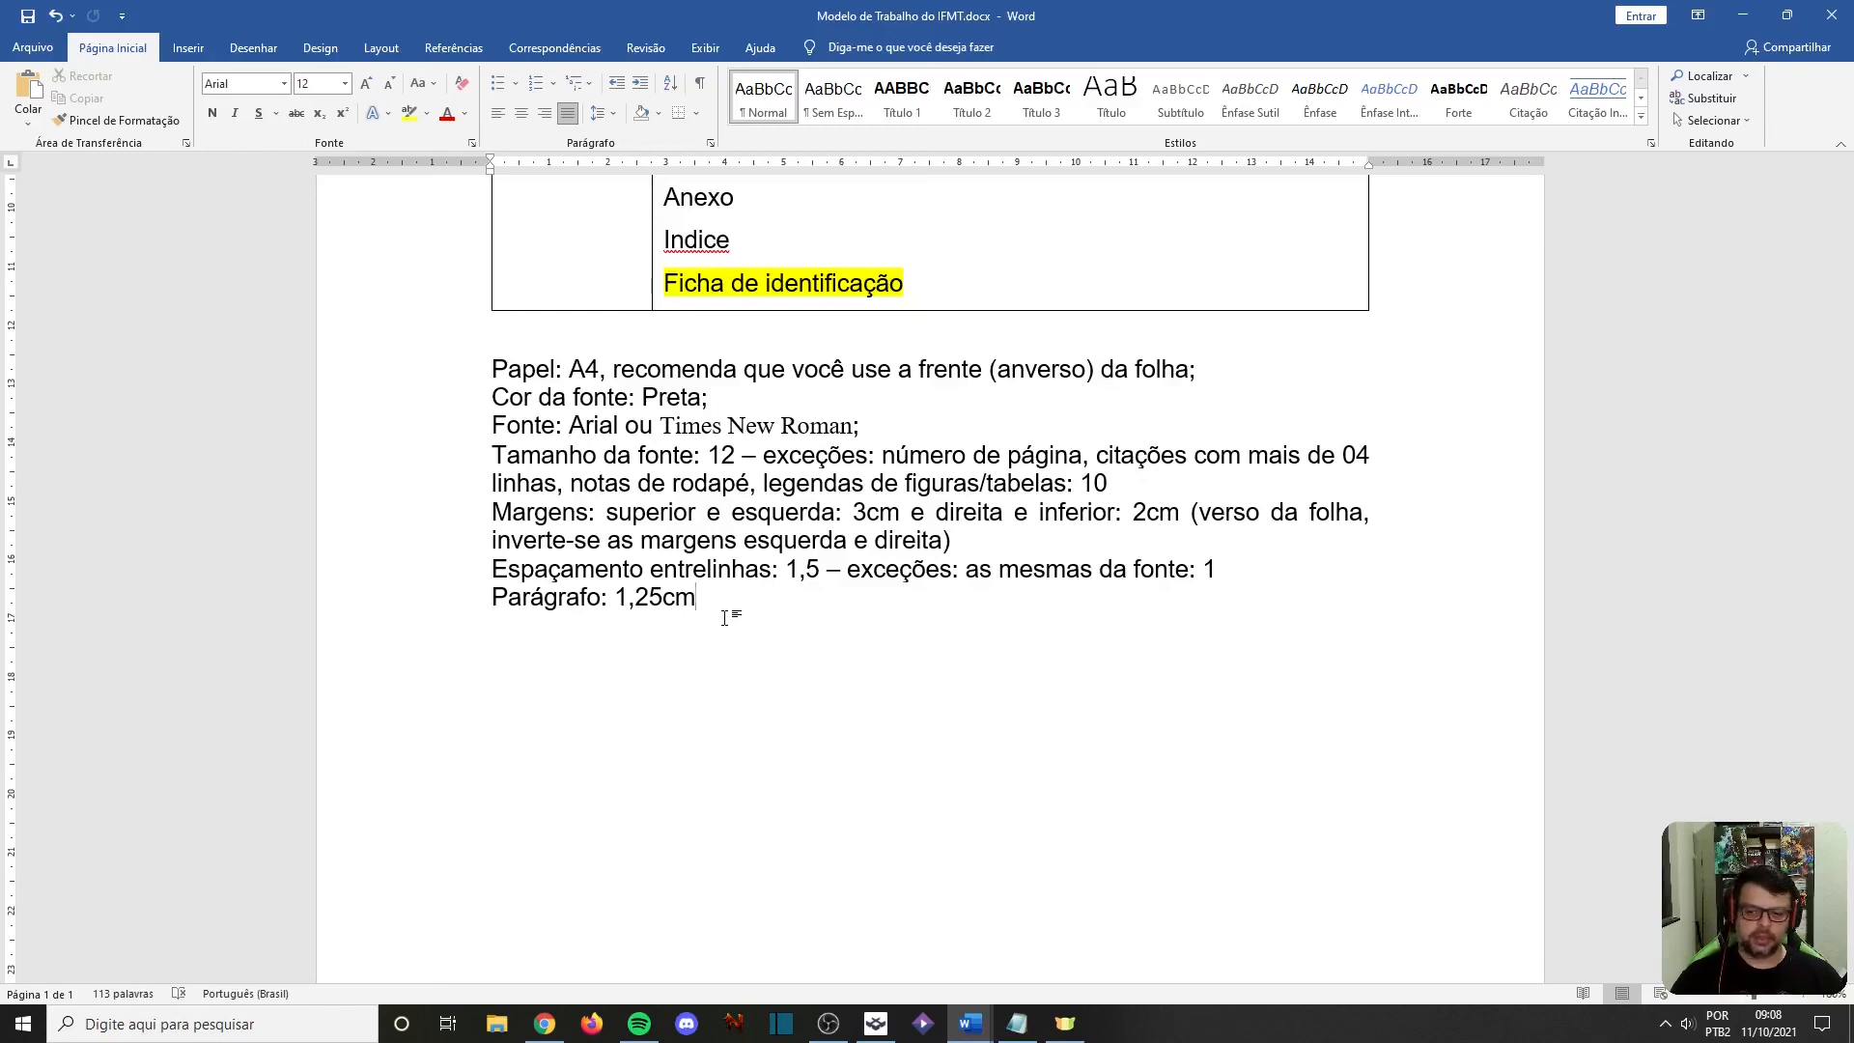
scroll(724, 618, "up", 5)
scroll(724, 618, "down", 3)
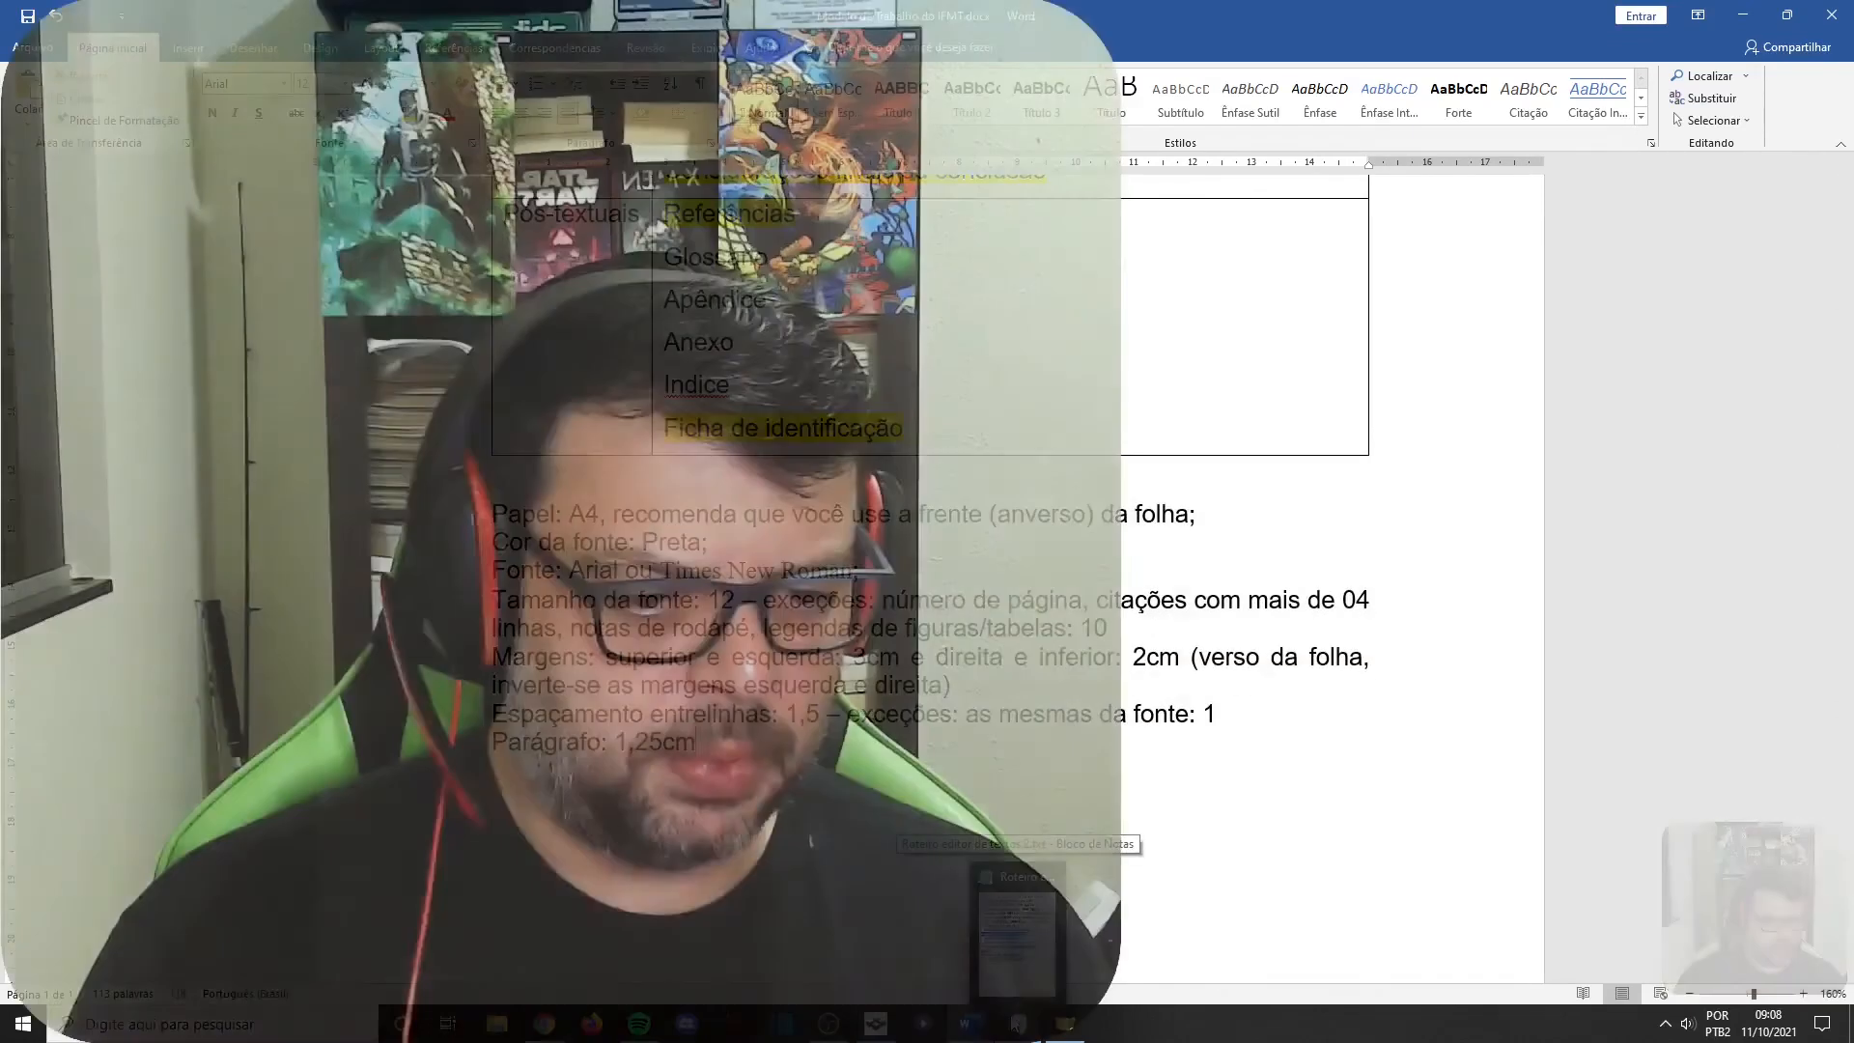
Step: Switch to the Notepad outline "Roteiro editor de textos 2.txt" and check the topics that follow "Regras de apresentação"
left_click(1016, 1022)
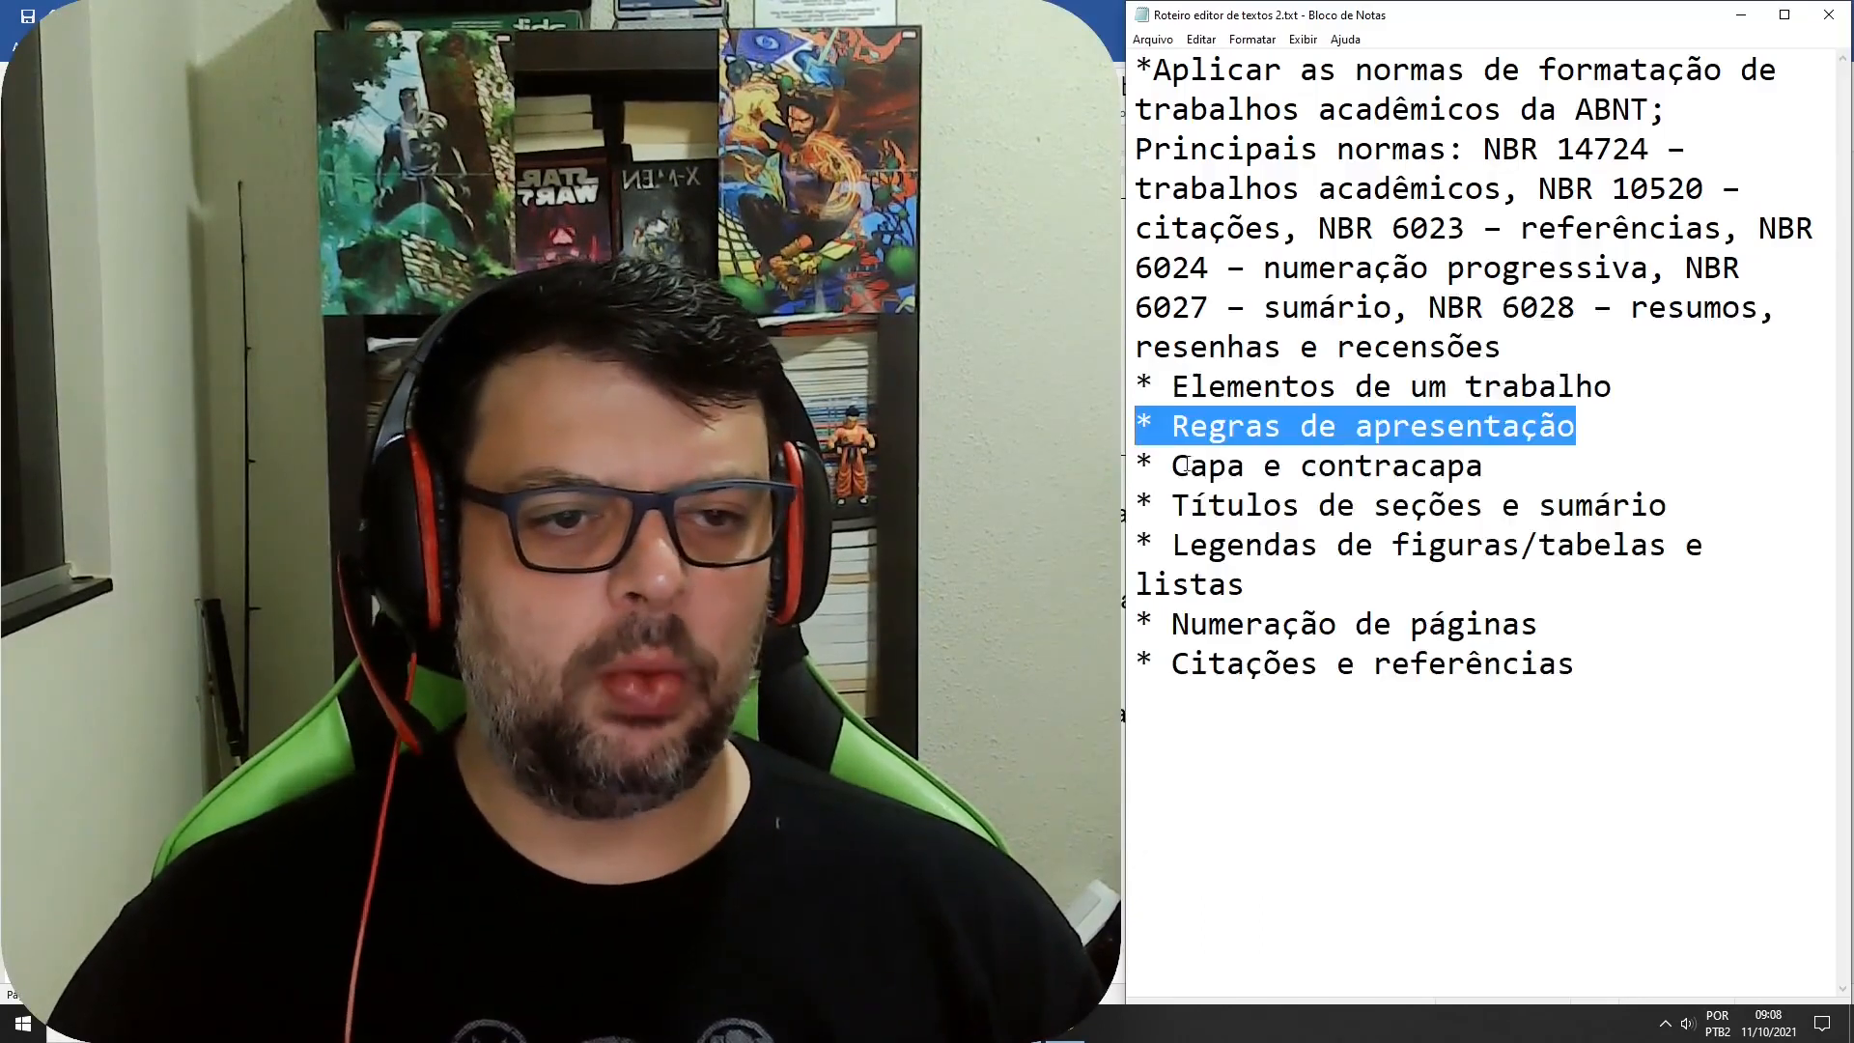
left_click(1210, 544)
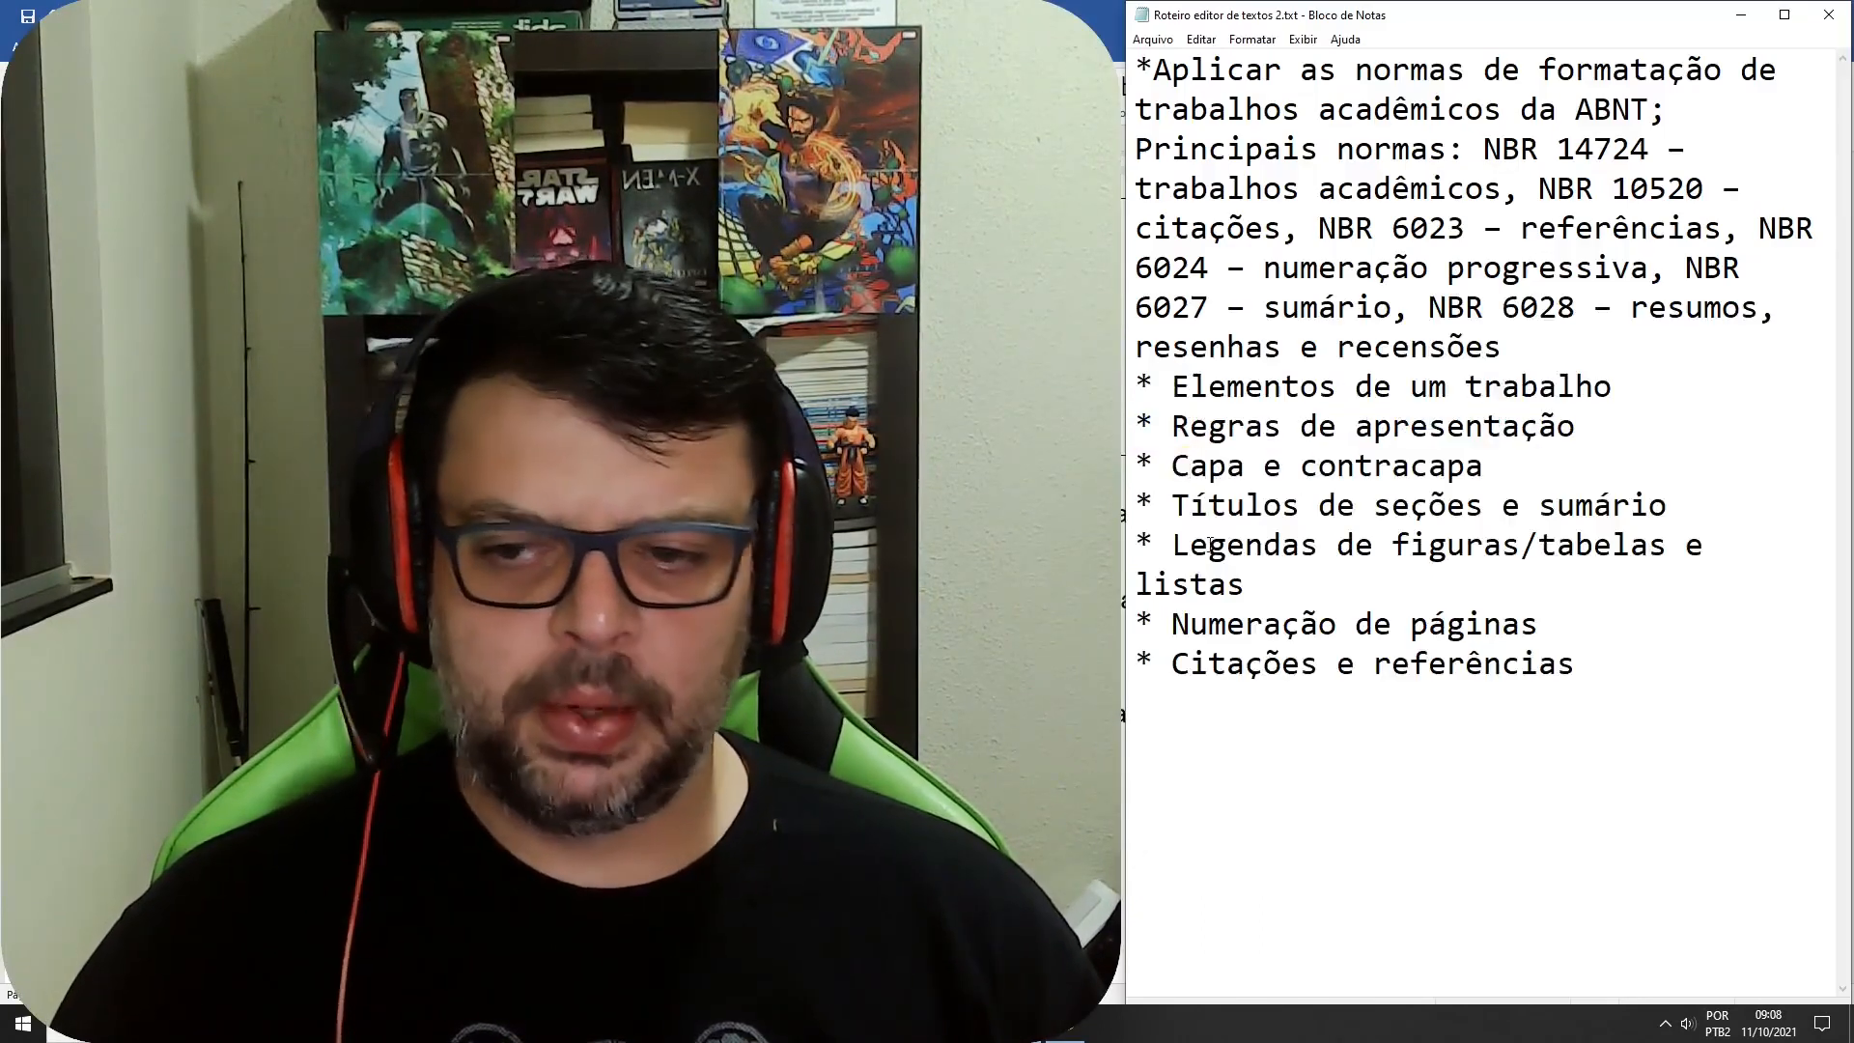